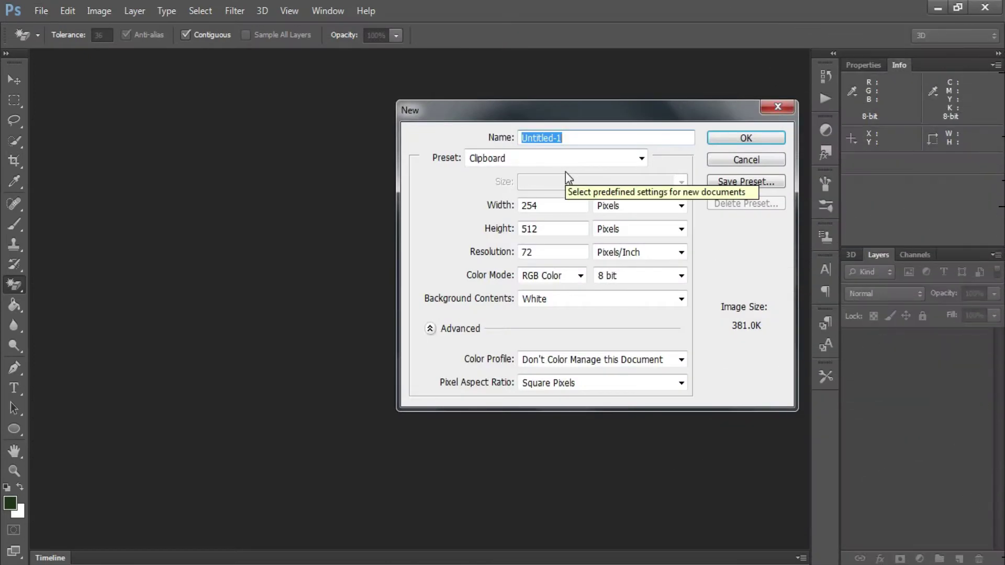
- Create a new 36 × 24 inch document named '70th BIRTHDAY Tarp'
{"action": "type", "text": "70th BIRTHDAY Tarp"}
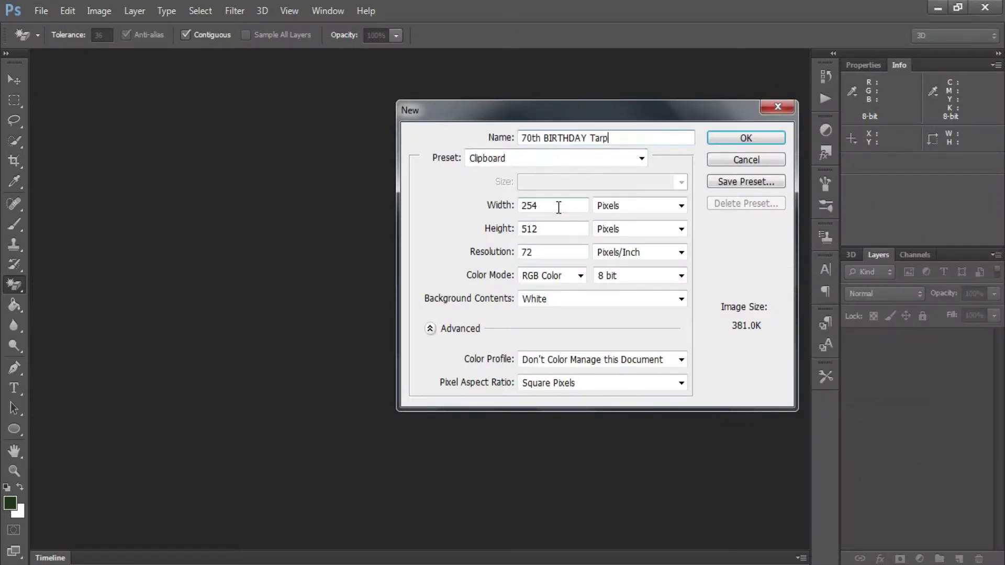
{"action": "left_click", "coordinate": [639, 205]}
{"action": "left_click", "coordinate": [628, 231]}
{"action": "type", "text": "36"}
{"action": "key", "text": "Tab"}
{"action": "type", "text": "2"}
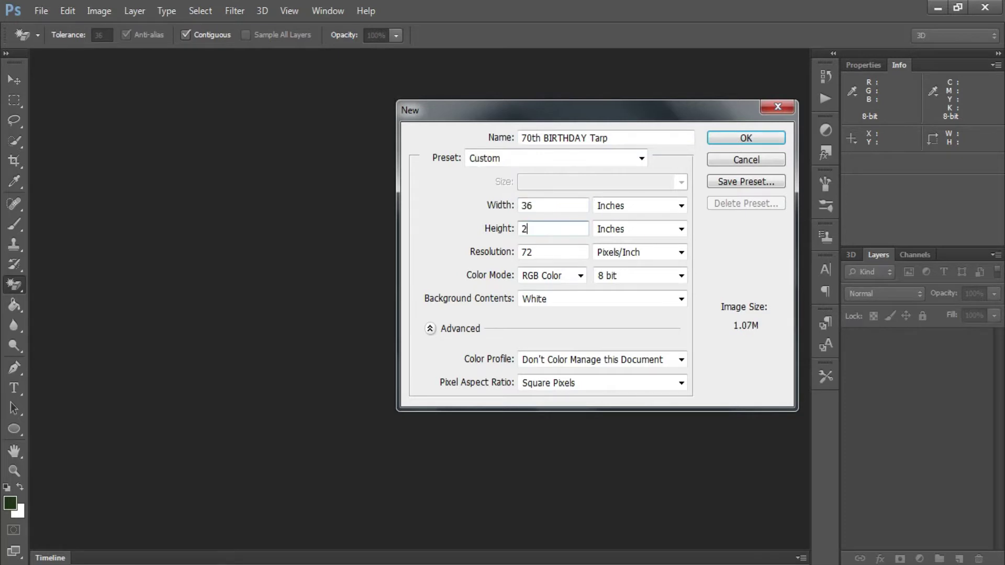
{"action": "type", "text": "4"}
{"action": "key", "text": "Return"}
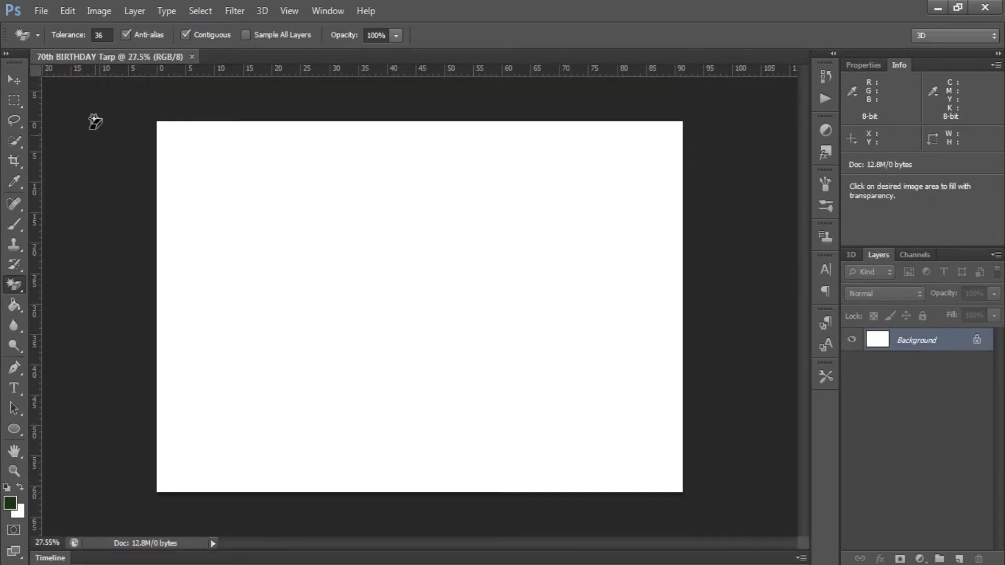
- Start placing an image from File > Place, browsing to the Desktop
{"action": "left_click", "coordinate": [41, 11]}
{"action": "left_click", "coordinate": [73, 260]}
{"action": "left_click", "coordinate": [42, 120]}
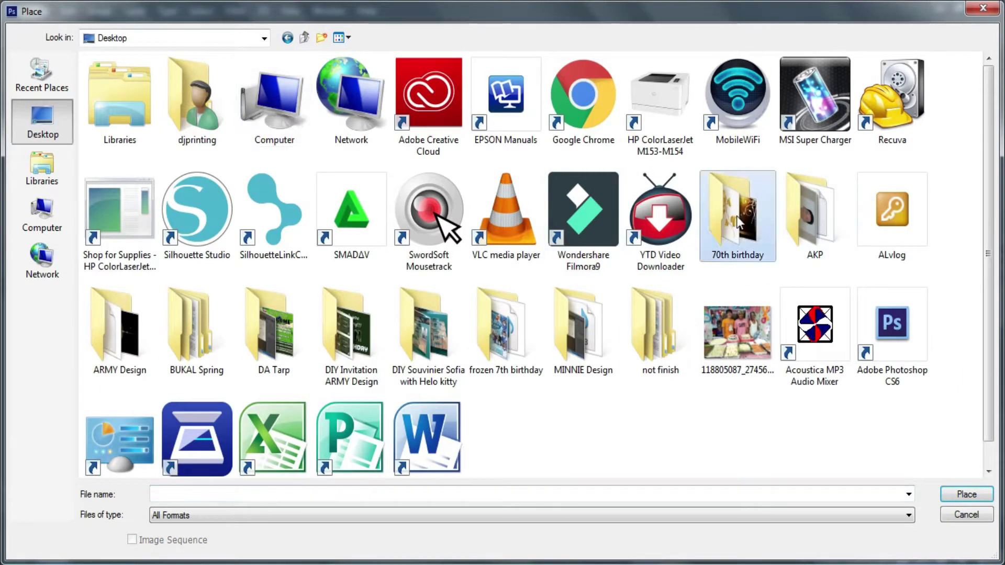
- Place the gold 424730 texture and stretch it to cover the canvas
{"action": "double_click", "coordinate": [737, 216]}
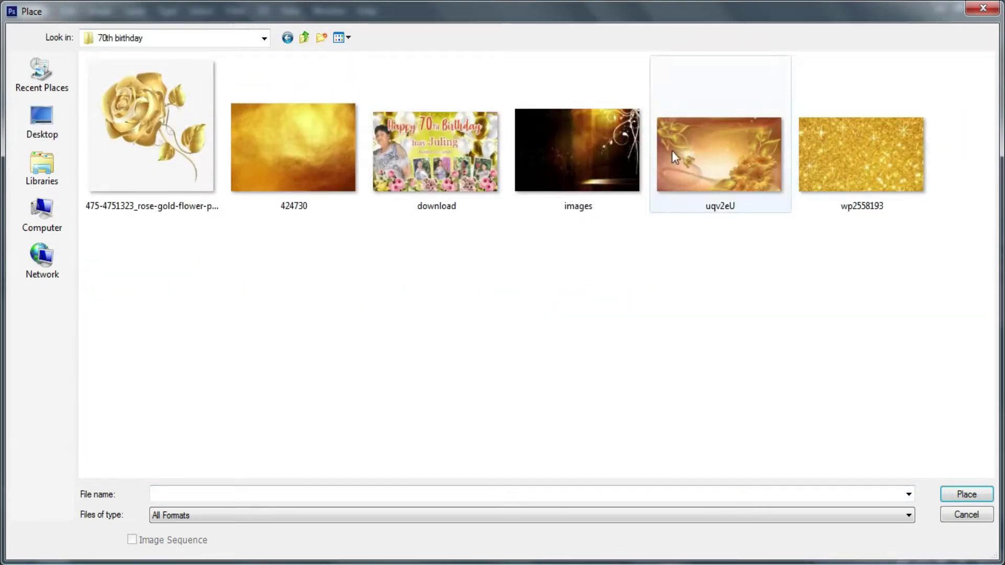
{"action": "double_click", "coordinate": [303, 159]}
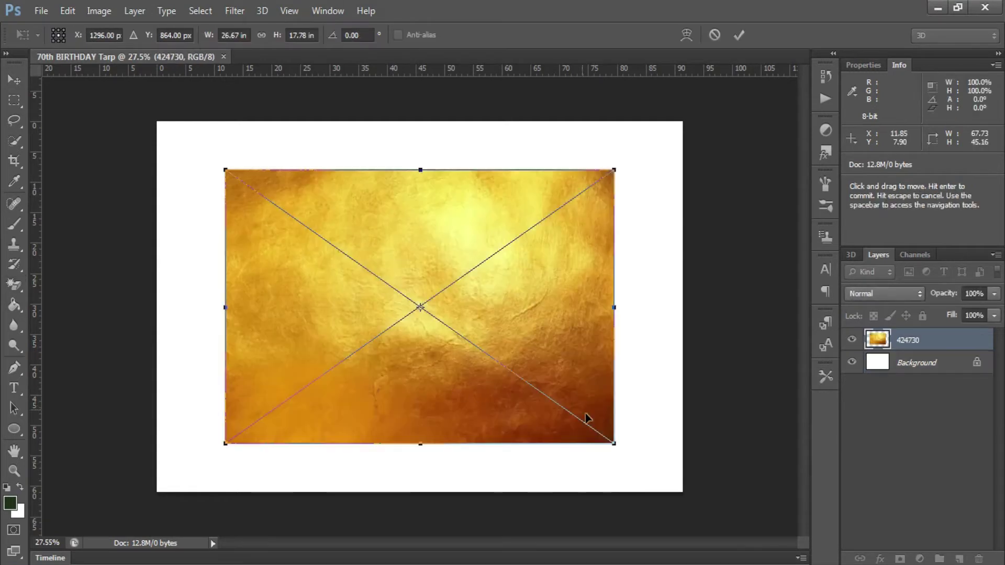
{"action": "left_click_drag", "start_coordinate": [615, 445], "coordinate": [683, 526]}
{"action": "left_click_drag", "start_coordinate": [218, 165], "coordinate": [114, 92]}
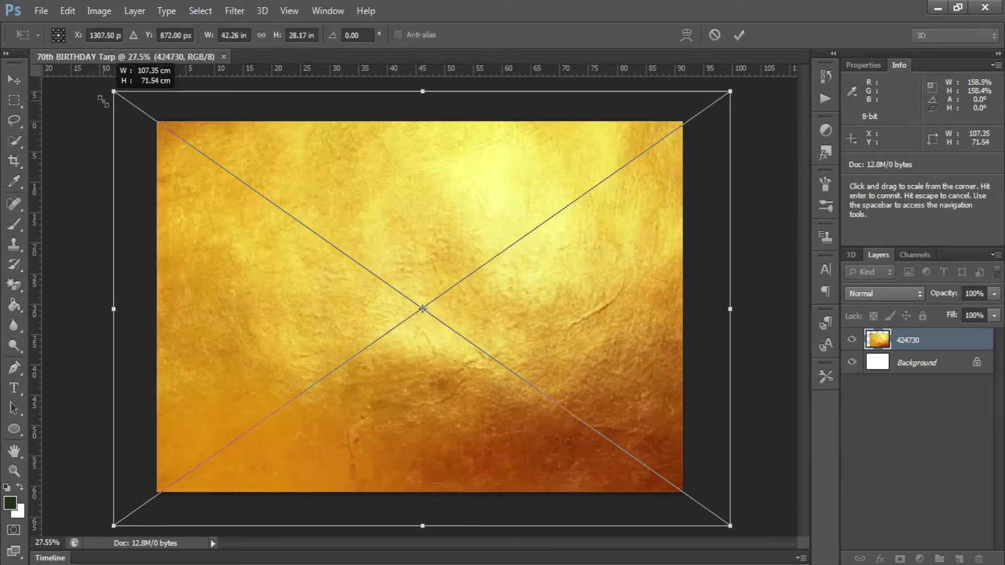
- Place and scale the dark 'images' picture, then delete that layer
{"action": "left_click", "coordinate": [40, 11]}
{"action": "left_click", "coordinate": [52, 263]}
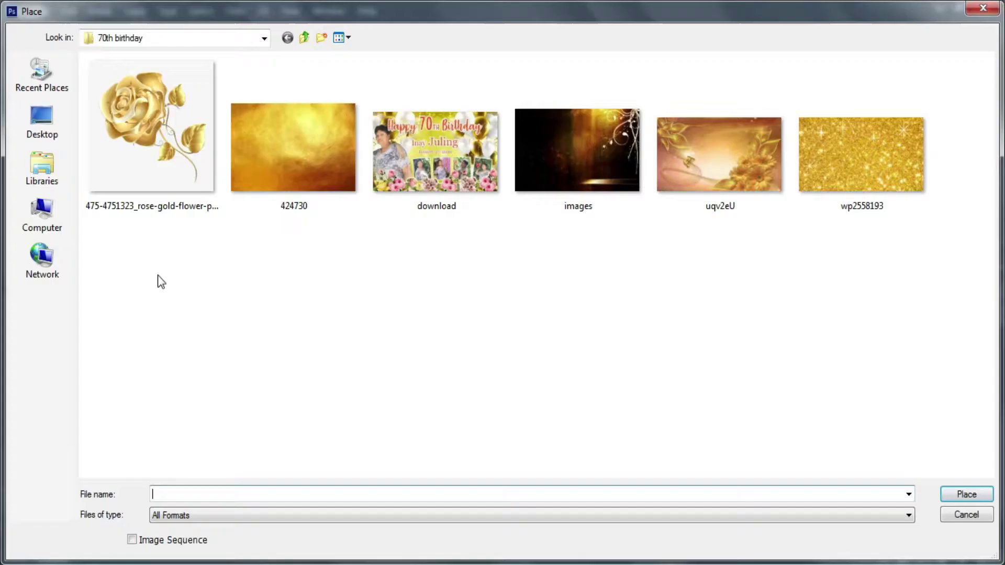
{"action": "double_click", "coordinate": [589, 151]}
{"action": "left_click_drag", "start_coordinate": [451, 286], "coordinate": [709, 116]}
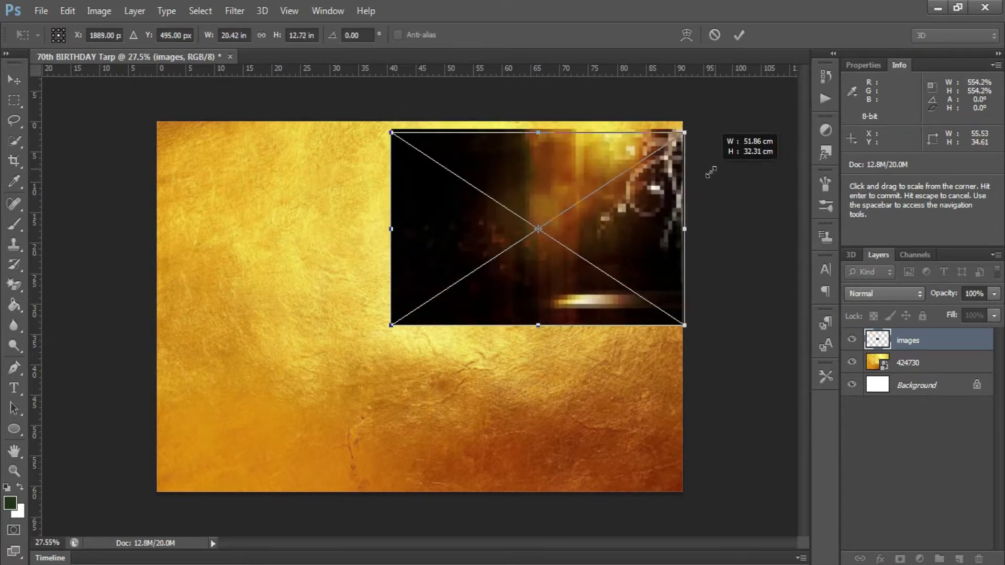
{"action": "left_click_drag", "start_coordinate": [393, 325], "coordinate": [114, 560]}
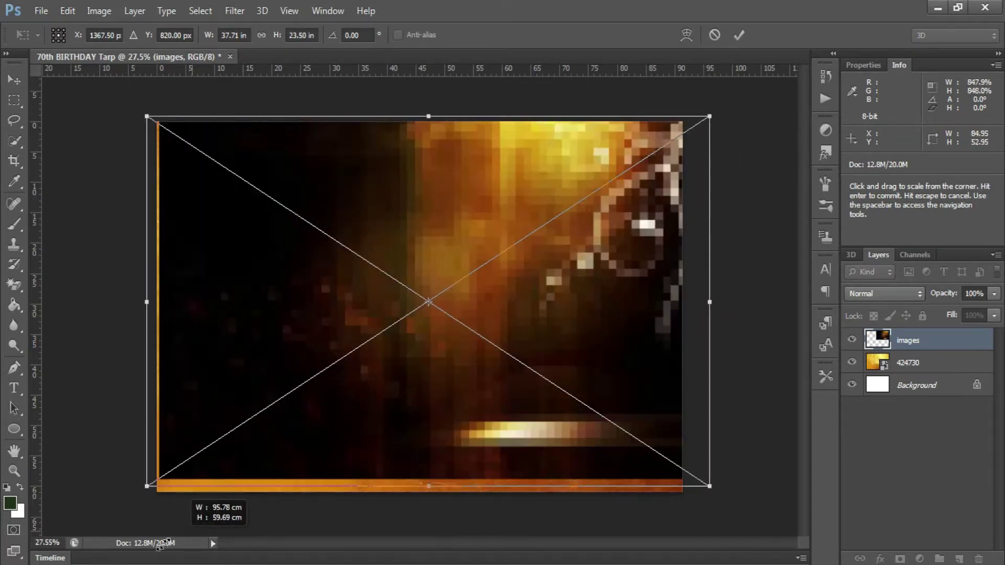
{"action": "key", "text": "Return"}
{"action": "key", "text": "e"}
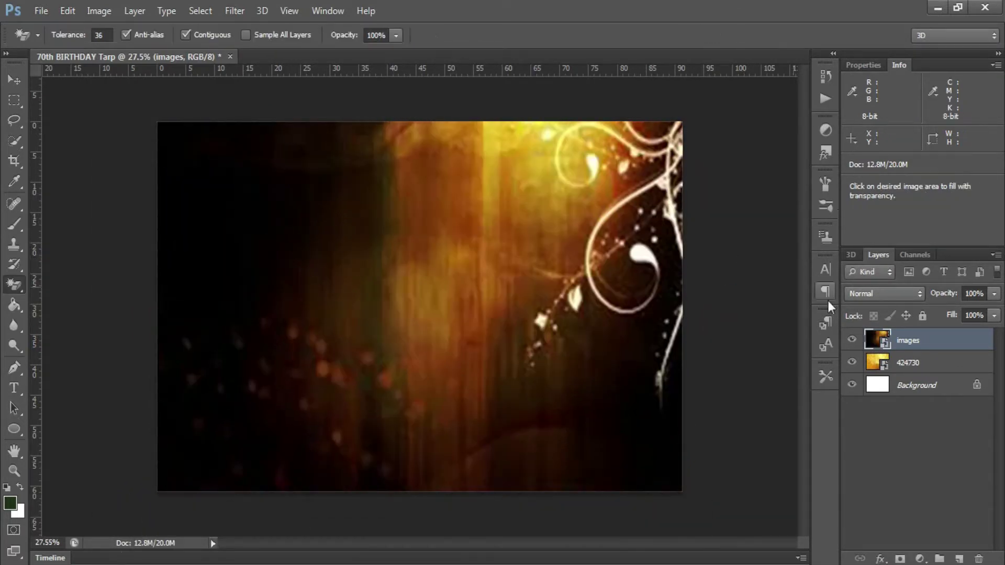
{"action": "key", "text": "Delete"}
- Place the flowery uqv2eU image stretched to the canvas edges, accepting rasterization
{"action": "left_click", "coordinate": [40, 11]}
{"action": "left_click", "coordinate": [76, 263]}
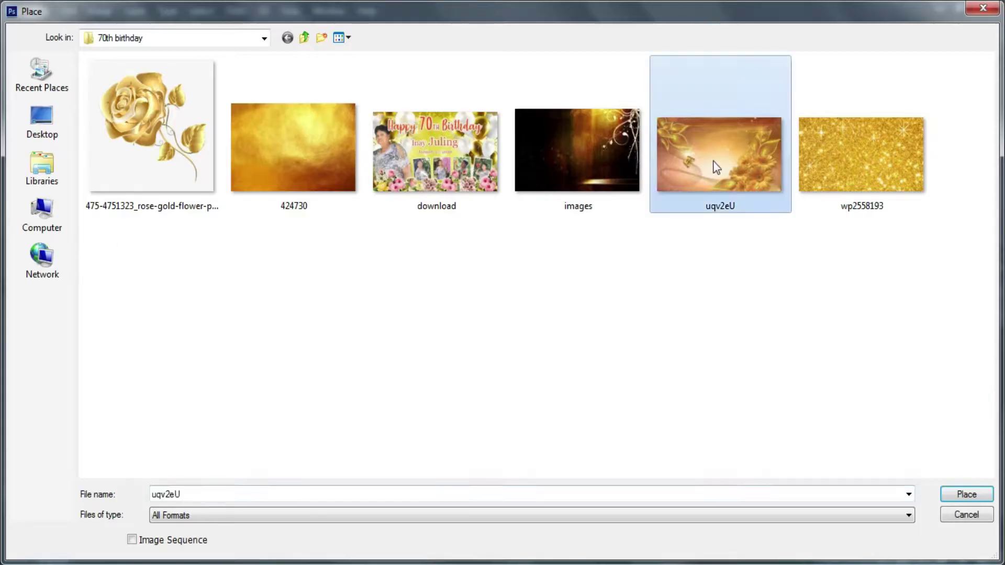
{"action": "double_click", "coordinate": [714, 166]}
{"action": "left_click_drag", "start_coordinate": [464, 308], "coordinate": [339, 202]}
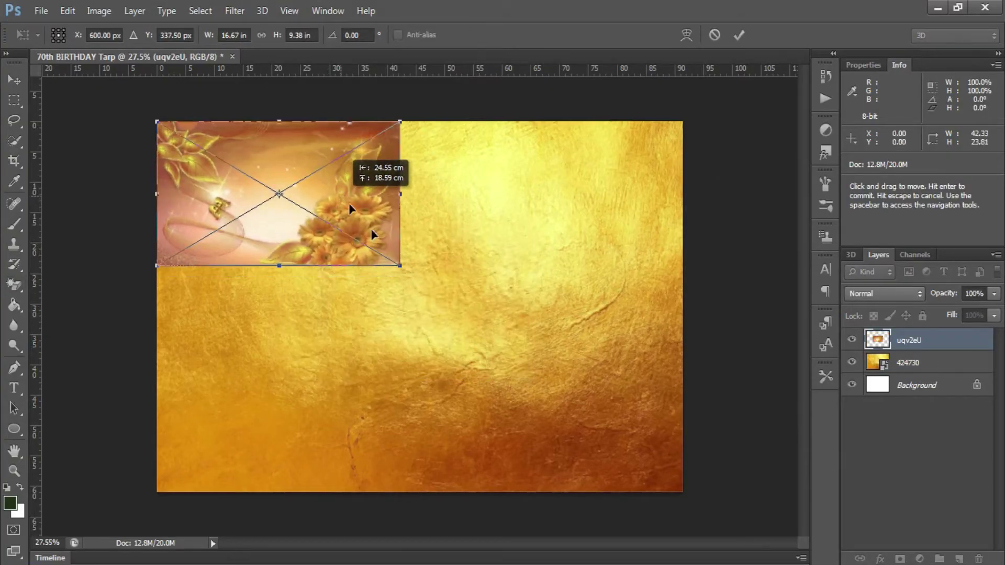
{"action": "mouse_move", "coordinate": [400, 268]}
{"action": "left_mouse_down"}
{"action": "mouse_move", "coordinate": [527, 377]}
{"action": "mouse_move", "coordinate": [710, 487]}
{"action": "left_mouse_up"}
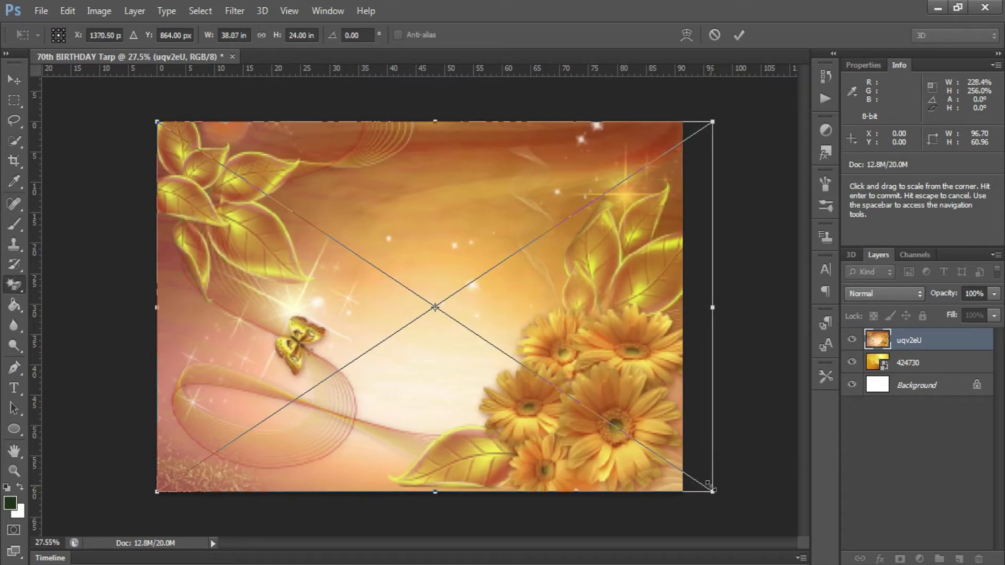
{"action": "left_click", "coordinate": [362, 469]}
{"action": "key", "text": "Return"}
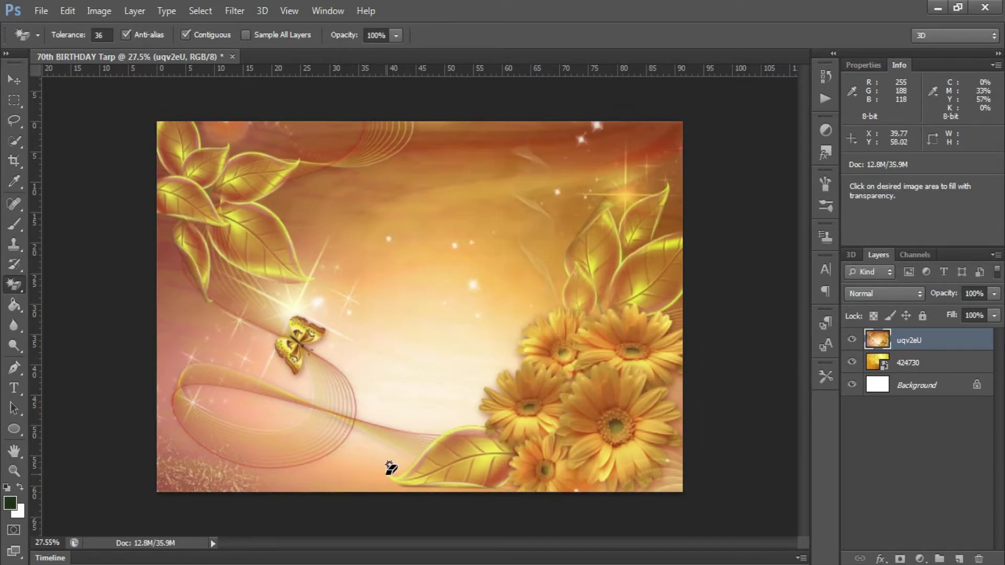
- Erase the pinkish edges and centre of the flower layer to reveal gold
{"action": "right_click", "coordinate": [9, 291]}
{"action": "left_click", "coordinate": [57, 283]}
{"action": "mouse_move", "coordinate": [311, 122]}
{"action": "left_mouse_down"}
{"action": "mouse_move", "coordinate": [450, 132]}
{"action": "mouse_move", "coordinate": [539, 90]}
{"action": "mouse_move", "coordinate": [668, 95]}
{"action": "mouse_move", "coordinate": [466, 117]}
{"action": "left_mouse_up"}
{"action": "mouse_move", "coordinate": [217, 97]}
{"action": "left_mouse_down"}
{"action": "mouse_move", "coordinate": [189, 193]}
{"action": "mouse_move", "coordinate": [130, 281]}
{"action": "mouse_move", "coordinate": [117, 326]}
{"action": "mouse_move", "coordinate": [139, 479]}
{"action": "mouse_move", "coordinate": [173, 471]}
{"action": "mouse_move", "coordinate": [239, 529]}
{"action": "left_mouse_up"}
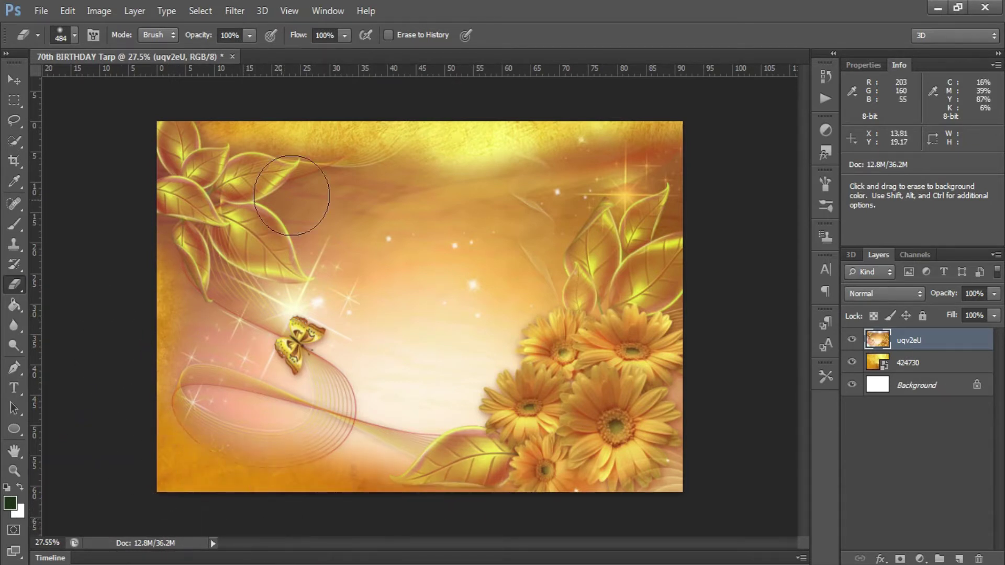
{"action": "mouse_move", "coordinate": [557, 132]}
{"action": "left_mouse_down"}
{"action": "mouse_move", "coordinate": [511, 141]}
{"action": "mouse_move", "coordinate": [486, 198]}
{"action": "mouse_move", "coordinate": [572, 164]}
{"action": "mouse_move", "coordinate": [436, 194]}
{"action": "mouse_move", "coordinate": [404, 187]}
{"action": "left_mouse_up"}
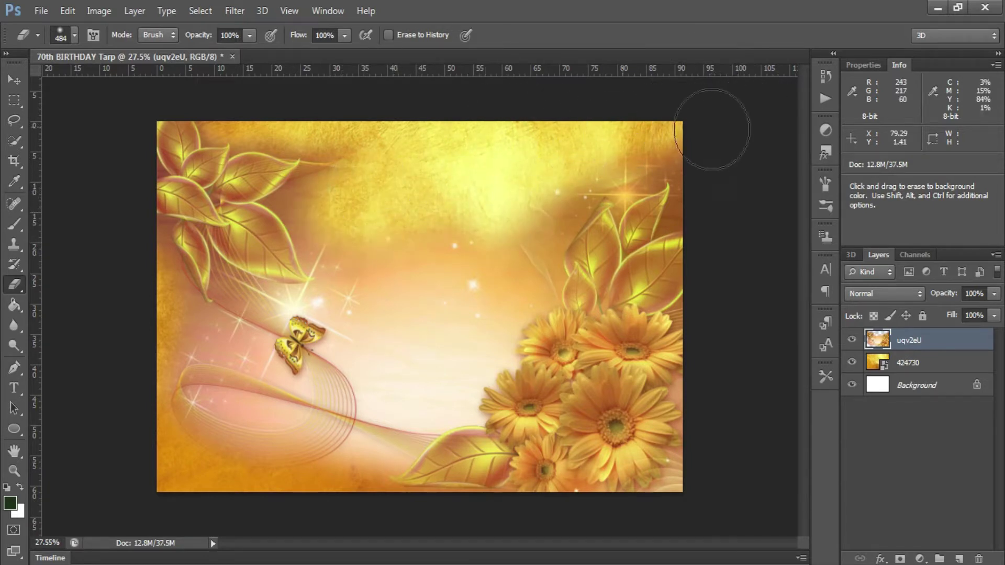
{"action": "left_click_drag", "start_coordinate": [559, 218], "coordinate": [473, 313]}
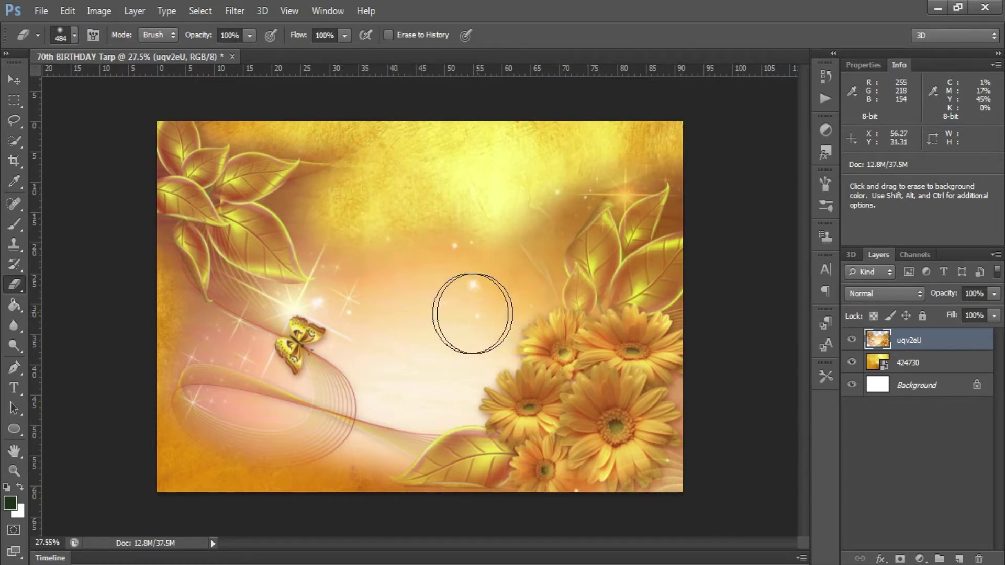
{"action": "left_click_drag", "start_coordinate": [193, 339], "coordinate": [187, 335]}
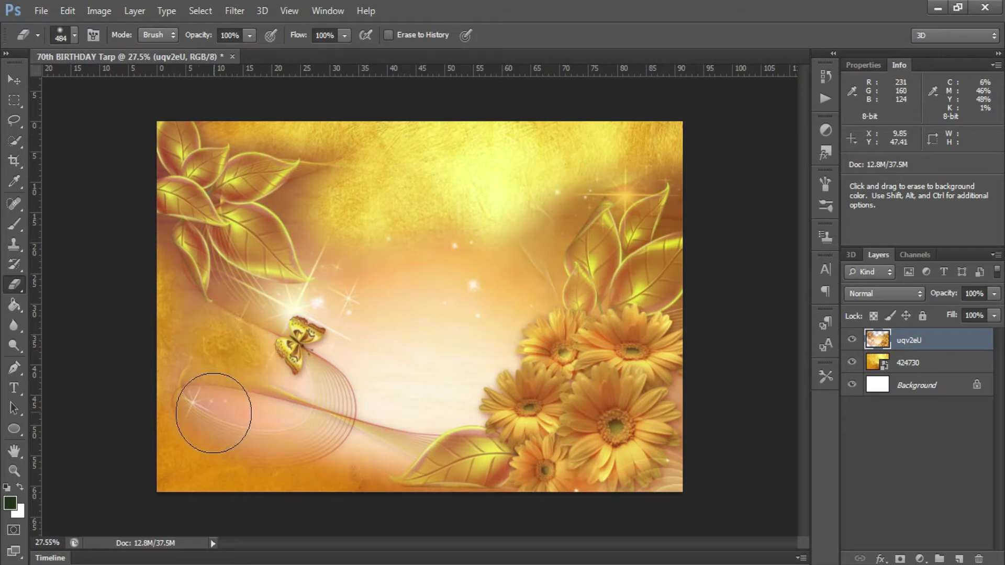
{"action": "left_click_drag", "start_coordinate": [224, 413], "coordinate": [266, 418]}
{"action": "mouse_move", "coordinate": [387, 395]}
{"action": "left_mouse_down"}
{"action": "mouse_move", "coordinate": [359, 464]}
{"action": "mouse_move", "coordinate": [346, 305]}
{"action": "left_mouse_up"}
{"action": "mouse_move", "coordinate": [466, 264]}
{"action": "left_mouse_down"}
{"action": "mouse_move", "coordinate": [513, 231]}
{"action": "mouse_move", "coordinate": [451, 357]}
{"action": "mouse_move", "coordinate": [399, 372]}
{"action": "mouse_move", "coordinate": [378, 358]}
{"action": "mouse_move", "coordinate": [396, 370]}
{"action": "left_mouse_up"}
{"action": "mouse_move", "coordinate": [433, 404]}
{"action": "left_mouse_down"}
{"action": "mouse_move", "coordinate": [485, 340]}
{"action": "mouse_move", "coordinate": [562, 155]}
{"action": "left_mouse_up"}
{"action": "left_click_drag", "start_coordinate": [466, 349], "coordinate": [383, 353]}
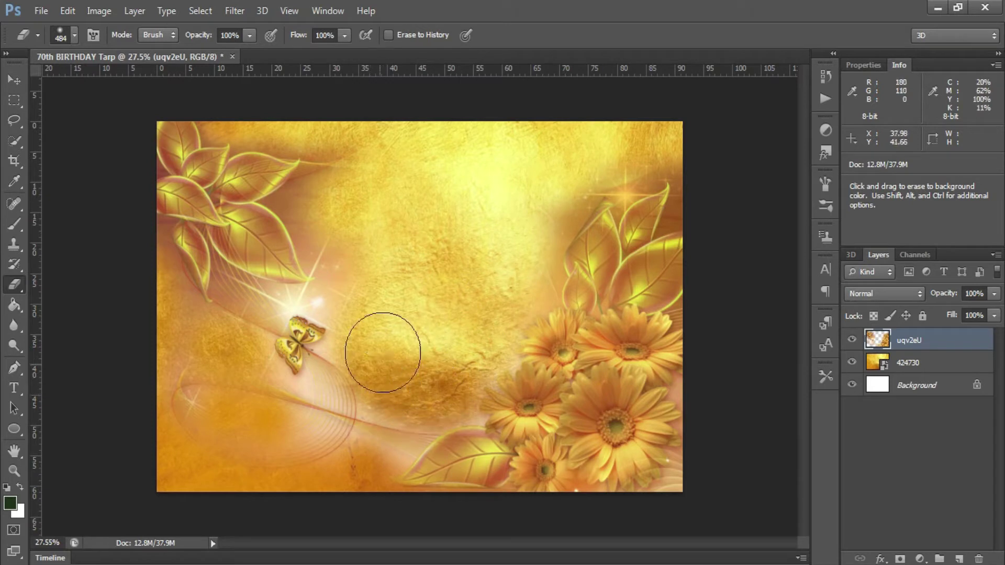
{"action": "mouse_move", "coordinate": [386, 250]}
{"action": "left_mouse_down"}
{"action": "mouse_move", "coordinate": [337, 233]}
{"action": "mouse_move", "coordinate": [270, 121]}
{"action": "left_mouse_up"}
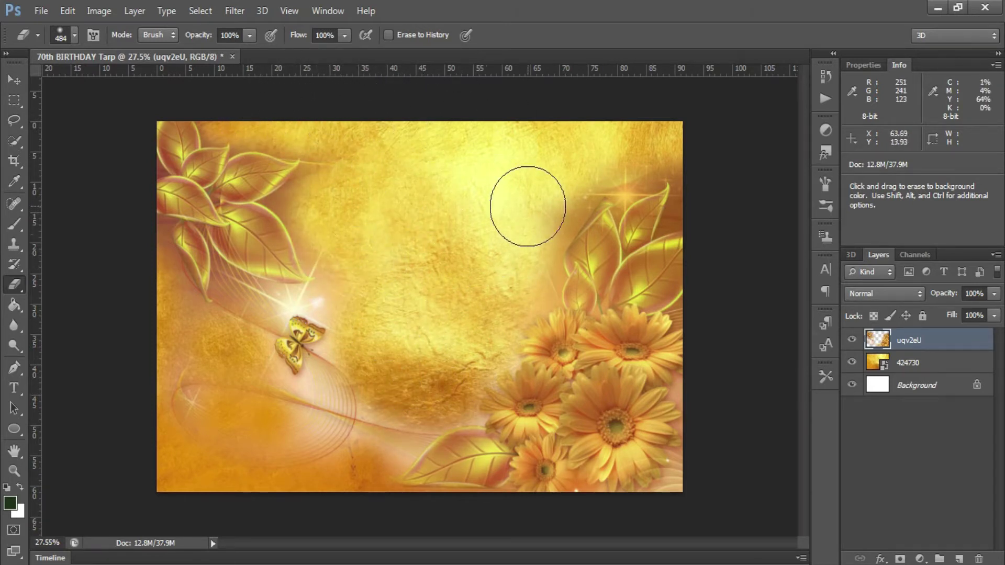
- Set the flower layer's opacity to 74% in Blending Options
{"action": "right_click", "coordinate": [922, 346]}
{"action": "left_click", "coordinate": [713, 88]}
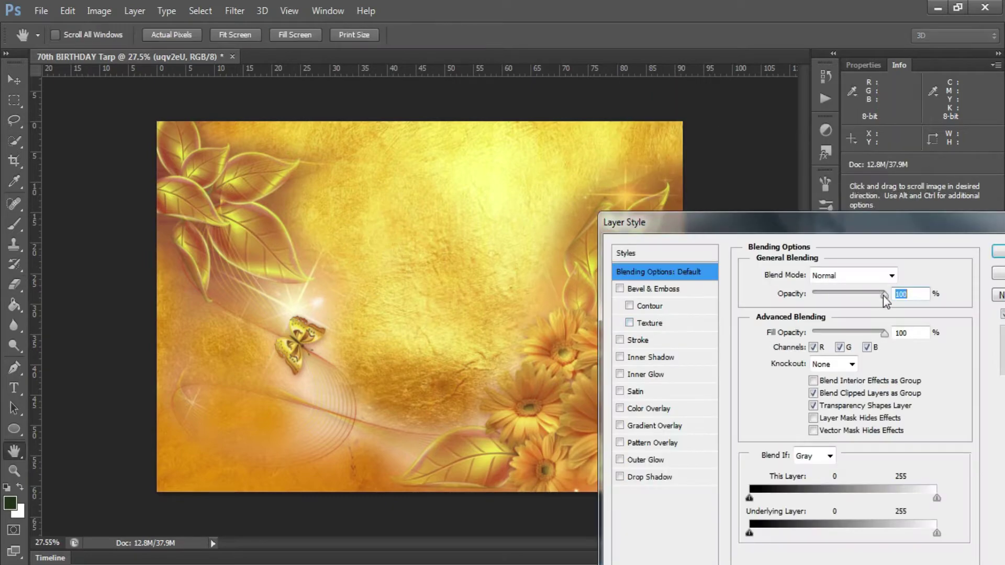
{"action": "left_click_drag", "start_coordinate": [883, 296], "coordinate": [871, 294]}
{"action": "key", "text": "Return"}
- Open the portrait IMG_20200908_071002_547 from the KINGSTON (F:) drive
{"action": "left_click", "coordinate": [41, 11]}
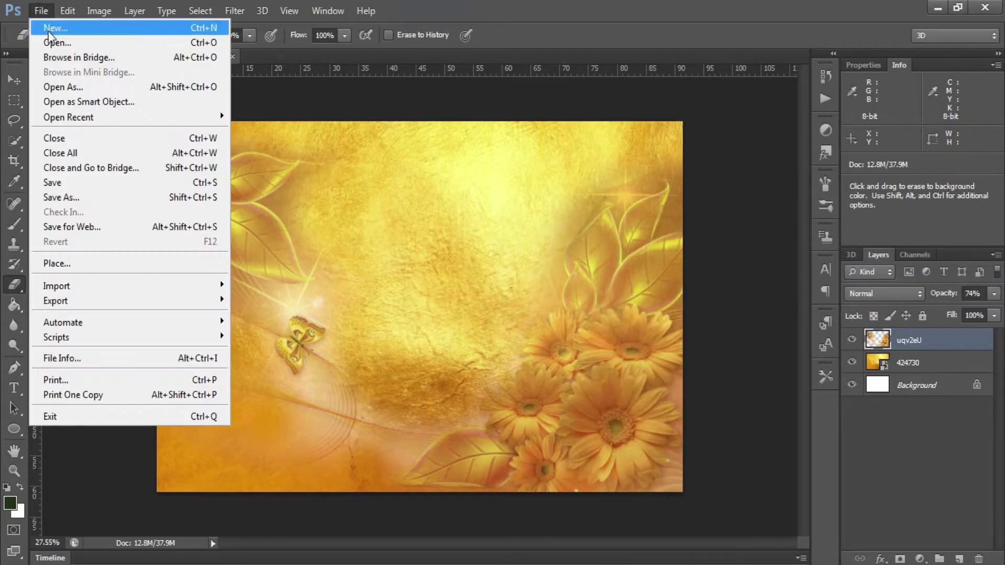
{"action": "left_click", "coordinate": [53, 42]}
{"action": "left_click", "coordinate": [46, 225]}
{"action": "double_click", "coordinate": [292, 160]}
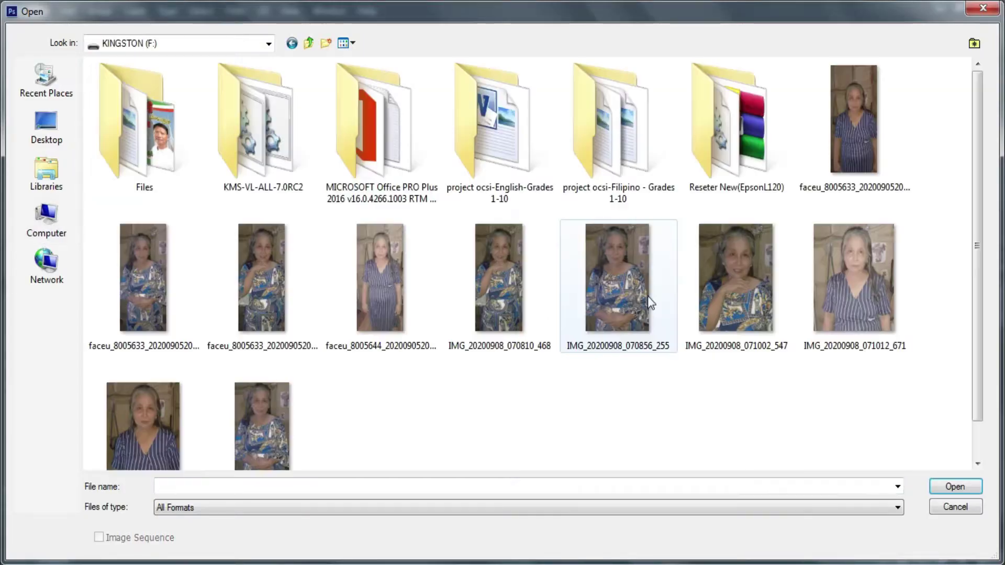
{"action": "scroll", "coordinate": [648, 303], "scroll_direction": "up", "scroll_amount": 1, "text": "ctrl"}
{"action": "scroll", "coordinate": [639, 288], "scroll_direction": "up", "scroll_amount": 2, "text": "ctrl"}
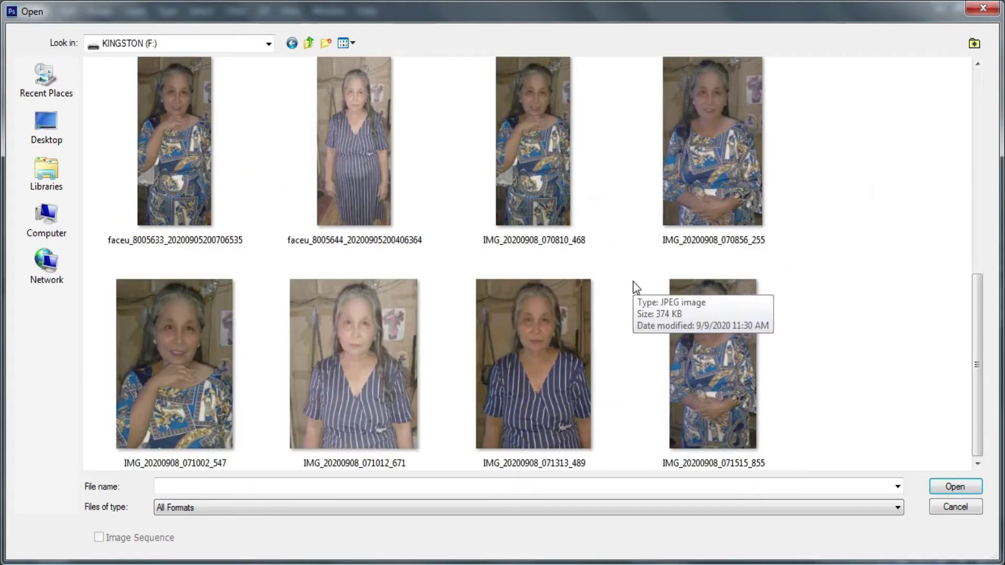
{"action": "left_click", "coordinate": [236, 414]}
{"action": "double_click", "coordinate": [215, 426]}
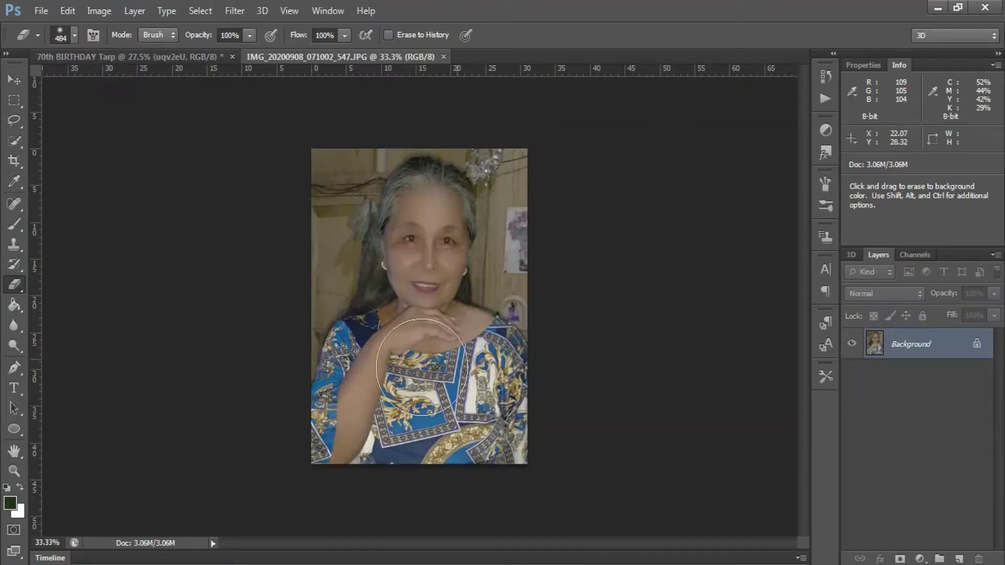
{"action": "scroll", "coordinate": [421, 367], "scroll_direction": "up", "scroll_amount": 3, "text": "ctrl"}
{"action": "scroll", "coordinate": [437, 385], "scroll_direction": "up", "scroll_amount": 1, "text": "ctrl"}
- With the Pen tool, trace anchors up the woman's hair to the top
{"action": "key", "text": "p"}
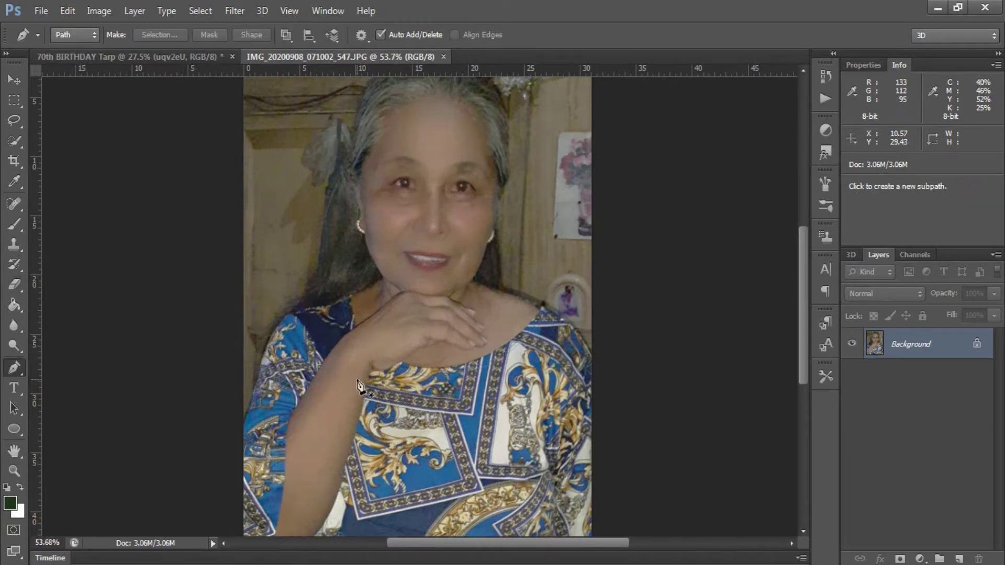
{"action": "scroll", "coordinate": [238, 451], "scroll_direction": "up", "scroll_amount": 3, "text": "ctrl"}
{"action": "left_click", "coordinate": [246, 418]}
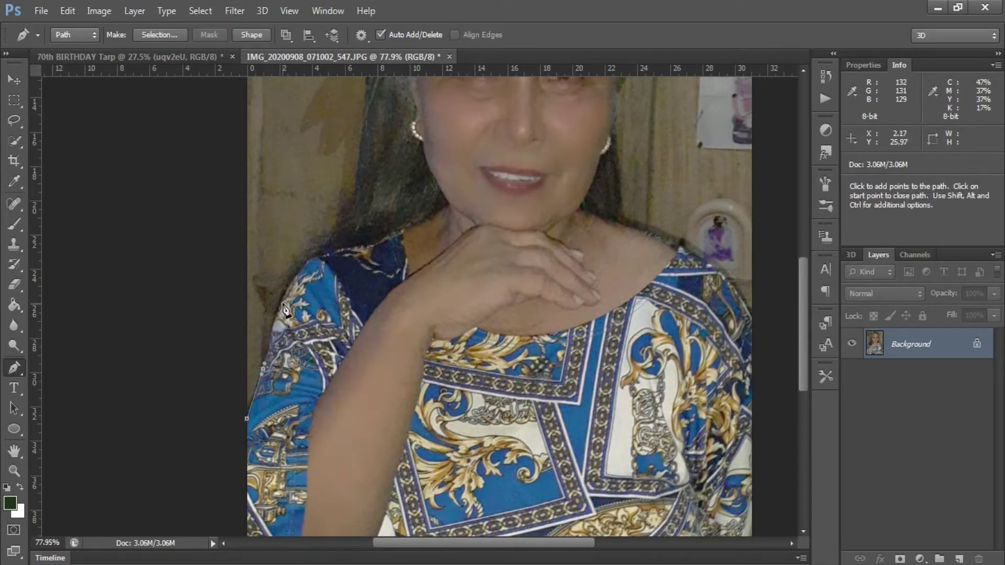
{"action": "left_click", "coordinate": [352, 209]}
{"action": "left_click", "coordinate": [359, 174]}
{"action": "scroll", "coordinate": [359, 174], "scroll_direction": "up", "scroll_amount": 3}
{"action": "left_click", "coordinate": [363, 327]}
{"action": "left_click", "coordinate": [369, 294]}
{"action": "left_click", "coordinate": [378, 260]}
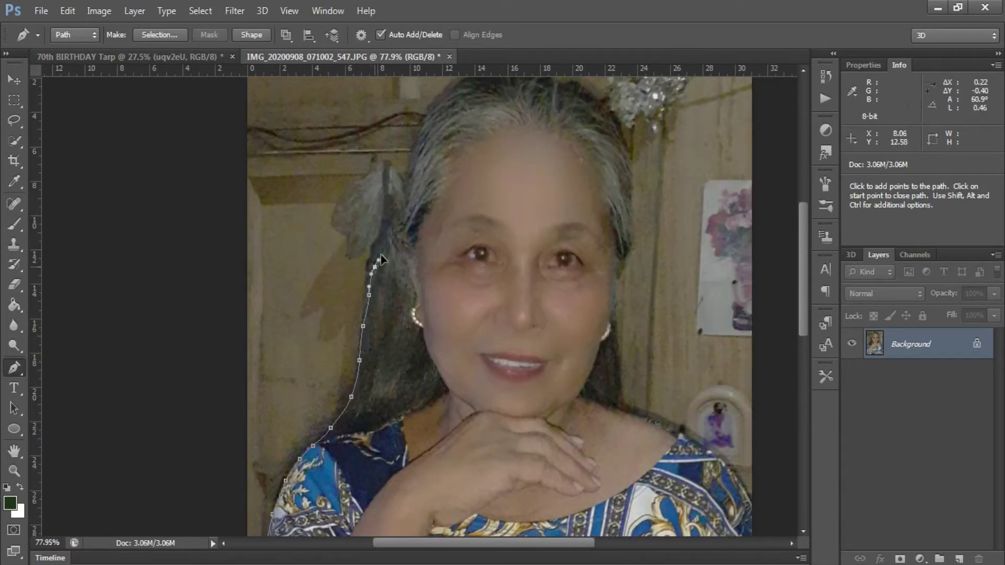
{"action": "scroll", "coordinate": [419, 138], "scroll_direction": "up", "scroll_amount": 2, "text": "alt"}
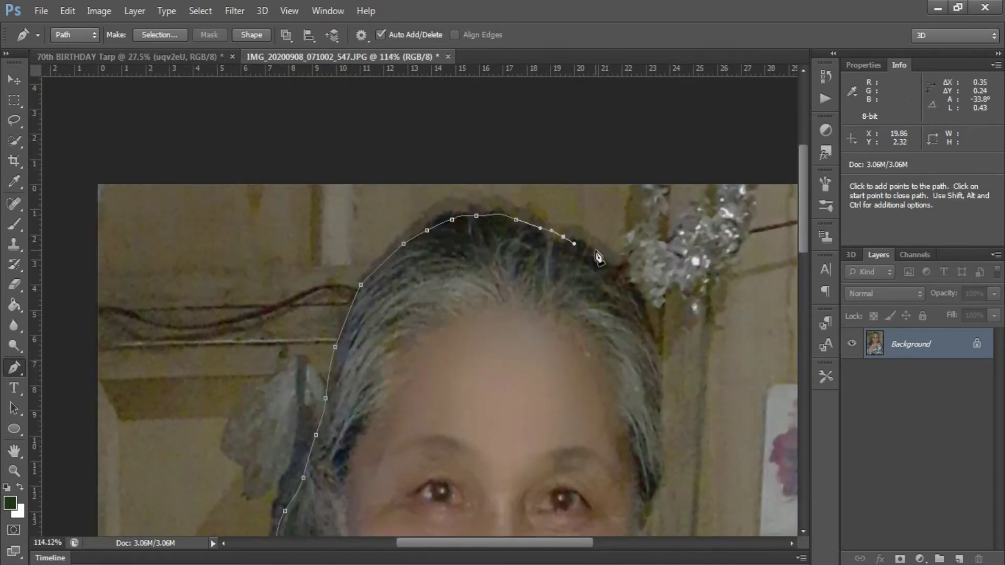
{"action": "left_click", "coordinate": [663, 414]}
{"action": "scroll", "coordinate": [663, 181], "scroll_direction": "down", "scroll_amount": 5}
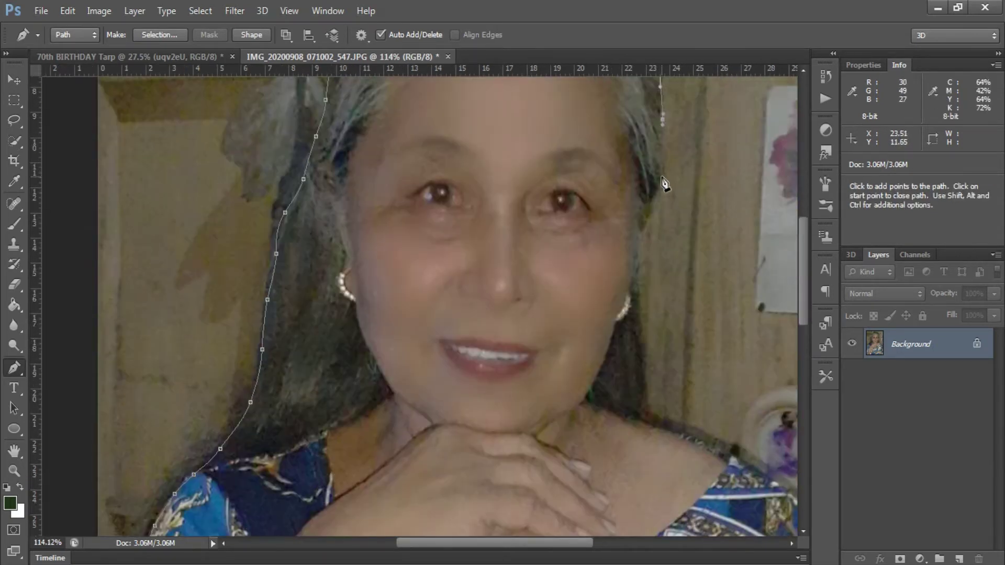
- Continue the path along the right shoulder and corners, closing it at the start
{"action": "left_click", "coordinate": [692, 441]}
{"action": "left_click", "coordinate": [745, 467]}
{"action": "left_click", "coordinate": [773, 484]}
{"action": "scroll", "coordinate": [772, 484], "scroll_direction": "down", "scroll_amount": 3, "text": "alt"}
{"action": "left_click", "coordinate": [522, 213]}
{"action": "scroll", "coordinate": [534, 347], "scroll_direction": "down", "scroll_amount": 2}
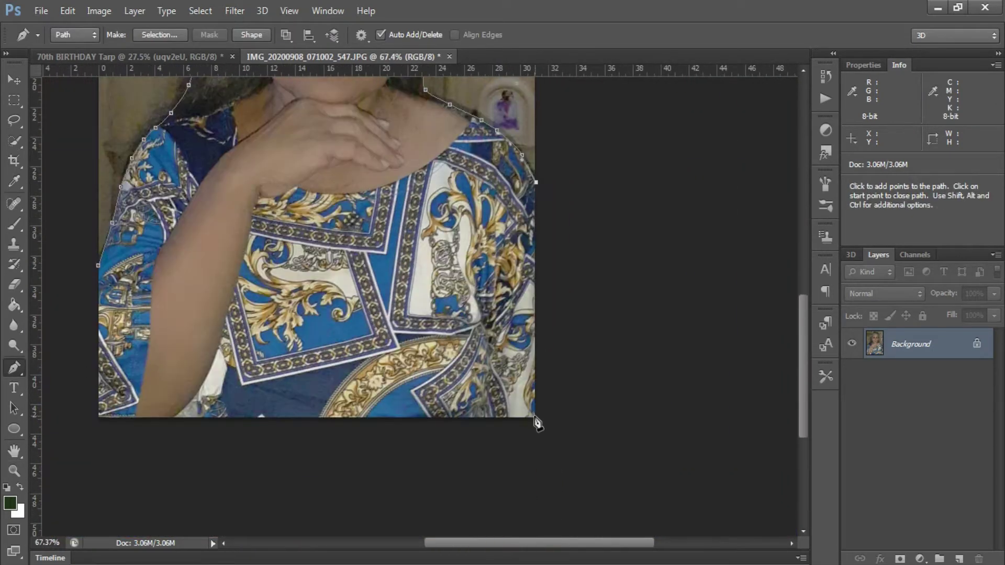
{"action": "right_click", "coordinate": [99, 361]}
{"action": "key", "text": "Escape"}
{"action": "scroll", "coordinate": [353, 332], "scroll_direction": "down", "scroll_amount": 3, "text": "alt"}
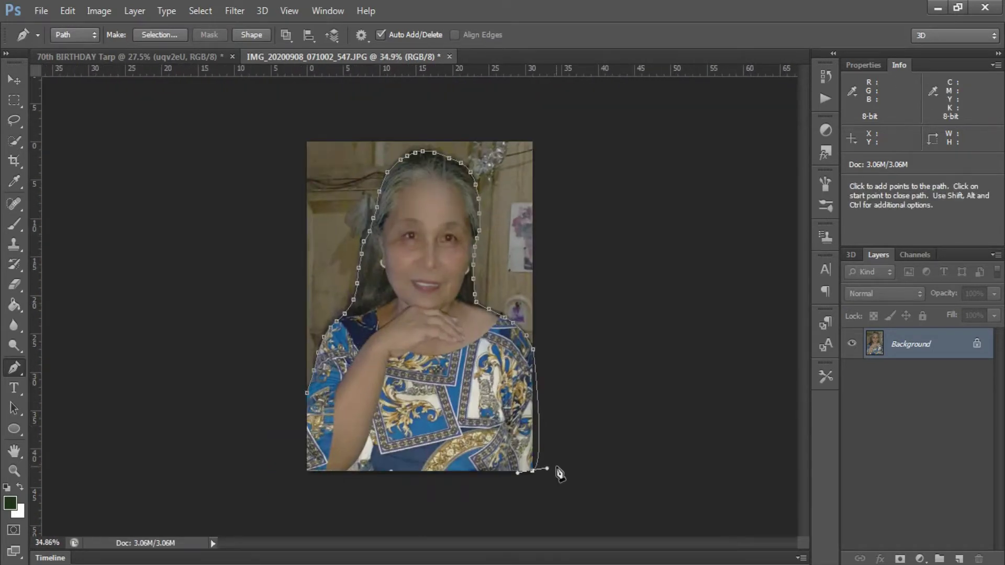
{"action": "left_click", "coordinate": [545, 121]}
{"action": "left_click", "coordinate": [292, 128]}
{"action": "left_click", "coordinate": [291, 405]}
{"action": "left_click", "coordinate": [307, 392]}
{"action": "right_click", "coordinate": [327, 398]}
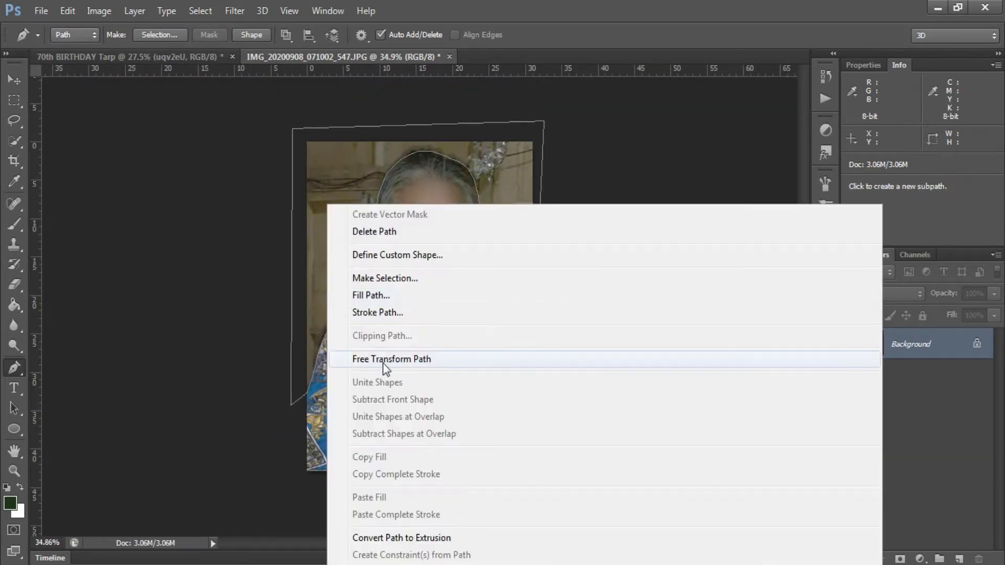
{"action": "key", "text": "Escape"}
- Try Free Transform Path on the outline, then delete the path
{"action": "key", "text": "w"}
{"action": "right_click", "coordinate": [327, 210]}
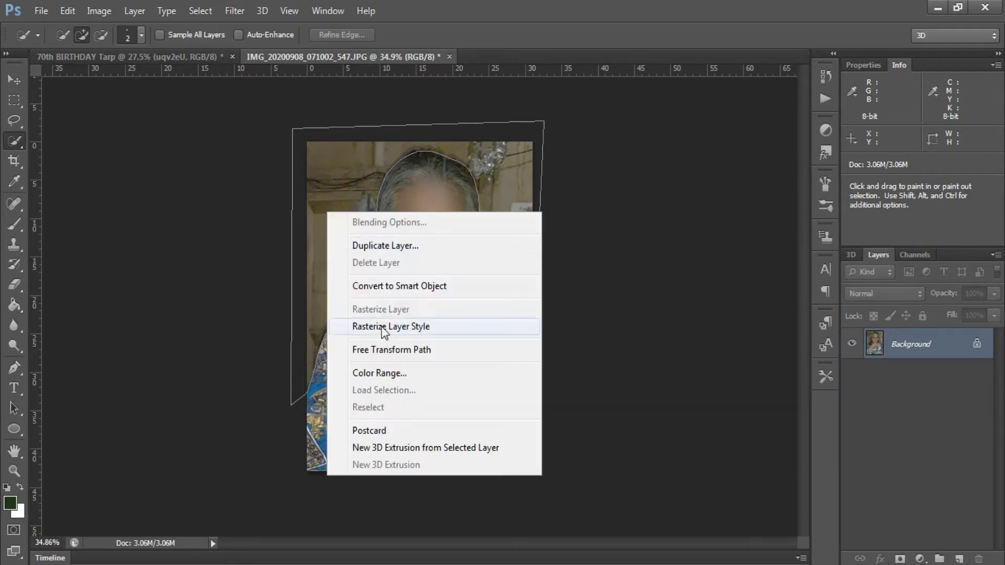
{"action": "key", "text": "Escape"}
{"action": "scroll", "coordinate": [451, 270], "scroll_direction": "up", "scroll_amount": 2, "text": "alt"}
{"action": "key", "text": "m"}
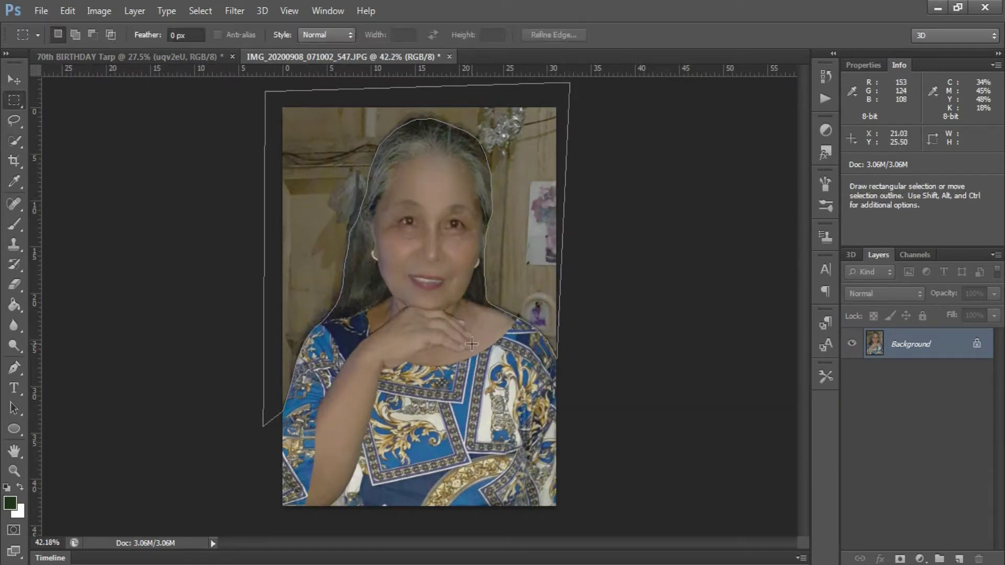
{"action": "right_click", "coordinate": [518, 245]}
{"action": "left_click", "coordinate": [569, 386]}
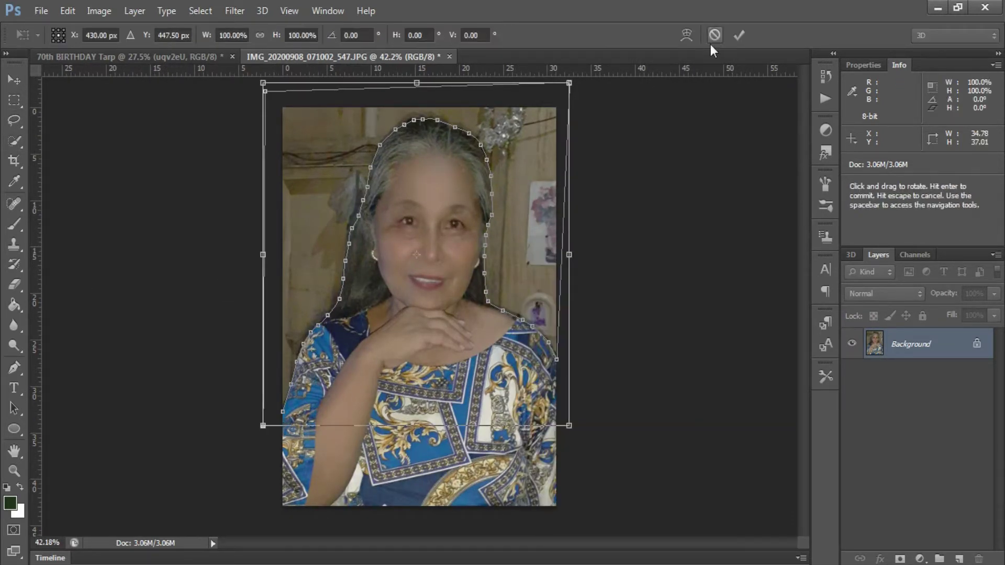
{"action": "key", "text": "Return"}
{"action": "key", "text": "p"}
{"action": "right_click", "coordinate": [283, 385]}
{"action": "left_click", "coordinate": [340, 45]}
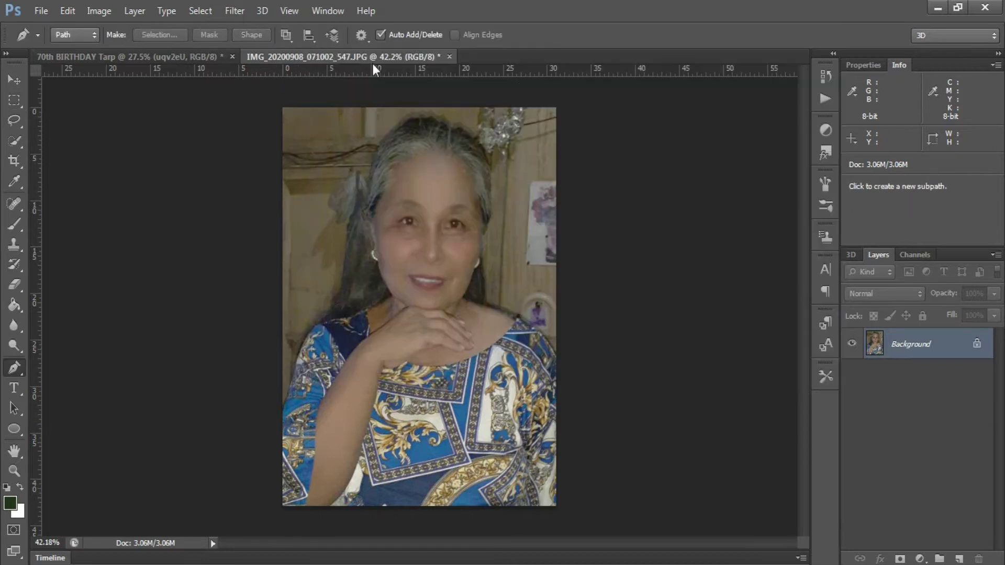
{"action": "left_click", "coordinate": [21, 143]}
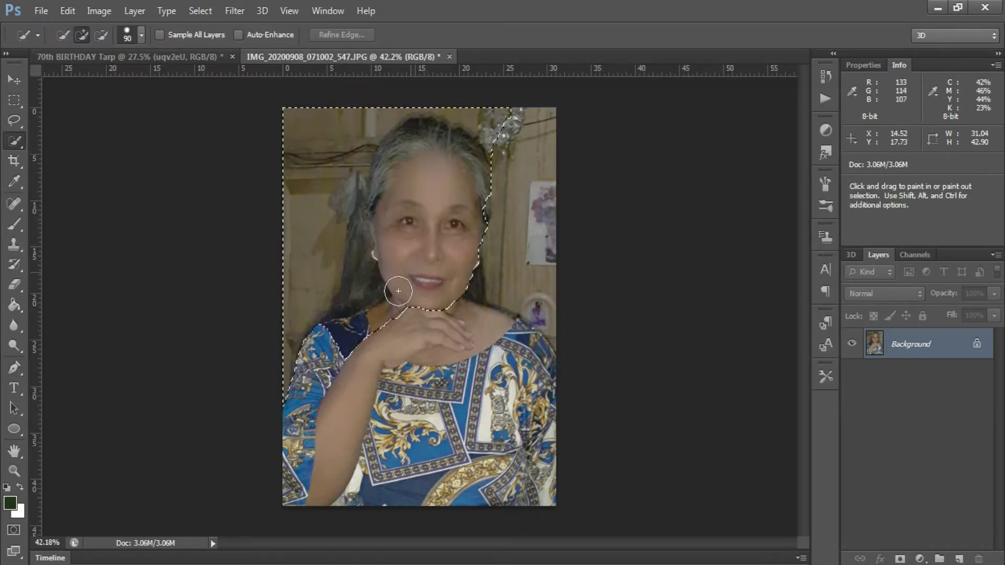
- Quick-select the background beside the woman, subtracting her head, face and neck
{"action": "mouse_move", "coordinate": [325, 314]}
{"action": "left_mouse_down"}
{"action": "mouse_move", "coordinate": [298, 231]}
{"action": "mouse_move", "coordinate": [329, 134]}
{"action": "left_mouse_up"}
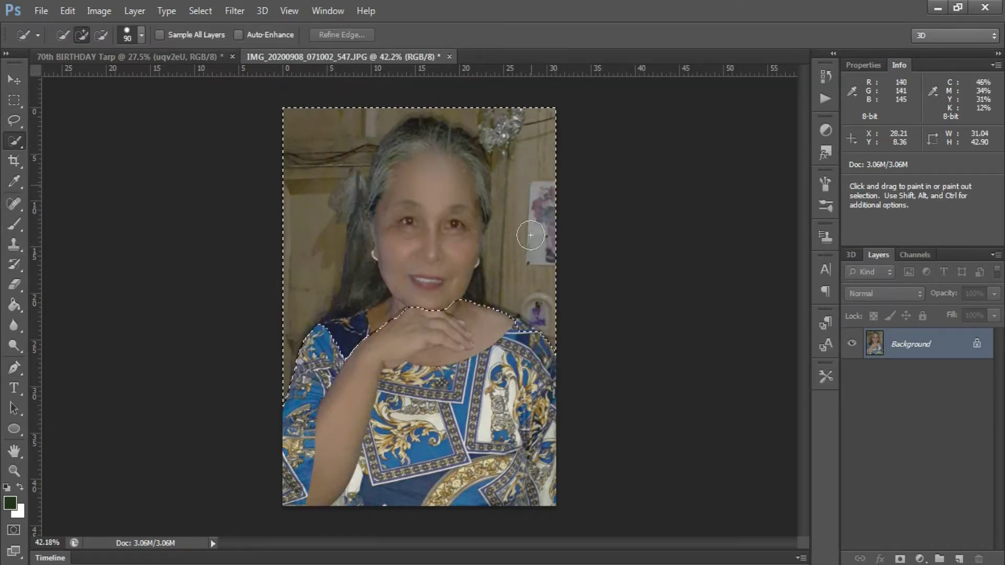
{"action": "left_click_drag", "start_coordinate": [530, 235], "coordinate": [377, 267]}
{"action": "scroll", "coordinate": [321, 117], "scroll_direction": "up", "scroll_amount": 2}
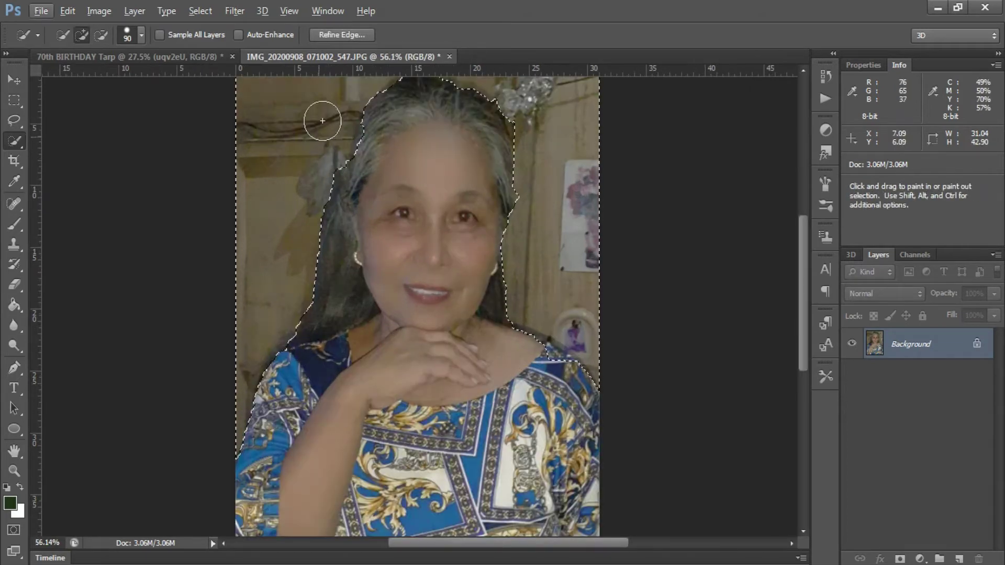
{"action": "scroll", "coordinate": [420, 152], "scroll_direction": "up", "scroll_amount": 3}
{"action": "scroll", "coordinate": [598, 297], "scroll_direction": "down", "scroll_amount": 2}
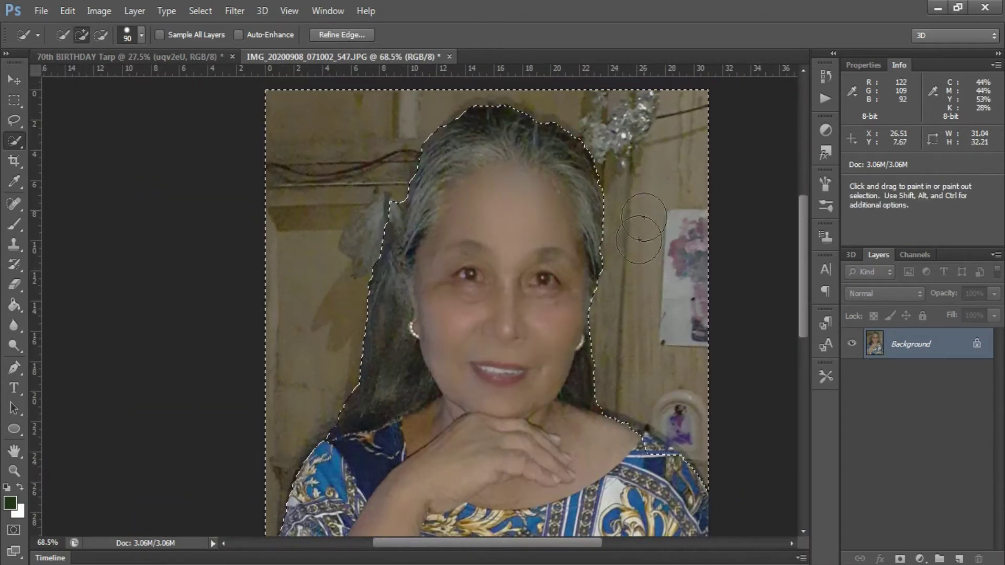
{"action": "scroll", "coordinate": [437, 291], "scroll_direction": "down", "scroll_amount": 2}
{"action": "scroll", "coordinate": [452, 303], "scroll_direction": "up", "scroll_amount": 3}
{"action": "left_click_drag", "start_coordinate": [451, 303], "coordinate": [467, 318]}
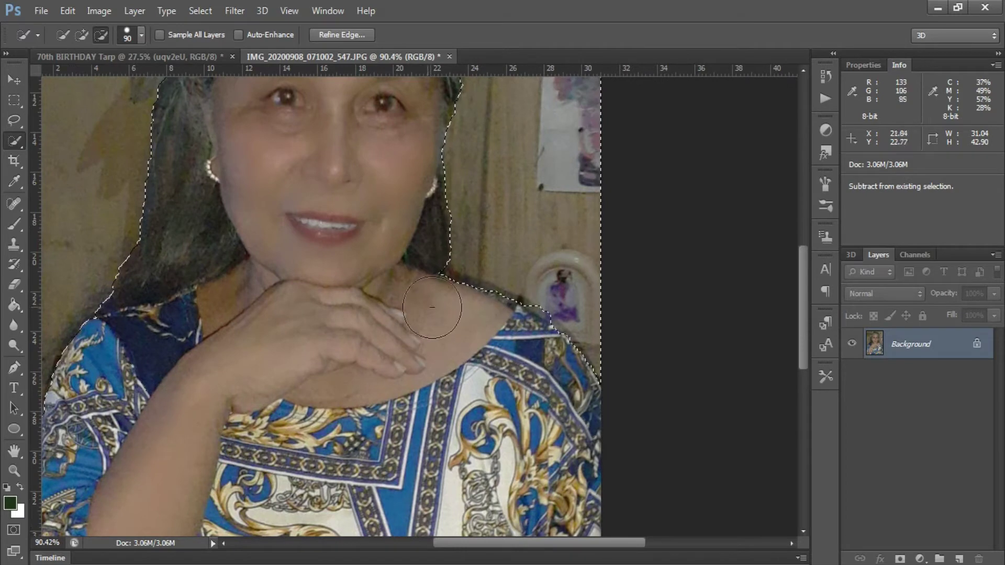
{"action": "scroll", "coordinate": [432, 307], "scroll_direction": "down", "scroll_amount": 3}
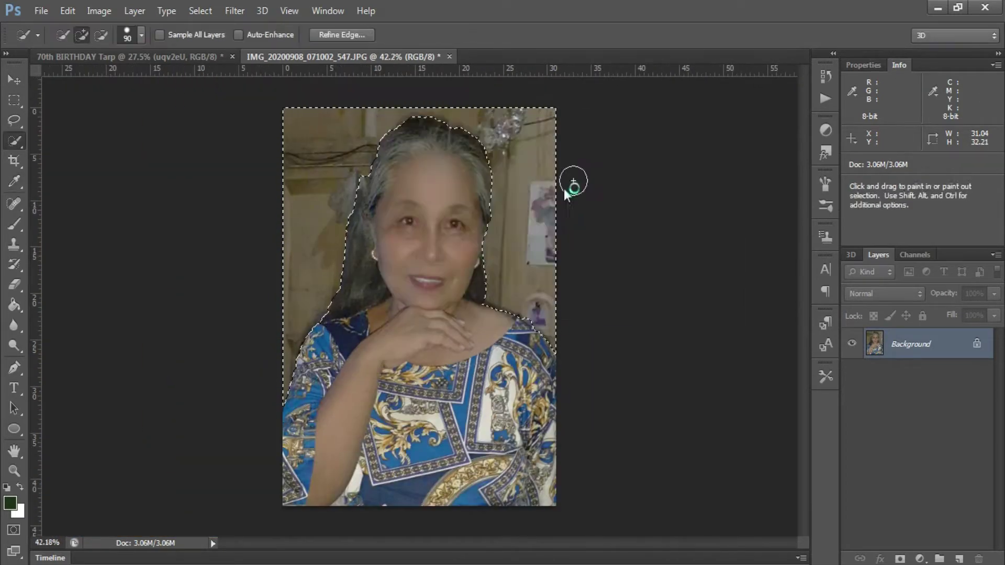
- Fill the selected background with white and deselect
{"action": "key", "text": "ctrl+shift+i"}
{"action": "key", "text": "Delete"}
{"action": "key", "text": "ctrl+d"}
{"action": "key", "text": "e"}
{"action": "scroll", "coordinate": [560, 224], "scroll_direction": "up", "scroll_amount": 3}
- Erase leftover background around the hair and shoulders with a 20 px brush
{"action": "right_click", "coordinate": [479, 138]}
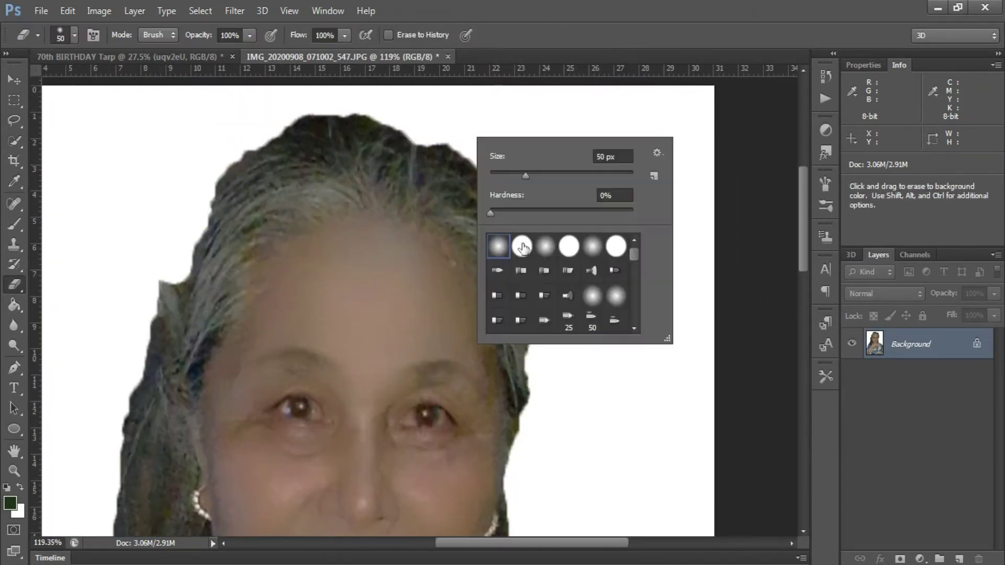
{"action": "double_click", "coordinate": [522, 248]}
{"action": "scroll", "coordinate": [532, 264], "scroll_direction": "down", "scroll_amount": 5}
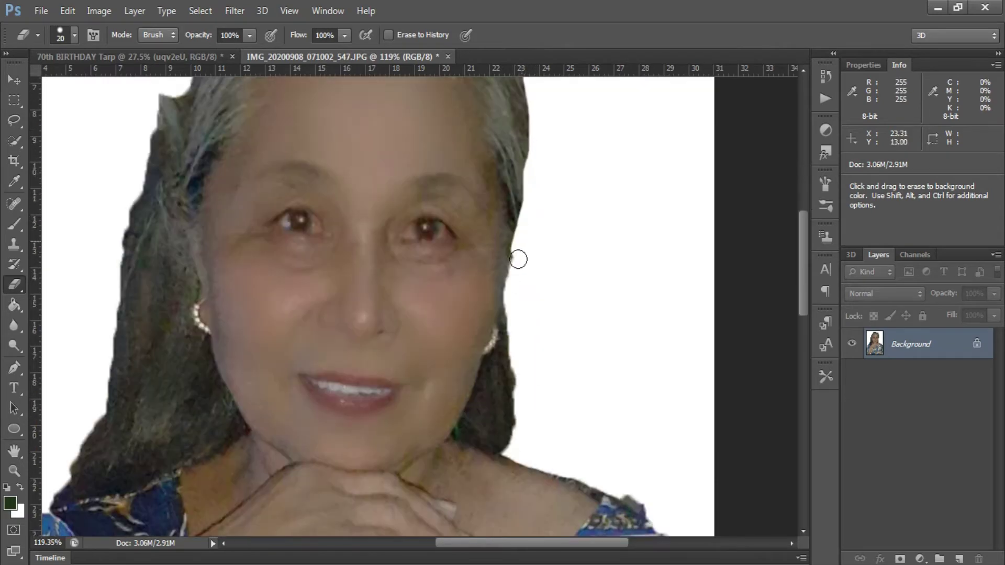
{"action": "scroll", "coordinate": [520, 411], "scroll_direction": "down", "scroll_amount": 3}
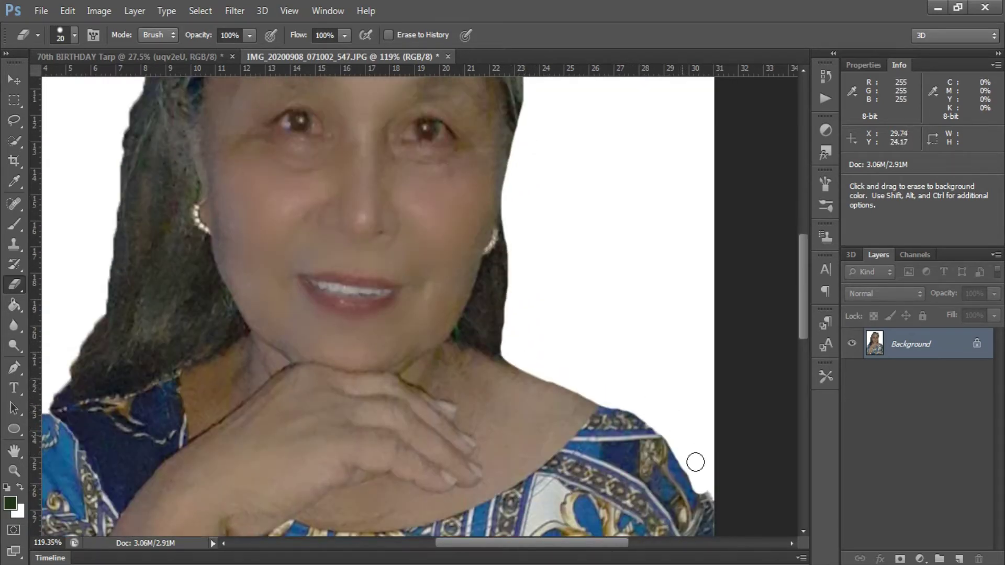
{"action": "scroll", "coordinate": [695, 462], "scroll_direction": "down", "scroll_amount": 2}
{"action": "scroll", "coordinate": [518, 331], "scroll_direction": "left", "scroll_amount": 10}
{"action": "scroll", "coordinate": [512, 315], "scroll_direction": "down", "scroll_amount": 2}
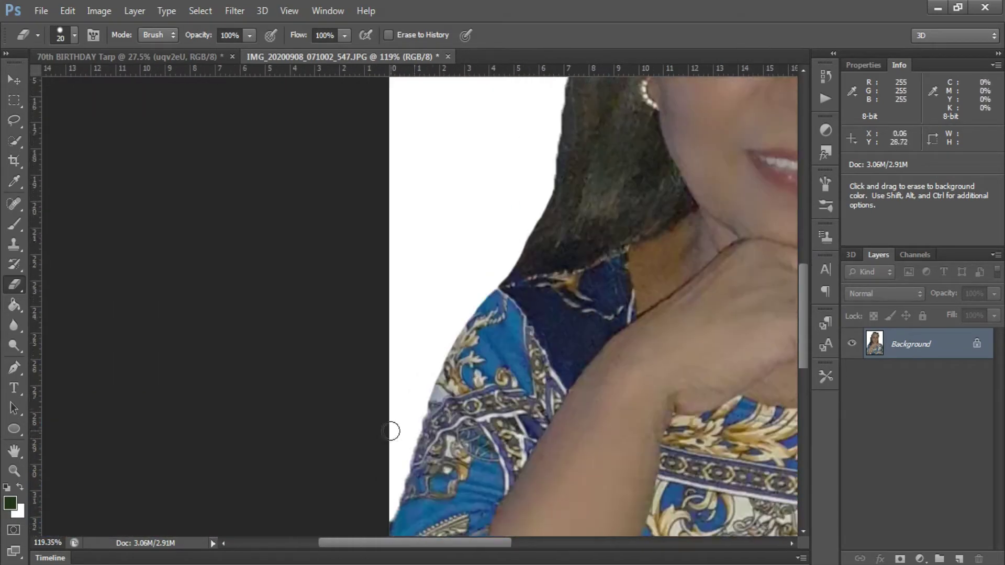
{"action": "scroll", "coordinate": [398, 424], "scroll_direction": "down", "scroll_amount": 1}
{"action": "scroll", "coordinate": [619, 113], "scroll_direction": "up", "scroll_amount": 8}
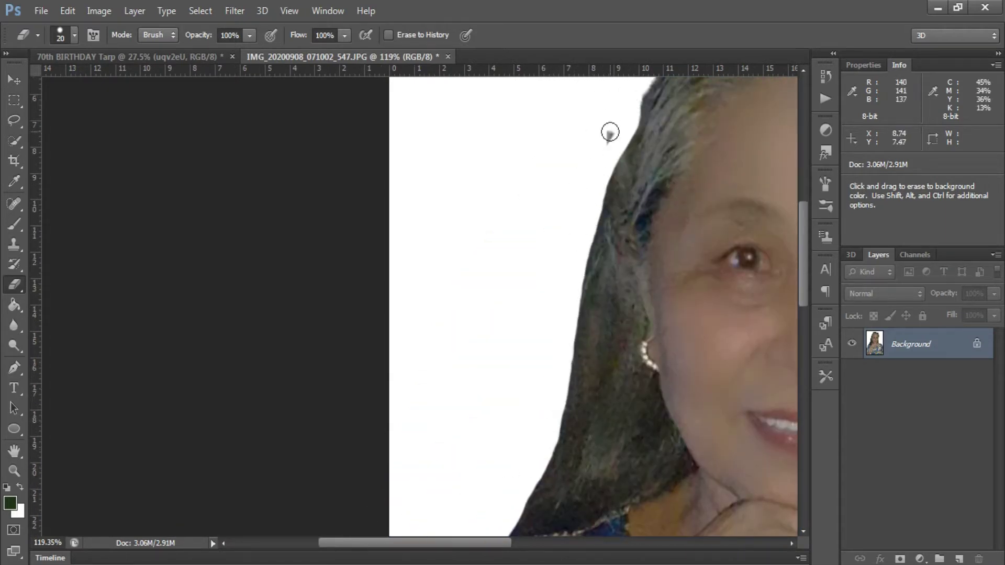
{"action": "scroll", "coordinate": [610, 133], "scroll_direction": "right", "scroll_amount": 6}
{"action": "scroll", "coordinate": [744, 371], "scroll_direction": "up", "scroll_amount": 6}
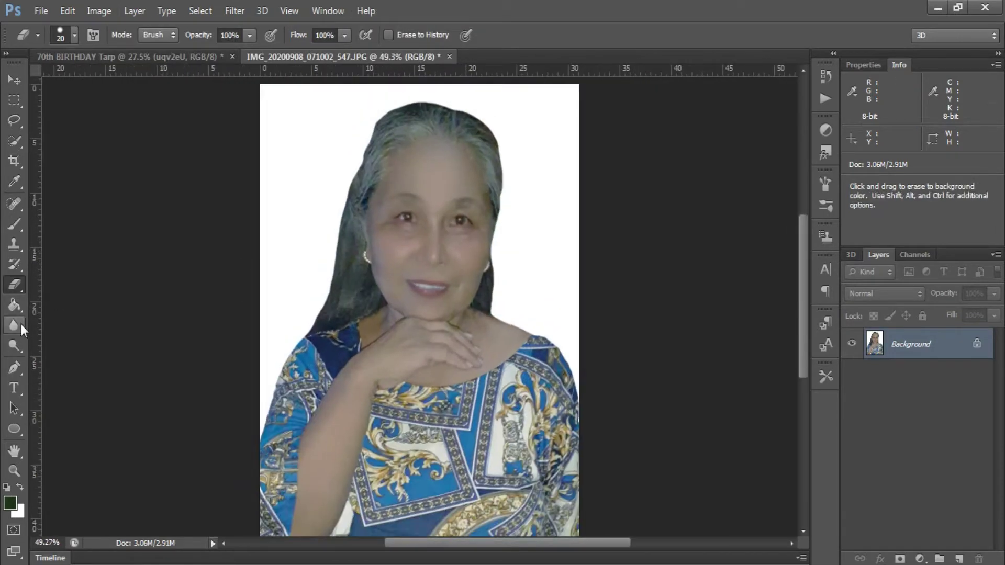
- Soften edges with the Blur tool and drag the portrait into the 70th BIRTHDAY Tarp document
{"action": "left_click", "coordinate": [13, 326]}
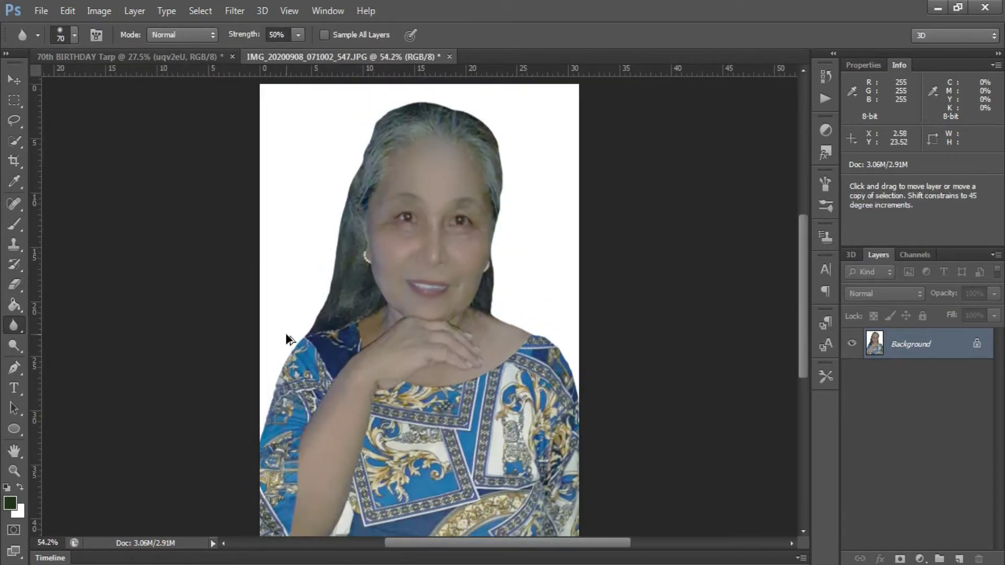
{"action": "scroll", "coordinate": [285, 341], "scroll_direction": "up", "scroll_amount": 2, "text": "alt"}
{"action": "scroll", "coordinate": [344, 258], "scroll_direction": "up", "scroll_amount": 1}
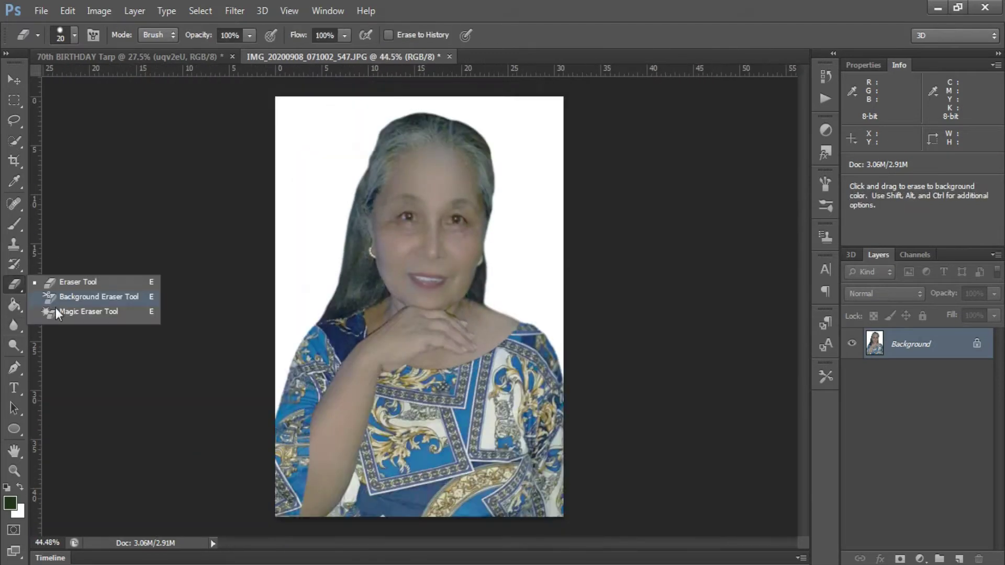
{"action": "left_click_drag", "start_coordinate": [451, 171], "coordinate": [310, 348]}
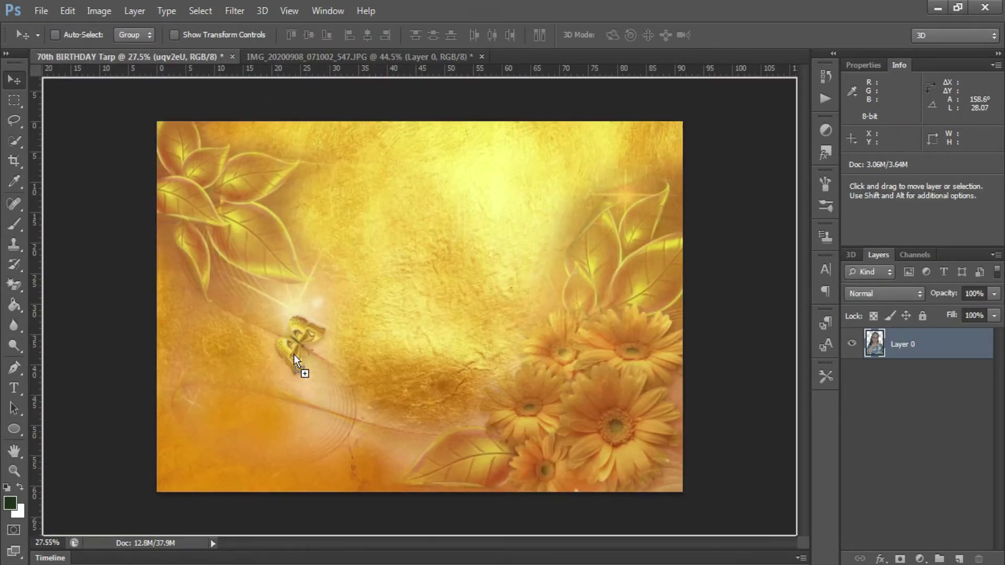
- Move the portrait to the tarp's left edge and enlarge it
{"action": "key", "text": "ctrl+t"}
{"action": "left_click_drag", "start_coordinate": [304, 230], "coordinate": [260, 329]}
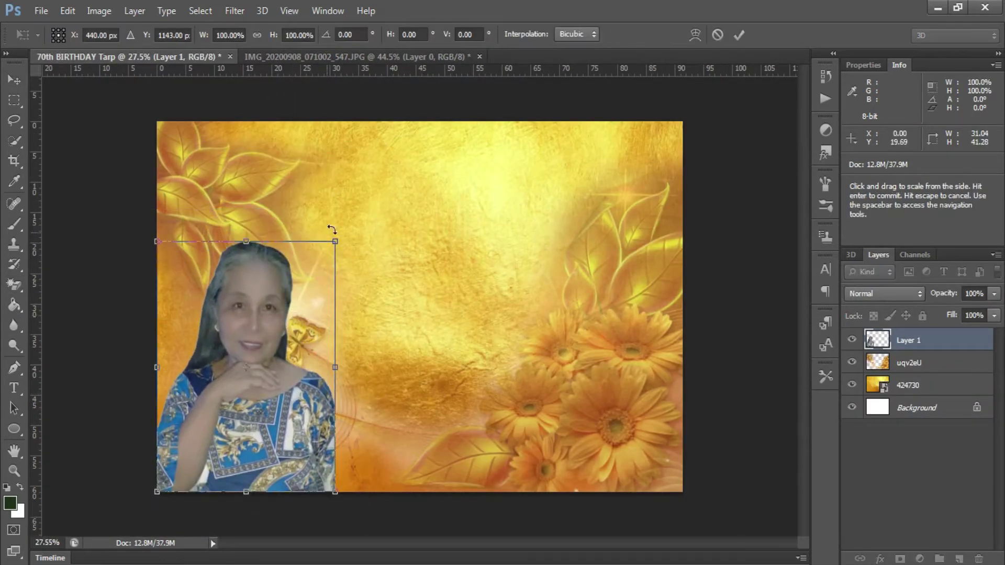
{"action": "mouse_move", "coordinate": [332, 231]}
{"action": "left_mouse_down"}
{"action": "mouse_move", "coordinate": [408, 140]}
{"action": "mouse_move", "coordinate": [381, 177]}
{"action": "left_mouse_up"}
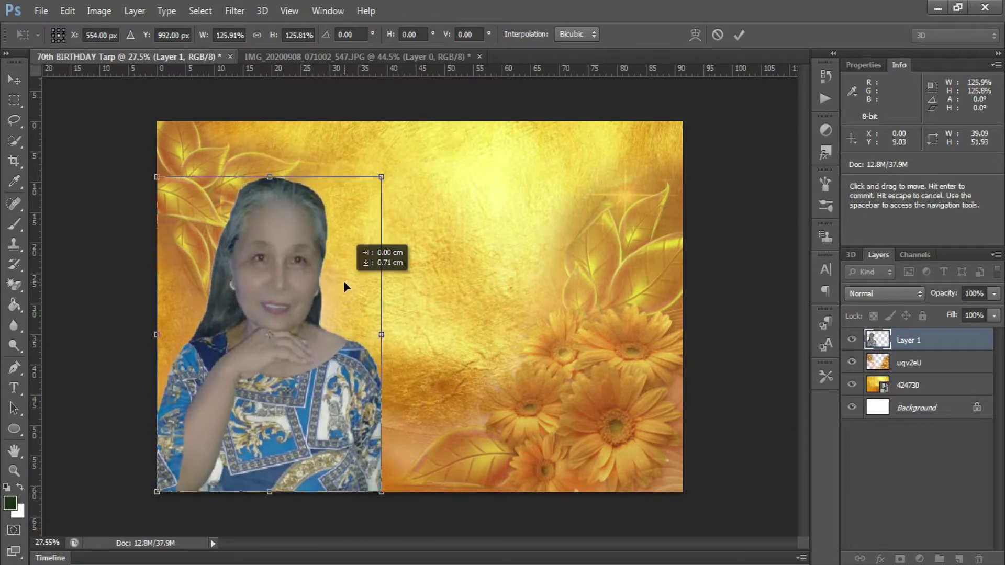
{"action": "key", "text": "Return"}
- Add an Outer Glow layer style to the portrait
{"action": "right_click", "coordinate": [903, 341]}
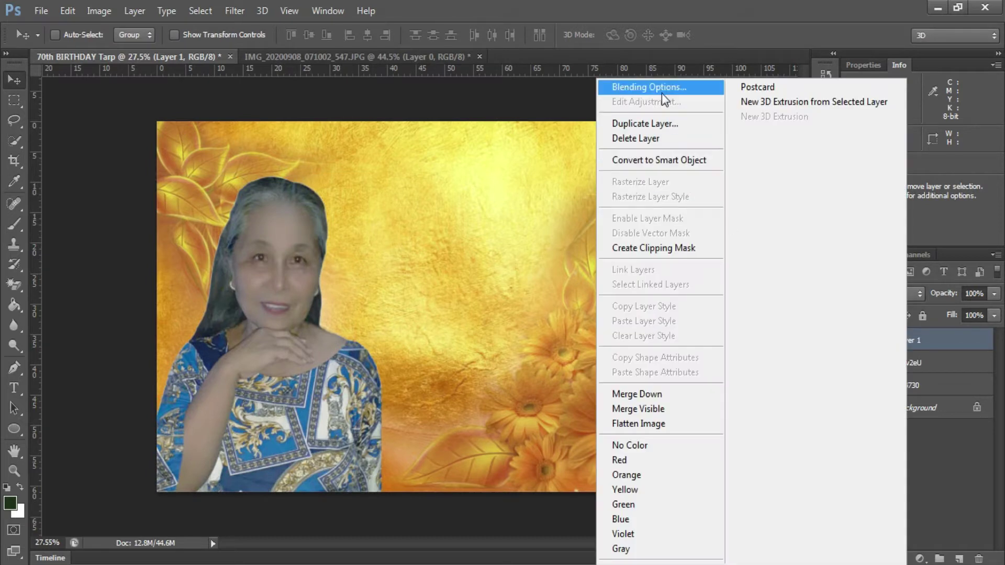
{"action": "left_click", "coordinate": [628, 83]}
{"action": "left_click", "coordinate": [646, 460]}
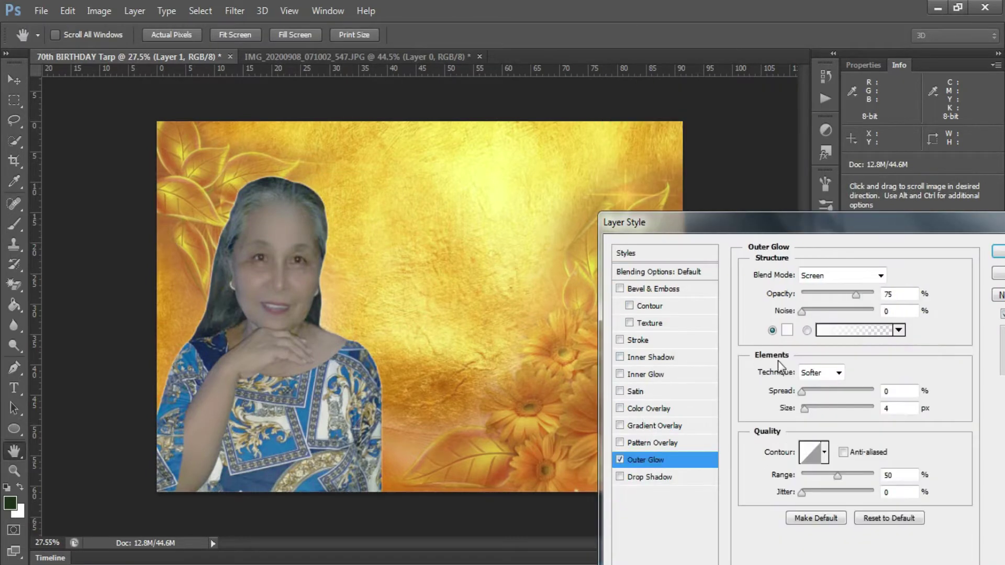
{"action": "key", "text": "Return"}
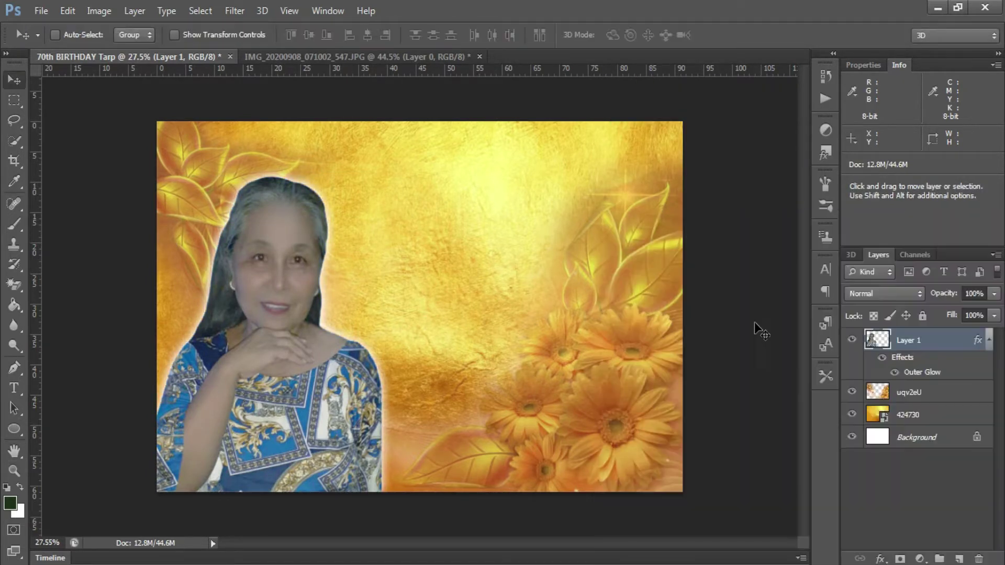
- Tilt the portrait about -1.6° and fine-tune its position on the left
{"action": "key", "text": "ctrl+t"}
{"action": "left_click_drag", "start_coordinate": [461, 207], "coordinate": [467, 198]}
{"action": "left_click_drag", "start_coordinate": [314, 438], "coordinate": [311, 444]}
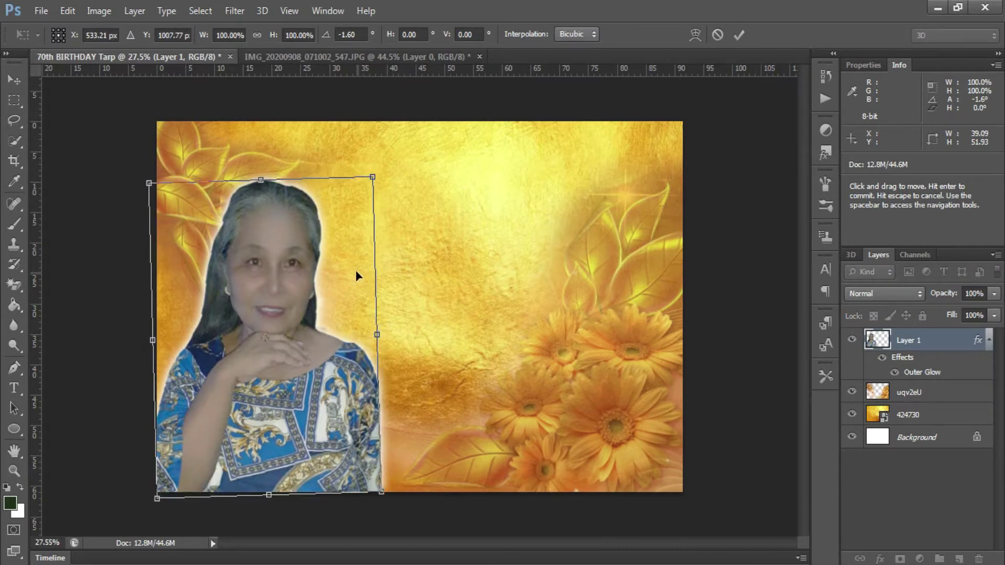
{"action": "left_click_drag", "start_coordinate": [356, 272], "coordinate": [350, 268]}
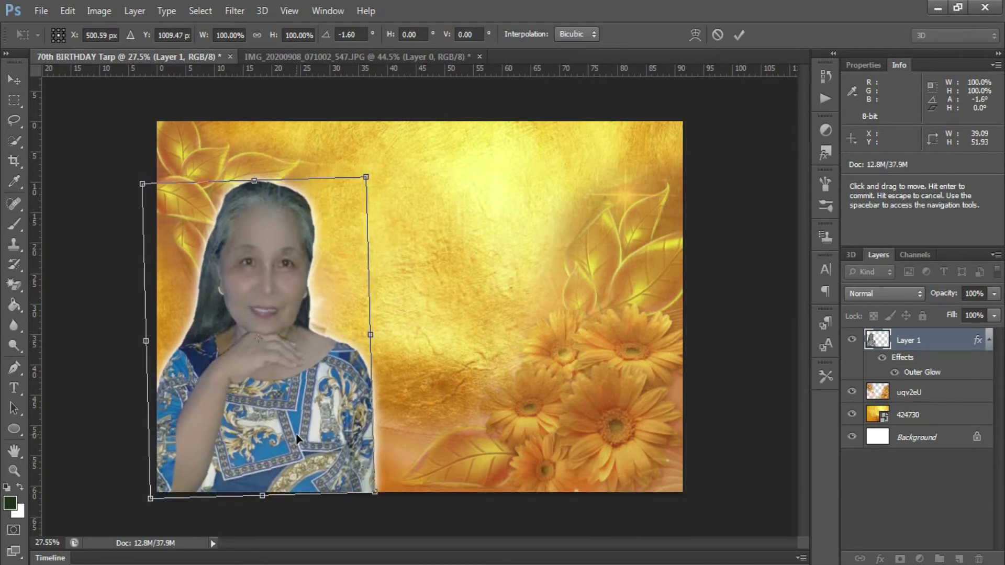
{"action": "key", "text": "Return"}
- Draw a large white oval on the left of the canvas and widen it leftward
{"action": "left_click", "coordinate": [14, 429]}
{"action": "left_click_drag", "start_coordinate": [125, 103], "coordinate": [377, 534]}
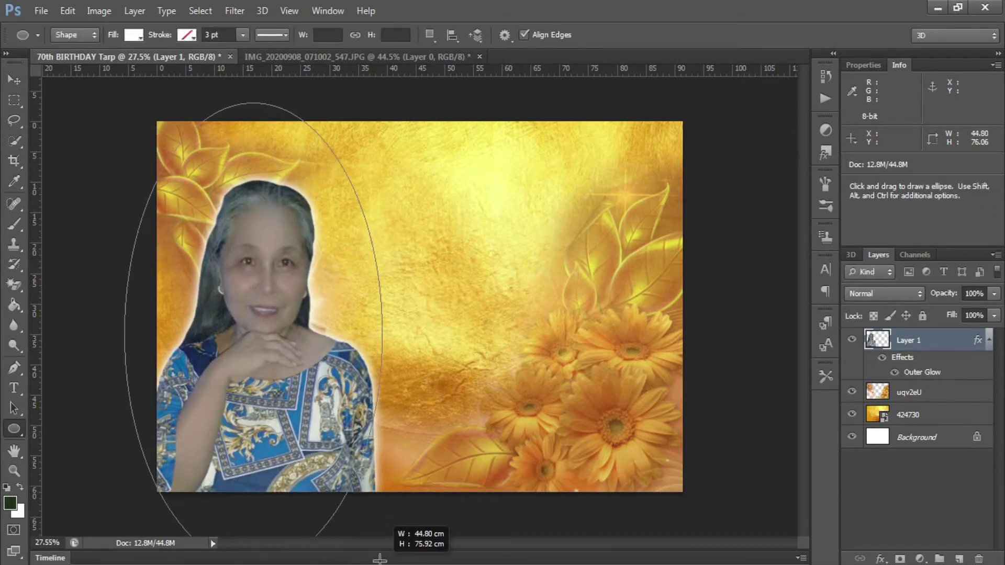
{"action": "key", "text": "ctrl+t"}
{"action": "left_click_drag", "start_coordinate": [125, 241], "coordinate": [72, 241]}
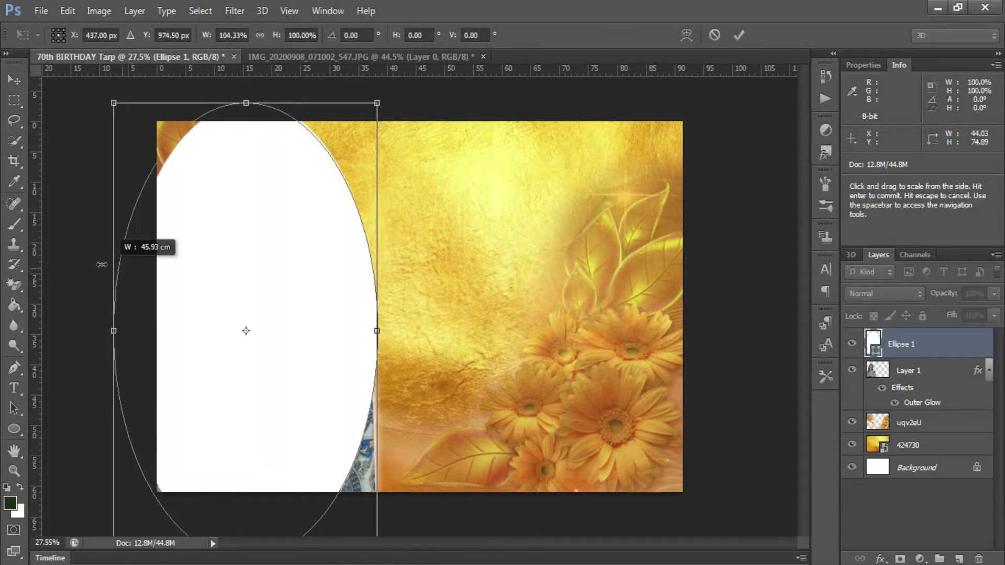
{"action": "key", "text": "Return"}
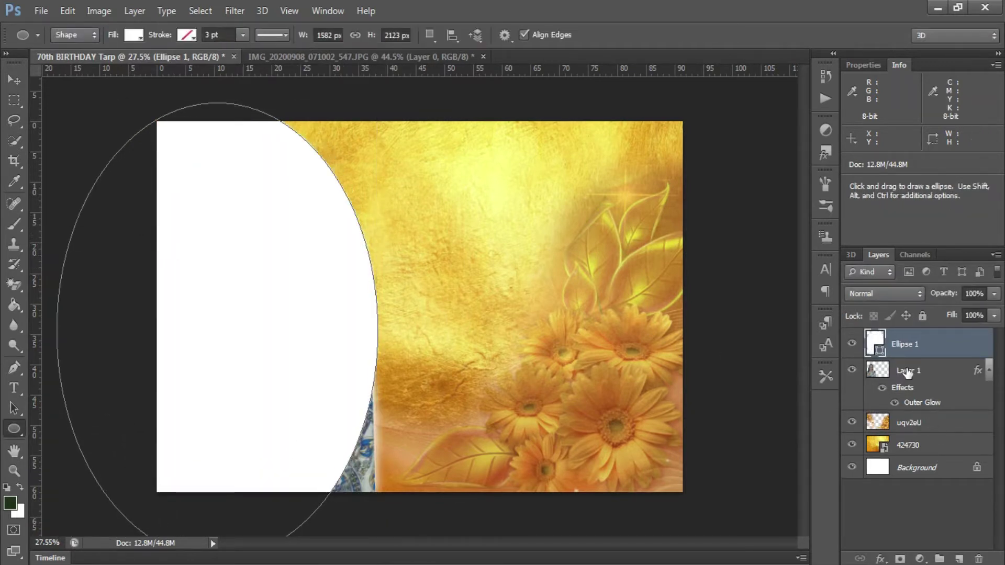
- Bring the portrait Layer 1 in front of Ellipse 1 and start File > Place
{"action": "left_click", "coordinate": [909, 372]}
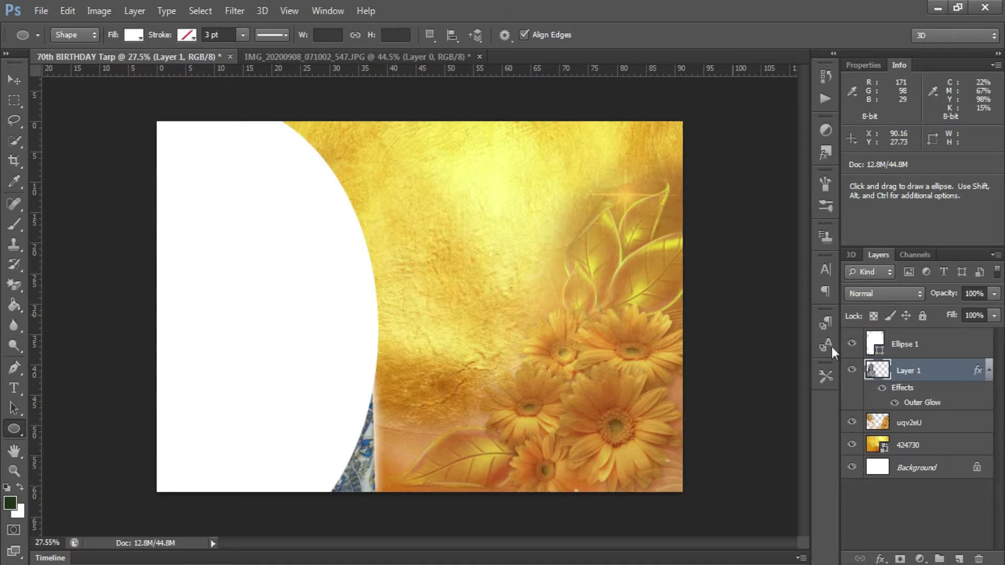
{"action": "key", "text": "ctrl+bracketright"}
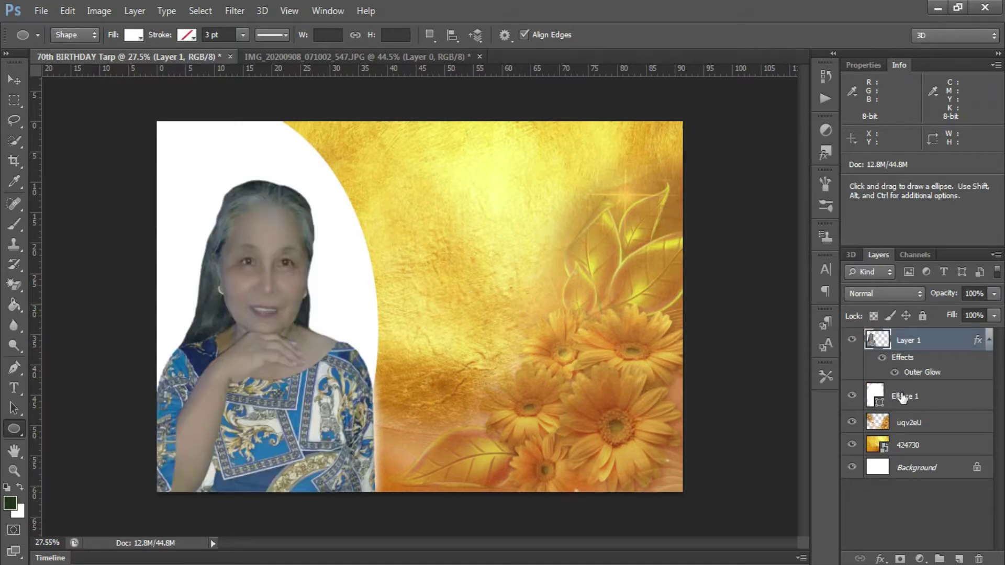
{"action": "left_click", "coordinate": [902, 398]}
{"action": "left_click", "coordinate": [40, 10]}
{"action": "left_click", "coordinate": [120, 263]}
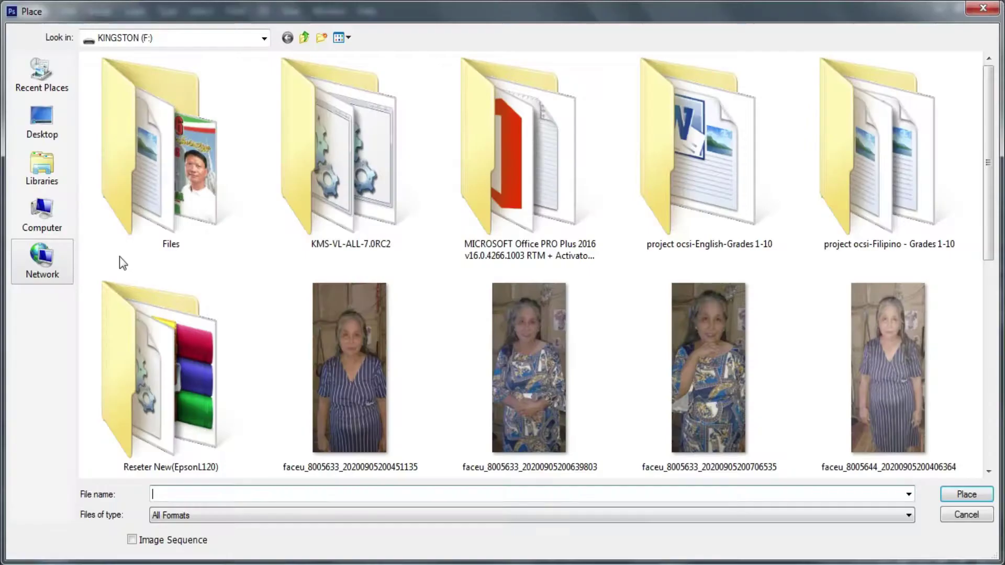
- Place uqv2eU from the 70th birthday folder, enlarge it, and clip it into the oval
{"action": "left_click", "coordinate": [56, 137]}
{"action": "double_click", "coordinate": [704, 243]}
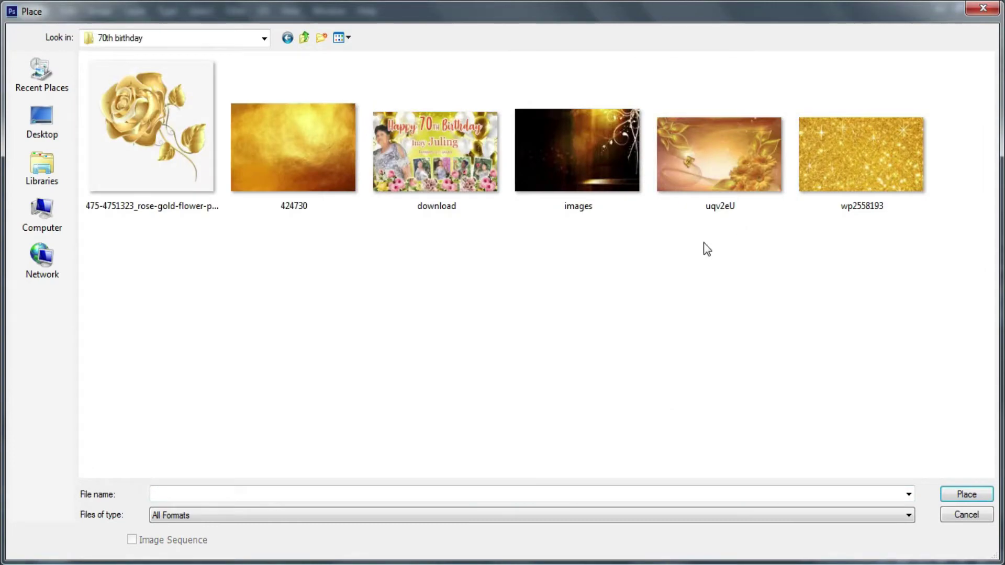
{"action": "double_click", "coordinate": [749, 178]}
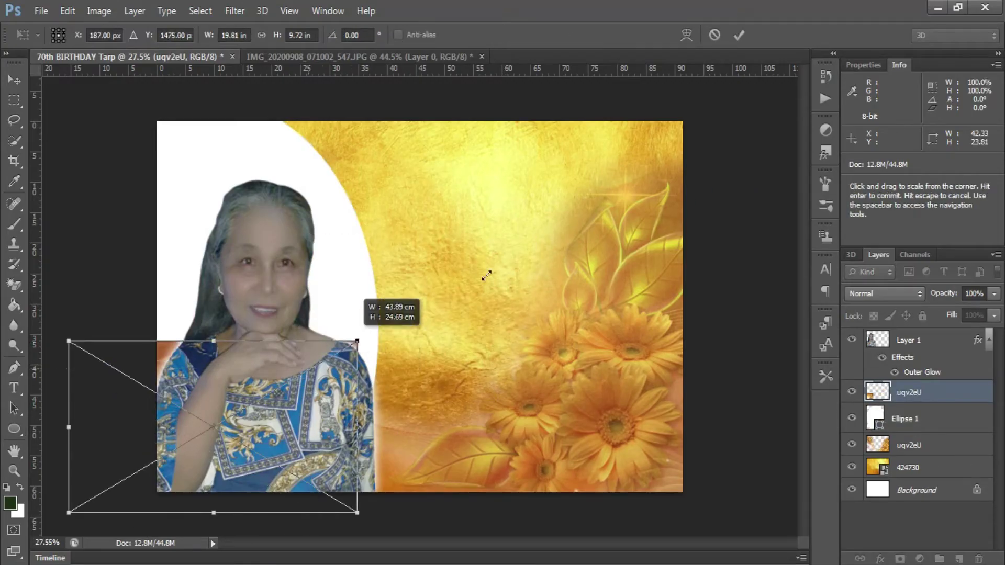
{"action": "left_click_drag", "start_coordinate": [312, 369], "coordinate": [761, 95]}
{"action": "mouse_move", "coordinate": [541, 272]}
{"action": "left_mouse_down"}
{"action": "mouse_move", "coordinate": [587, 259]}
{"action": "mouse_move", "coordinate": [608, 269]}
{"action": "left_mouse_up"}
{"action": "key", "text": "Return"}
{"action": "key", "text": "ctrl+alt+g"}
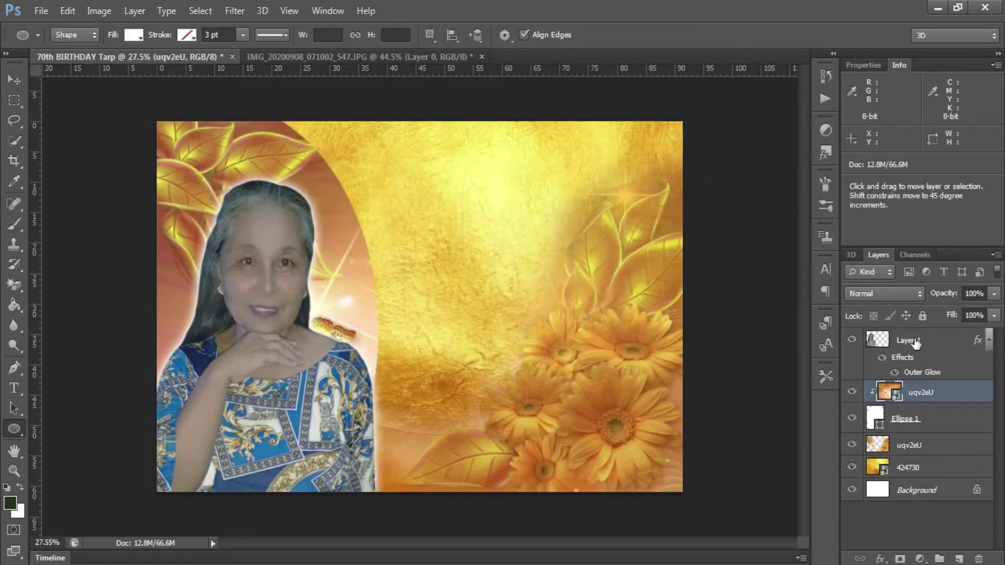
- Clip the portrait Layer 1 into the oval and enlarge it slightly
{"action": "left_click", "coordinate": [915, 342], "text": "ctrl"}
{"action": "key", "text": "ctrl+alt+g"}
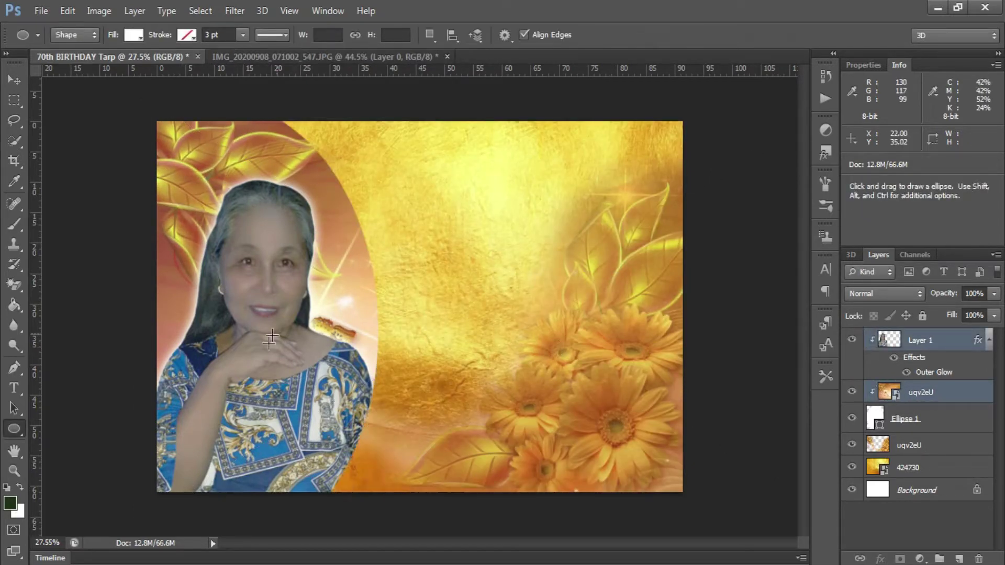
{"action": "key", "text": "ctrl+t"}
{"action": "key", "text": "Return"}
{"action": "key", "text": "ctrl+minus"}
{"action": "left_click", "coordinate": [920, 340]}
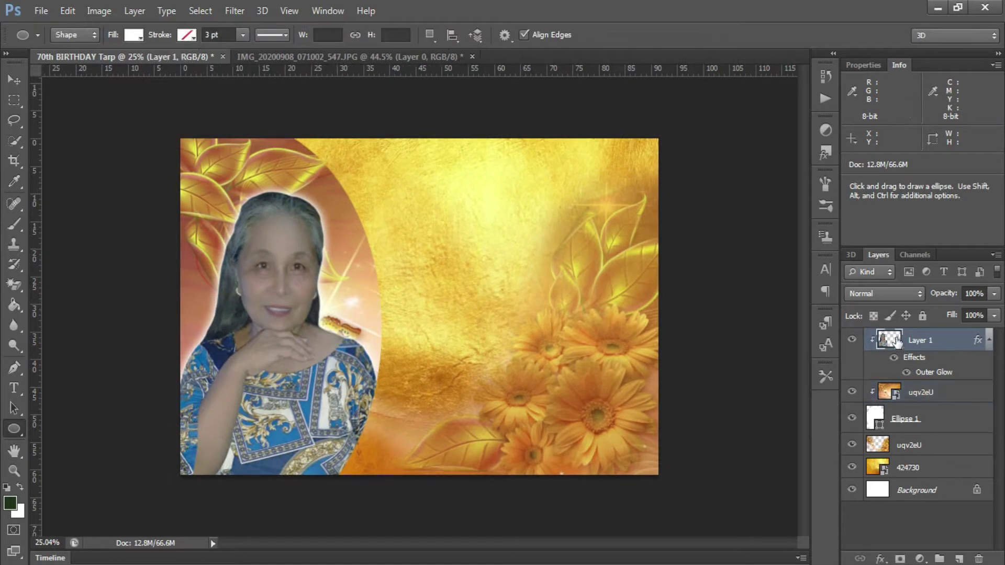
{"action": "key", "text": "ctrl+t"}
{"action": "left_click_drag", "start_coordinate": [377, 190], "coordinate": [400, 160]}
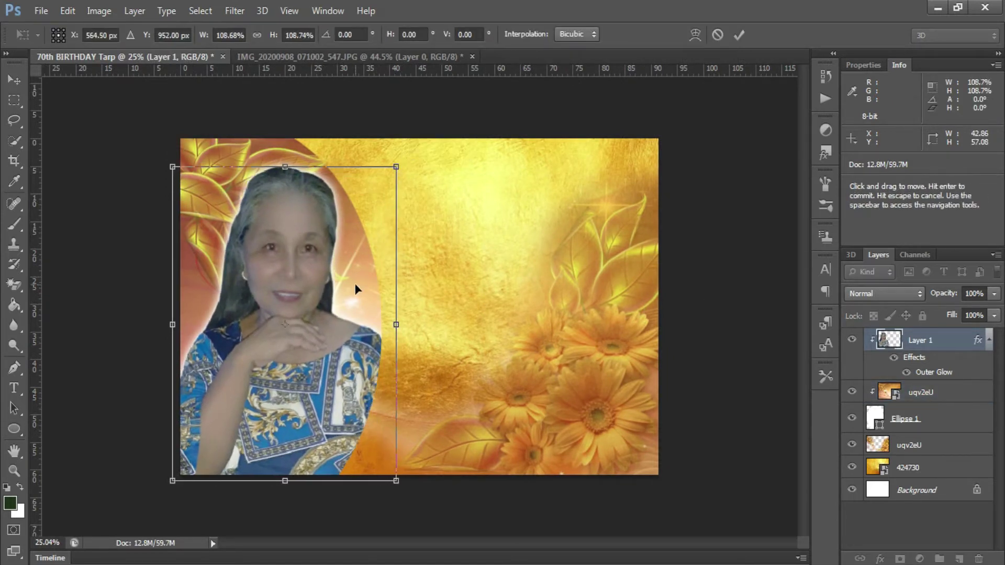
{"action": "left_click_drag", "start_coordinate": [360, 290], "coordinate": [356, 289]}
{"action": "key", "text": "Return"}
- Give Ellipse 1 a 29 px blue (#166fb0) stroke through Blending Options
{"action": "left_click", "coordinate": [920, 423]}
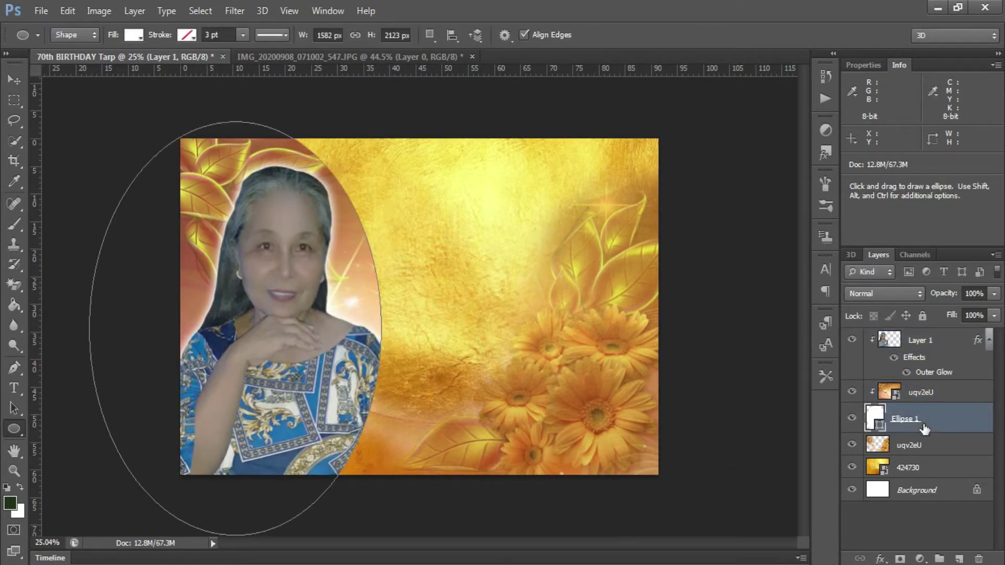
{"action": "right_click", "coordinate": [920, 423]}
{"action": "left_click", "coordinate": [675, 85]}
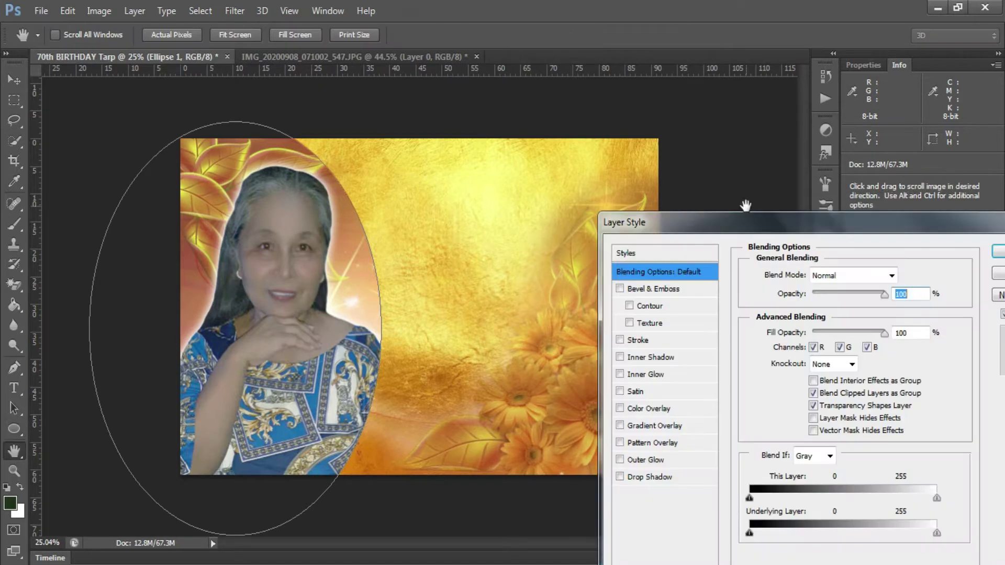
{"action": "left_click", "coordinate": [638, 340]}
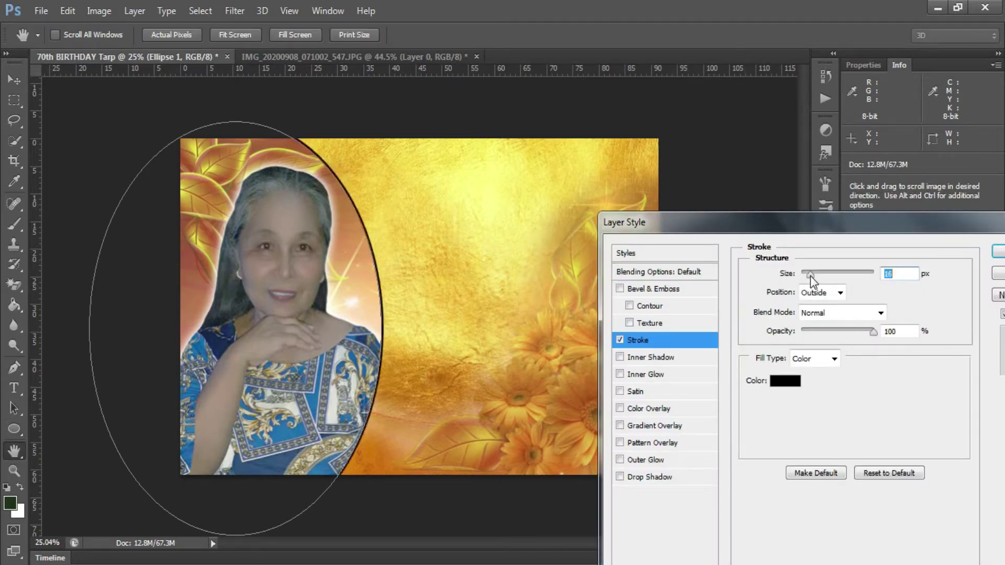
{"action": "left_click_drag", "start_coordinate": [811, 276], "coordinate": [815, 278]}
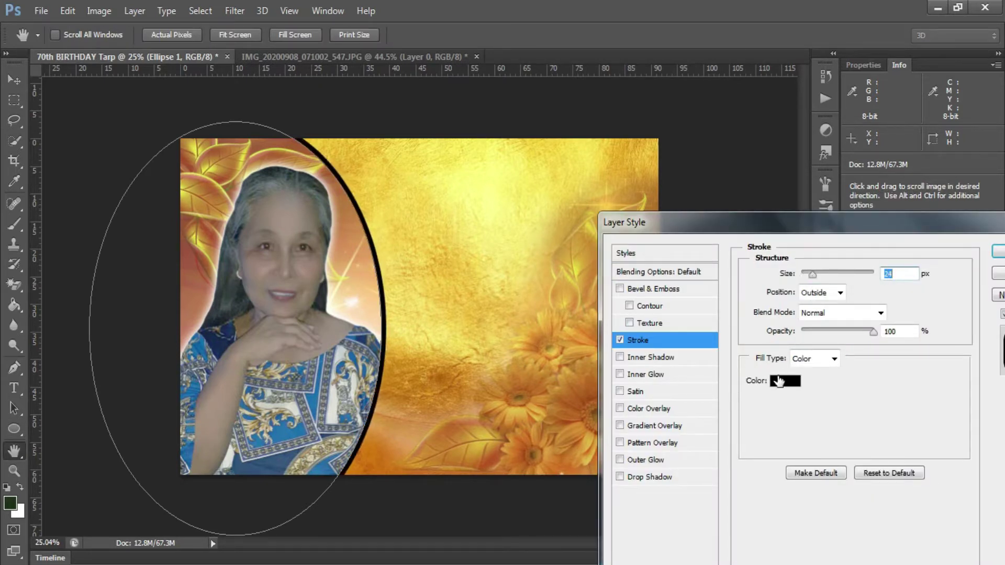
{"action": "left_click", "coordinate": [786, 381]}
{"action": "left_click", "coordinate": [988, 142]}
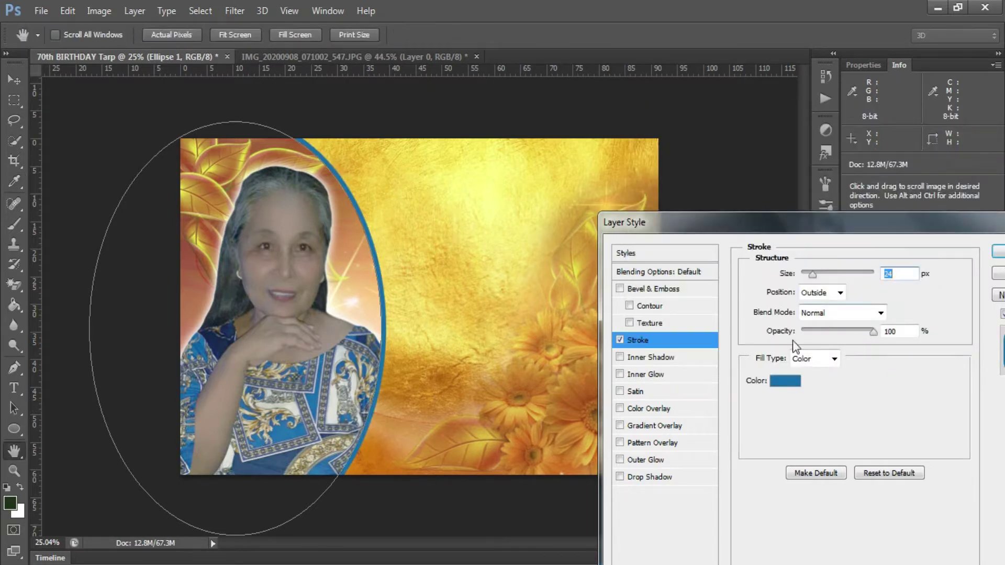
{"action": "left_click", "coordinate": [996, 251]}
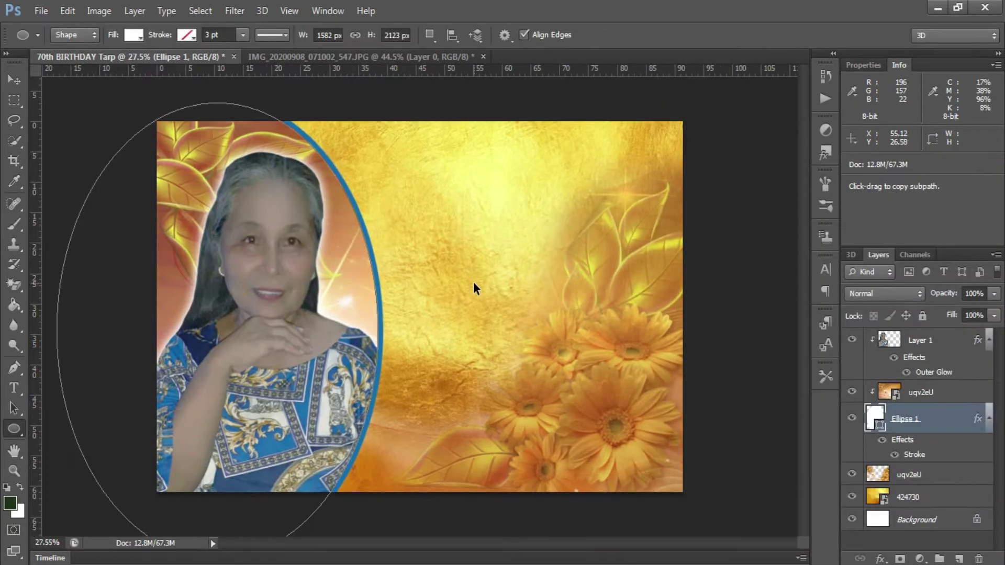
- Add a trial 'Happy' text layer, then delete it
{"action": "scroll", "coordinate": [417, 311], "scroll_direction": "up", "scroll_amount": 1}
{"action": "key", "text": "t"}
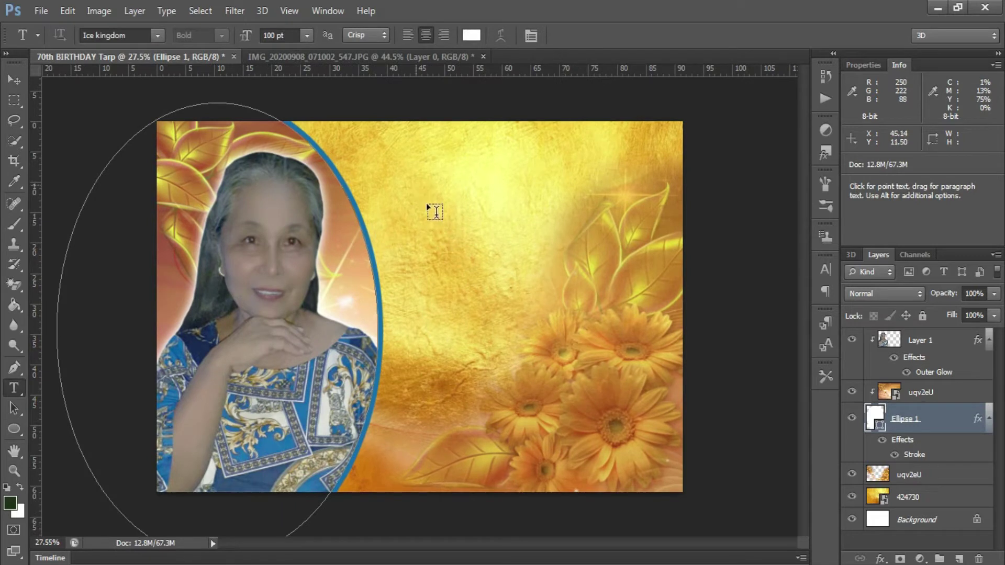
{"action": "left_click", "coordinate": [436, 212]}
{"action": "type", "text": "Happy"}
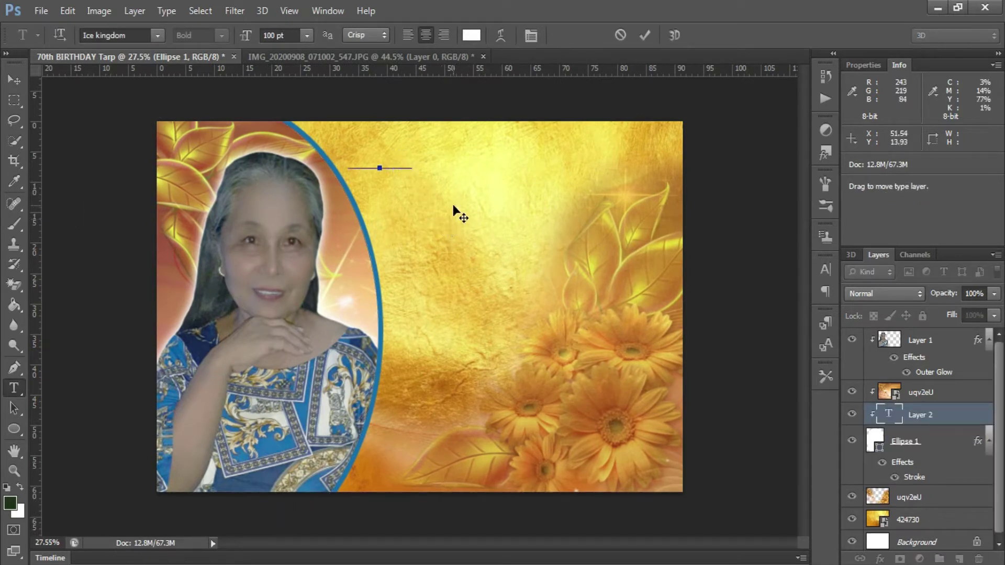
{"action": "key", "text": "ctrl+Return"}
{"action": "key", "text": "Delete"}
{"action": "left_click", "coordinate": [927, 479]}
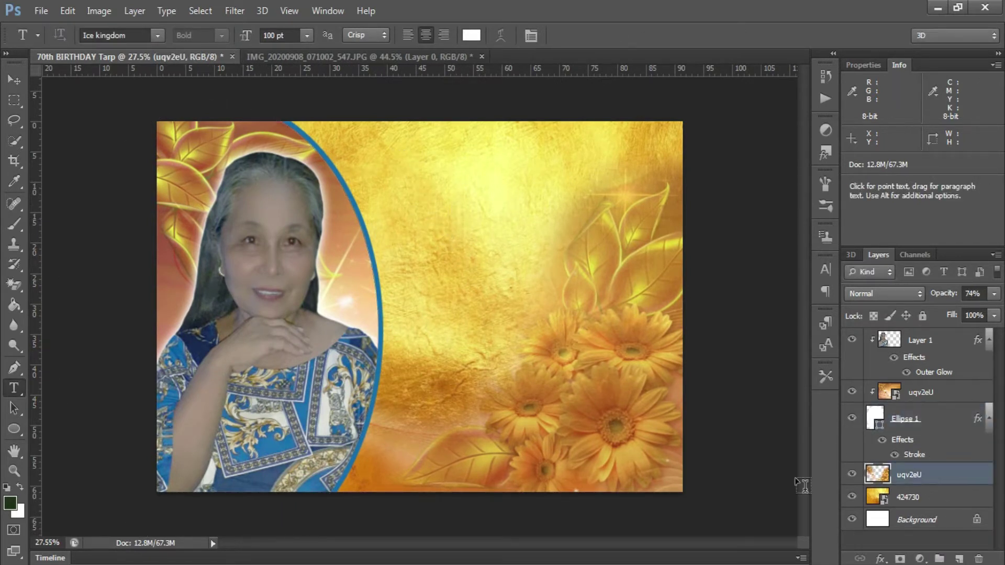
- Create a white HAPPY title in Ice kingdom, enlarged and centred near the top
{"action": "left_click", "coordinate": [407, 229]}
{"action": "type", "text": "HAPPY"}
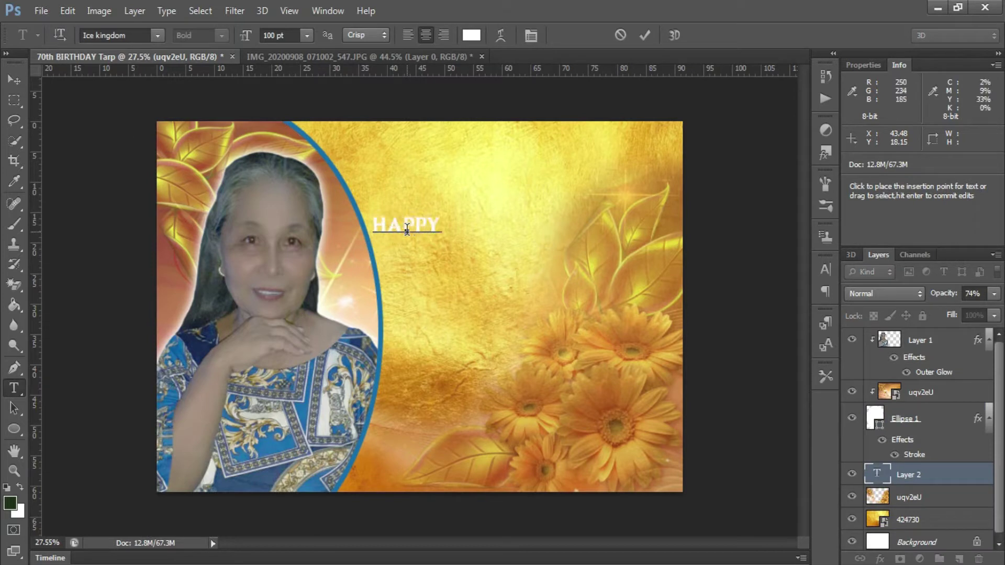
{"action": "key", "text": "ctrl+a"}
{"action": "left_click", "coordinate": [157, 35]}
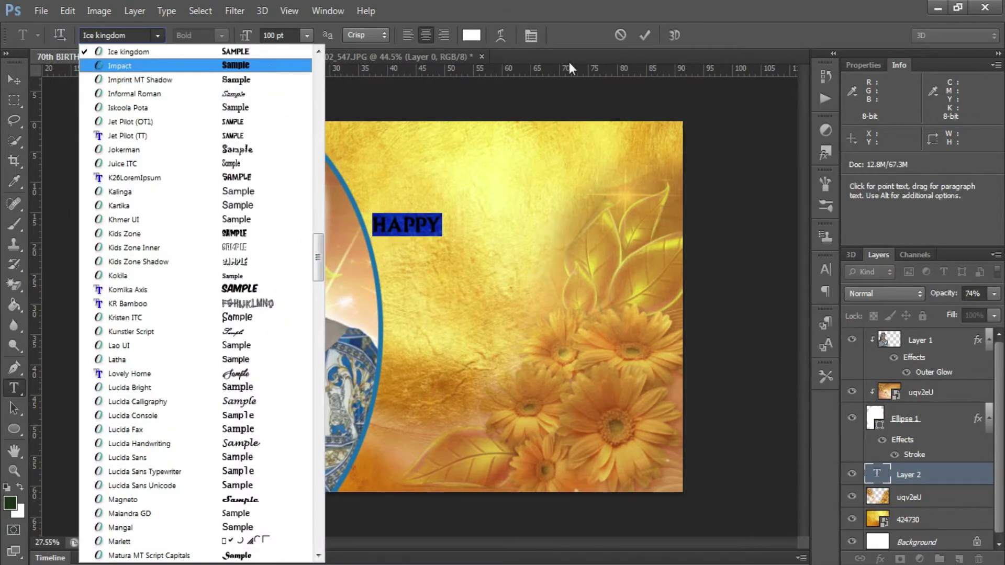
{"action": "left_click", "coordinate": [468, 223]}
{"action": "key", "text": "ctrl+Return"}
{"action": "key", "text": "ctrl+t"}
{"action": "mouse_move", "coordinate": [444, 213]}
{"action": "left_mouse_down"}
{"action": "mouse_move", "coordinate": [528, 180]}
{"action": "mouse_move", "coordinate": [487, 165]}
{"action": "left_mouse_up"}
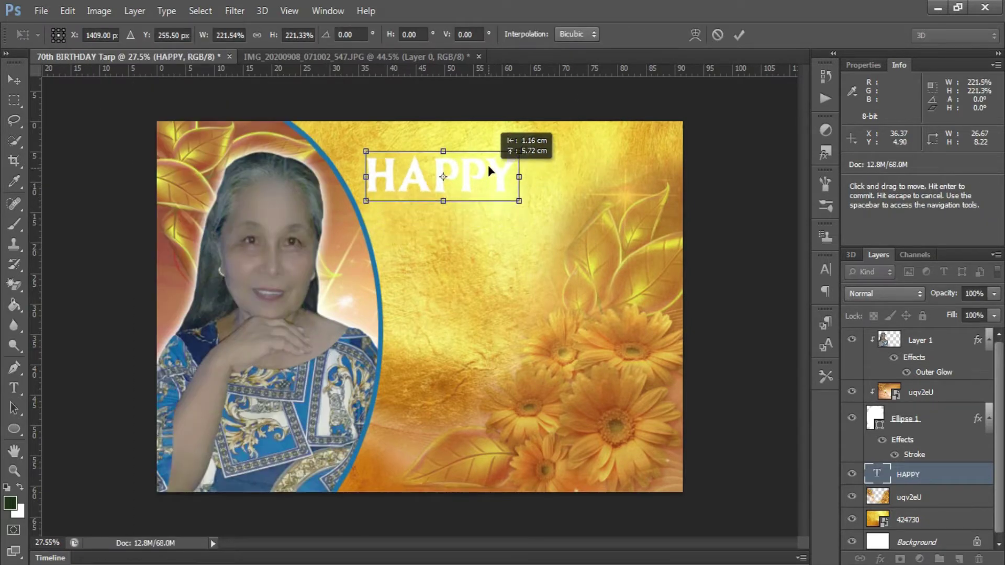
{"action": "key", "text": "Return"}
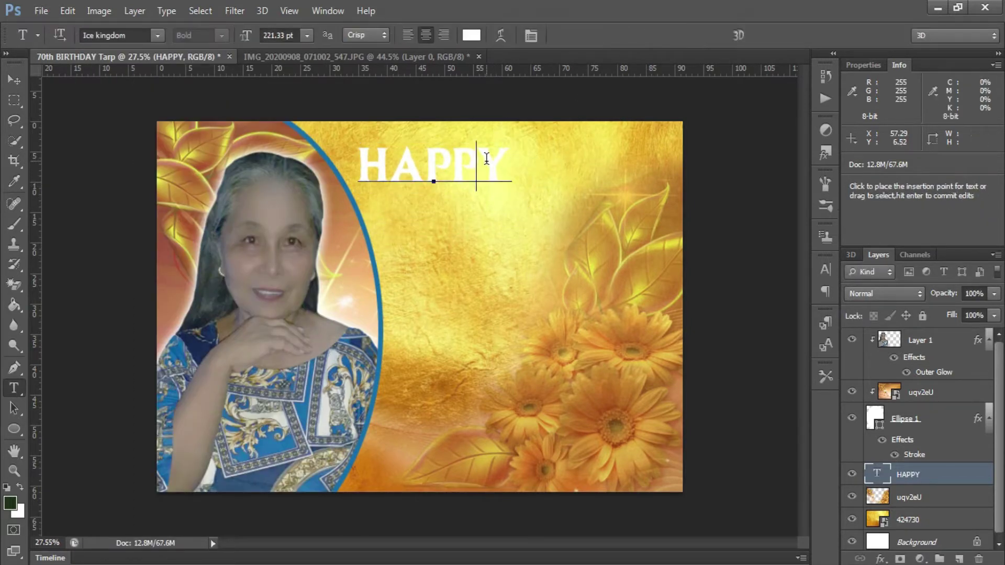
{"action": "right_click", "coordinate": [922, 474]}
- Give HAPPY a white stroke and a 14 px drop shadow
{"action": "left_click", "coordinate": [644, 85]}
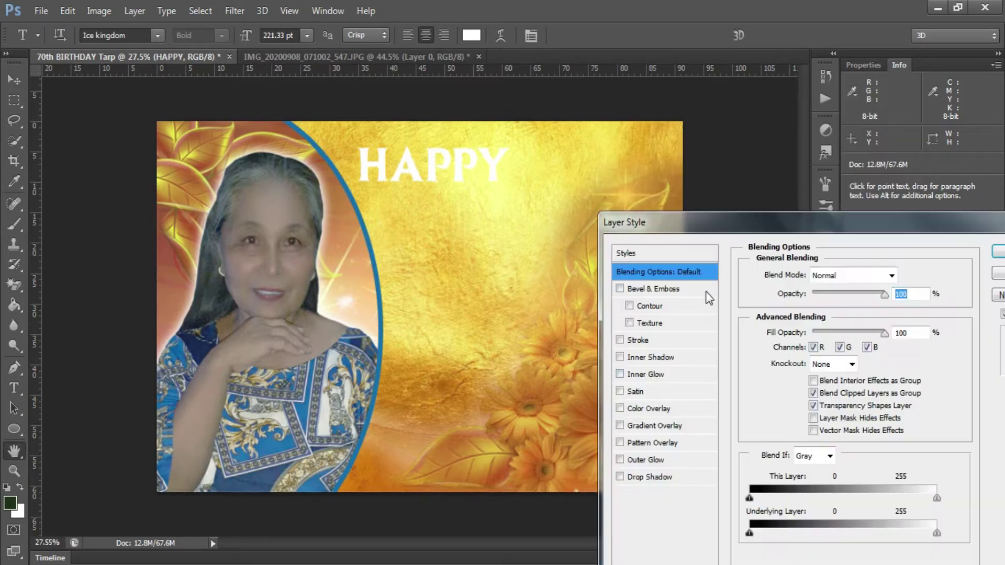
{"action": "left_click", "coordinate": [638, 341]}
{"action": "left_click", "coordinate": [786, 380]}
{"action": "left_click", "coordinate": [643, 153]}
{"action": "left_click", "coordinate": [987, 139]}
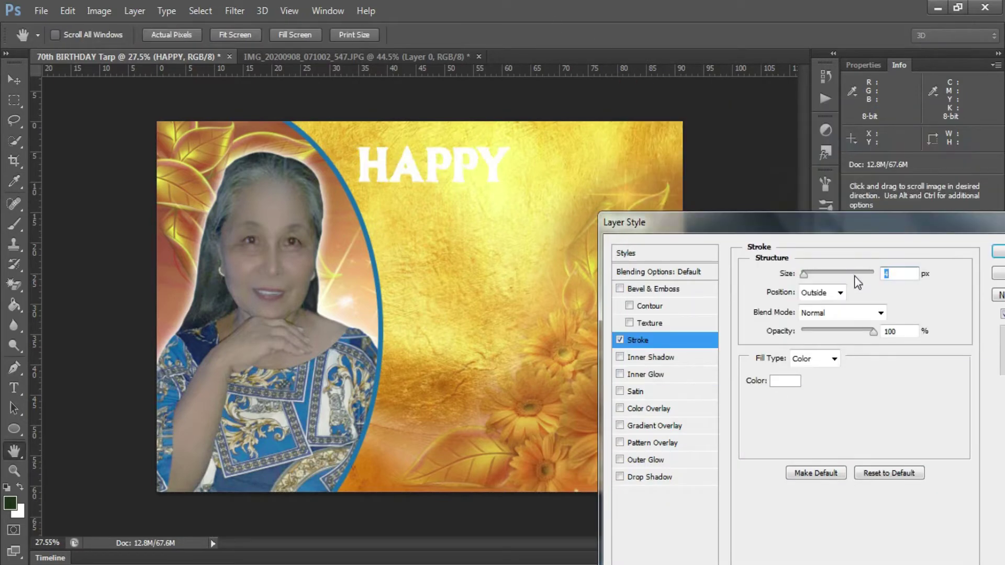
{"action": "left_click", "coordinate": [649, 477]}
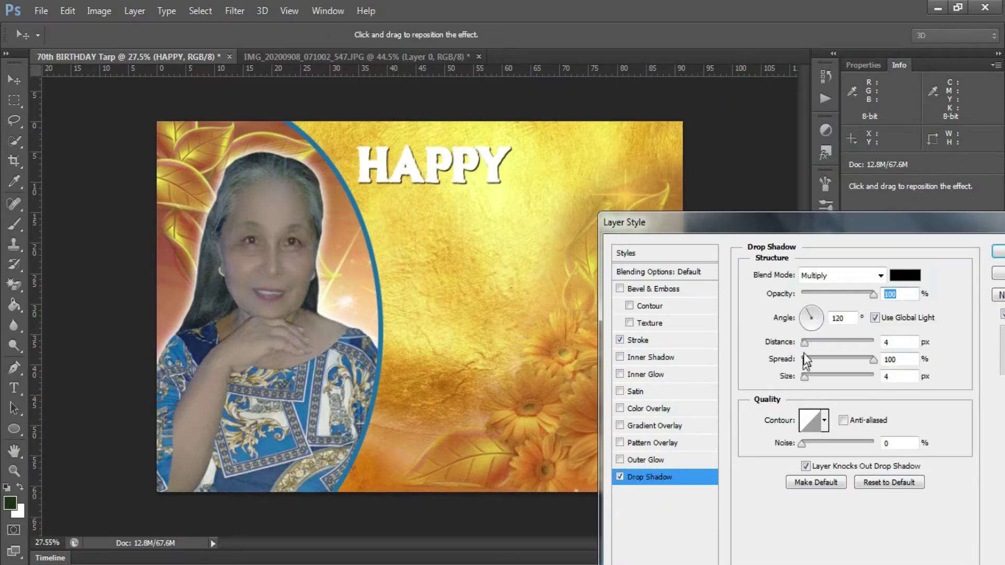
{"action": "left_click_drag", "start_coordinate": [805, 342], "coordinate": [812, 343]}
{"action": "left_click", "coordinate": [999, 254]}
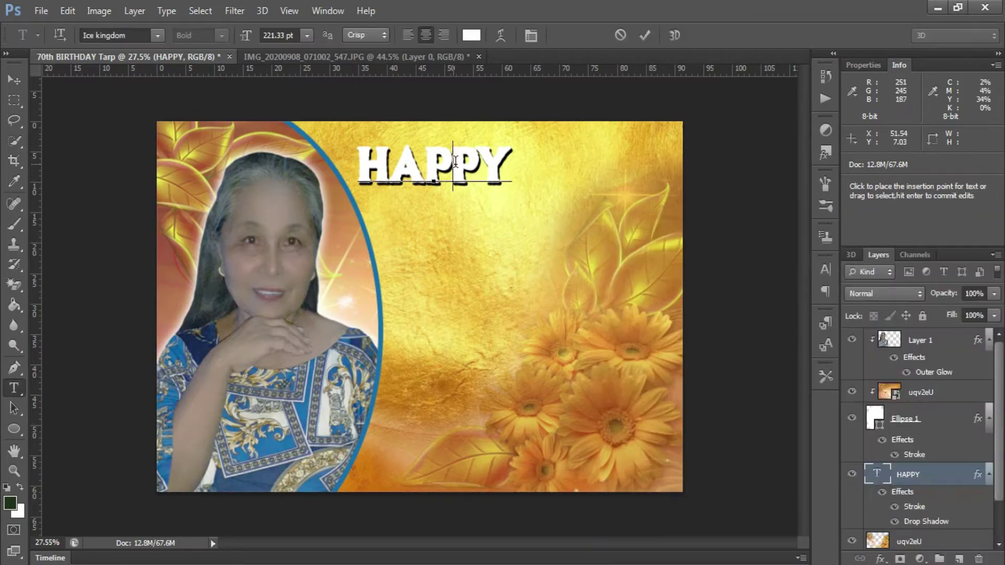
- Place the wp2558193 glitter image, clip it into HAPPY, then hide it
{"action": "left_click", "coordinate": [40, 11]}
{"action": "left_click", "coordinate": [79, 262]}
{"action": "double_click", "coordinate": [845, 143]}
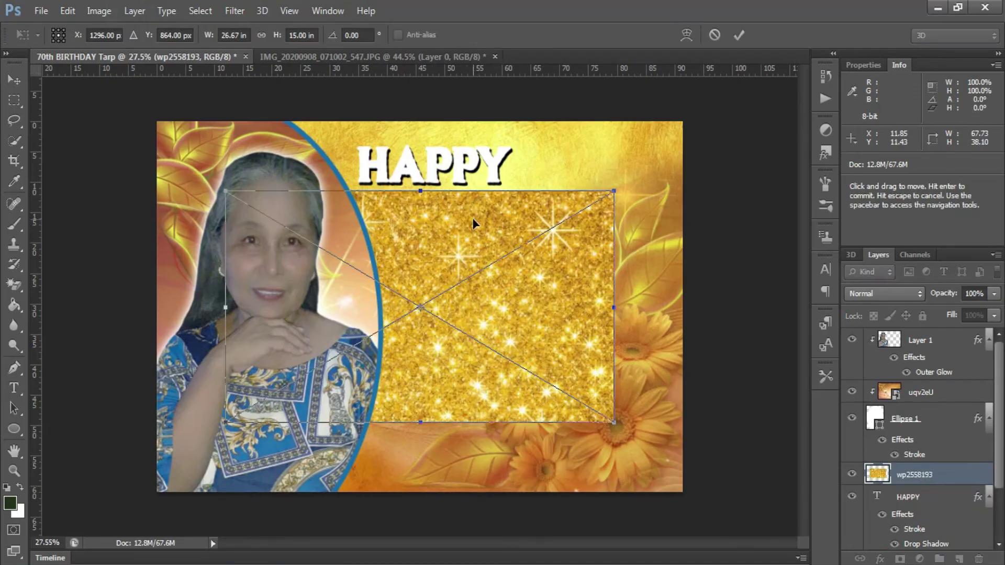
{"action": "left_click_drag", "start_coordinate": [471, 225], "coordinate": [466, 161]}
{"action": "key", "text": "Return"}
{"action": "key", "text": "ctrl+alt+g"}
{"action": "scroll", "coordinate": [466, 161], "scroll_direction": "up", "scroll_amount": 3}
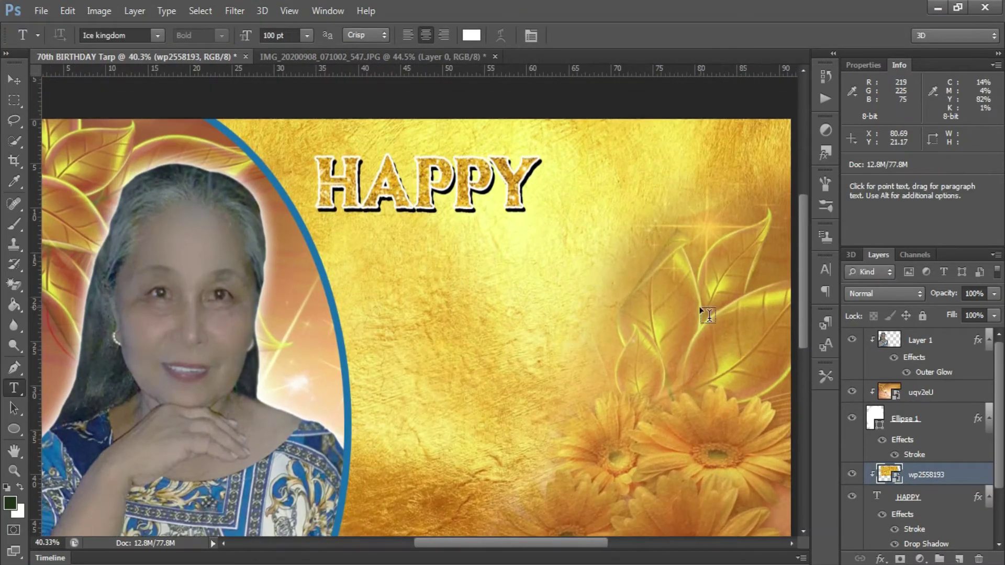
{"action": "left_click", "coordinate": [852, 474]}
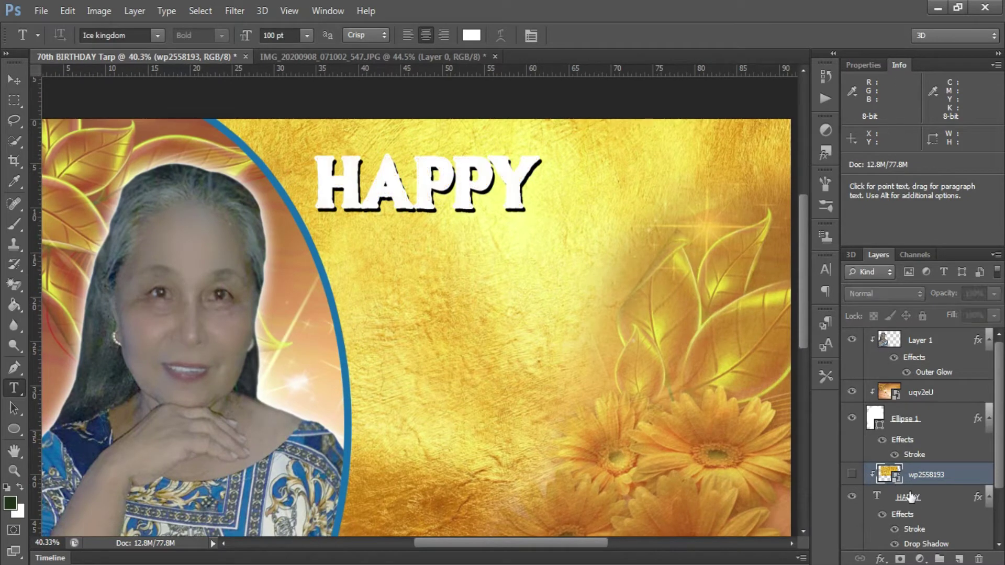
- Recolour the HAPPY text with the blue sampled from the oval border
{"action": "double_click", "coordinate": [877, 496]}
{"action": "left_click", "coordinate": [471, 35]}
{"action": "left_click", "coordinate": [261, 466]}
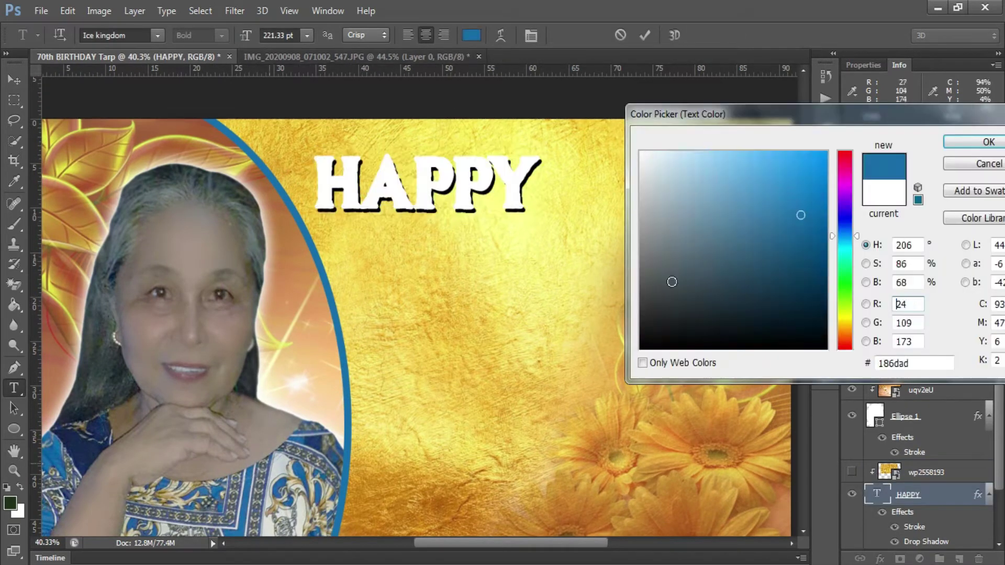
{"action": "left_click", "coordinate": [988, 142]}
{"action": "left_click", "coordinate": [645, 35]}
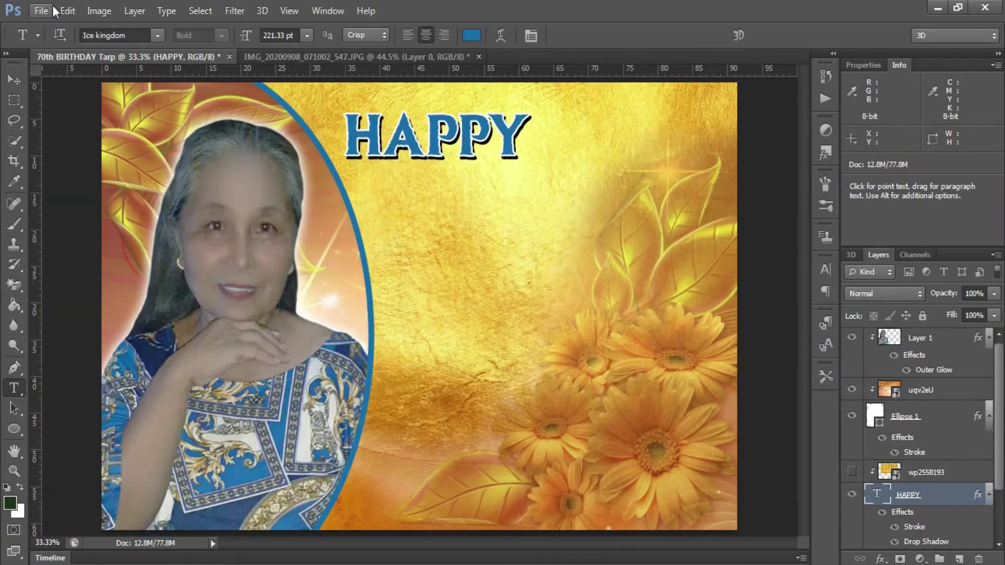
{"action": "left_click", "coordinate": [41, 11]}
- Place the gold rose image, erase its white background, and clip it into HAPPY
{"action": "left_click", "coordinate": [79, 265]}
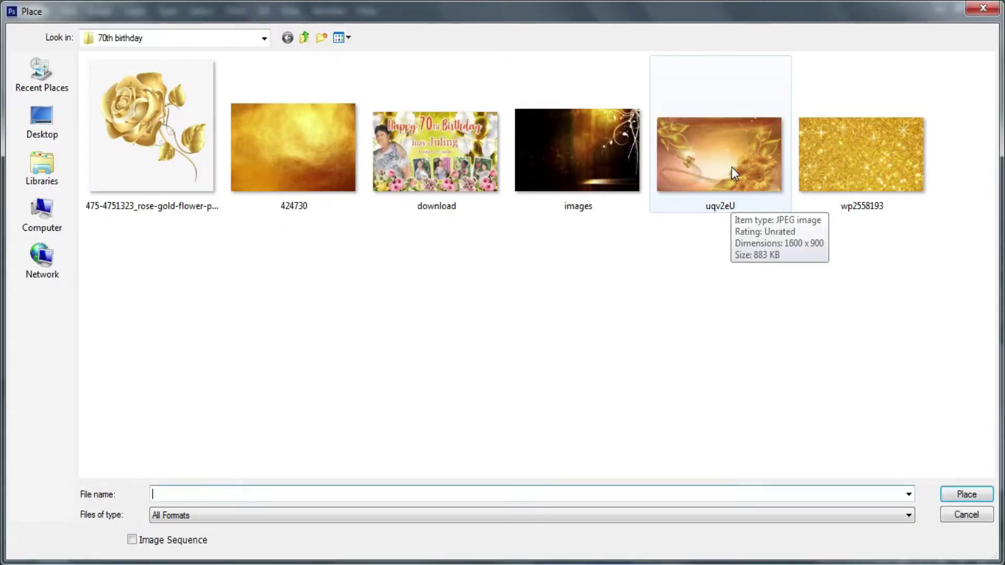
{"action": "double_click", "coordinate": [175, 132]}
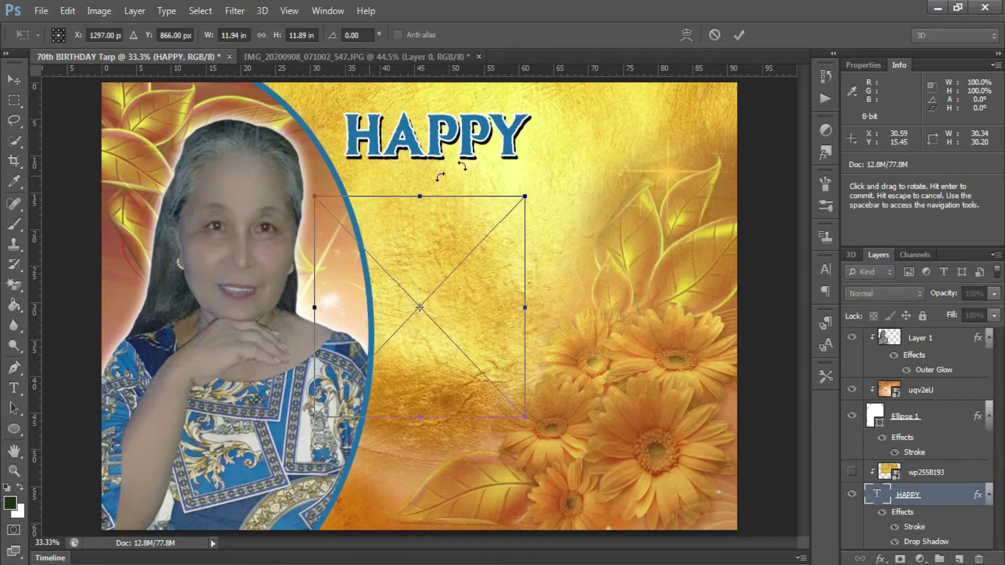
{"action": "key", "text": "Return"}
{"action": "key", "text": "e"}
{"action": "left_click", "coordinate": [432, 233]}
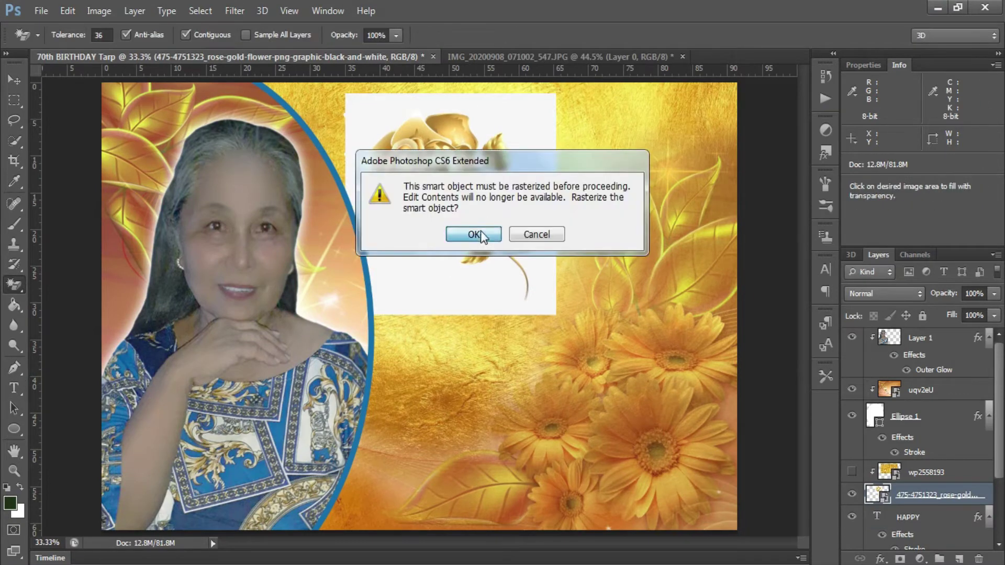
{"action": "left_click", "coordinate": [477, 233]}
{"action": "key", "text": "v"}
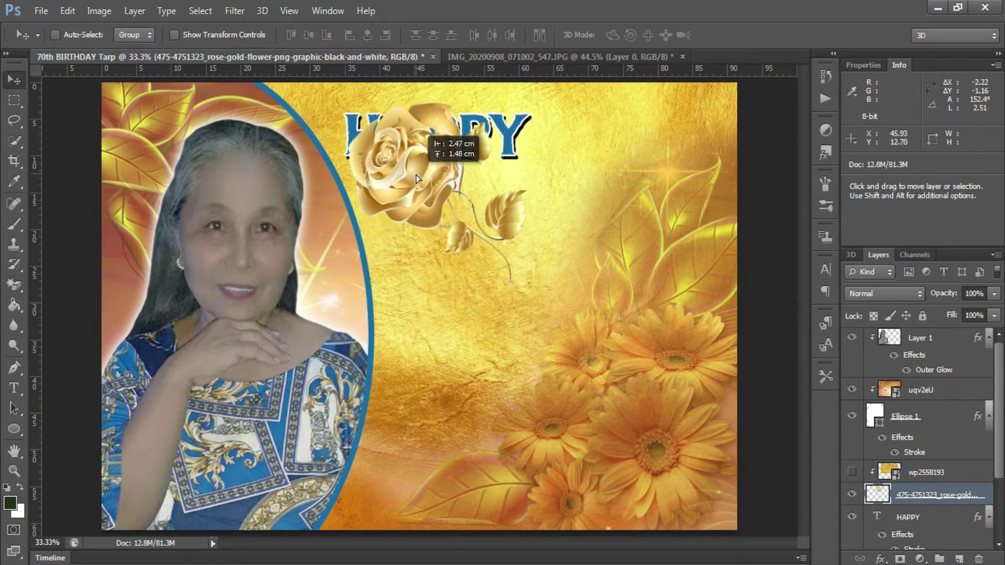
{"action": "left_click_drag", "start_coordinate": [454, 195], "coordinate": [409, 171]}
{"action": "key", "text": "ctrl+alt+g"}
- Recolour HAPPY to brighter blue #1182d4 and delete the unused glitter layer
{"action": "scroll", "coordinate": [498, 212], "scroll_direction": "up", "scroll_amount": 1}
{"action": "scroll", "coordinate": [898, 487], "scroll_direction": "down", "scroll_amount": 2}
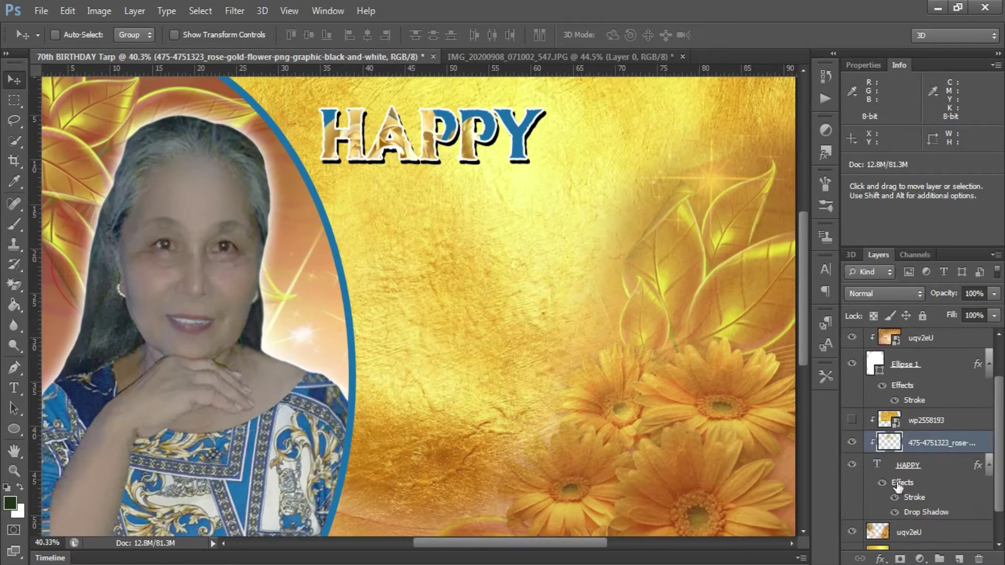
{"action": "double_click", "coordinate": [878, 465]}
{"action": "left_click", "coordinate": [472, 35]}
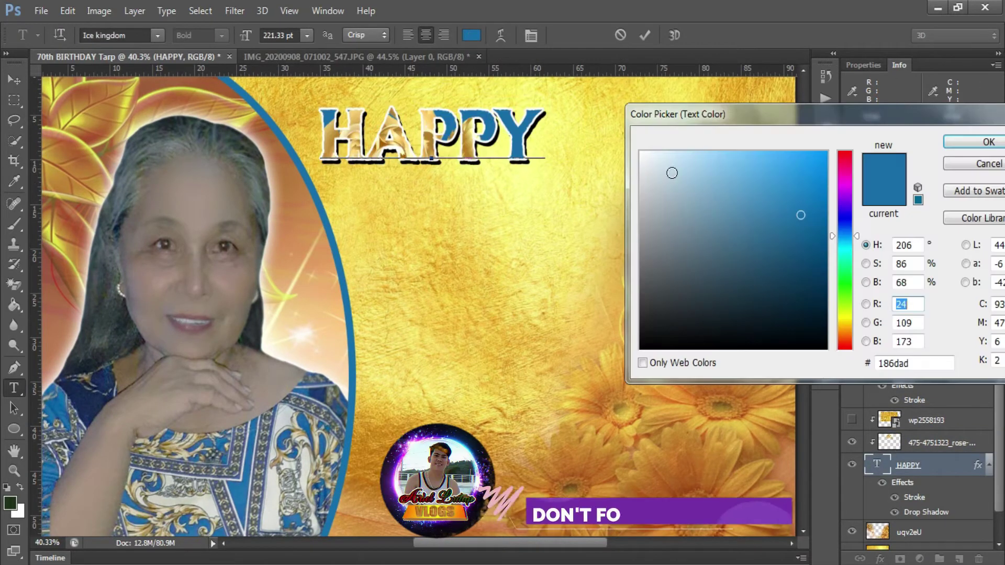
{"action": "left_click", "coordinate": [826, 346]}
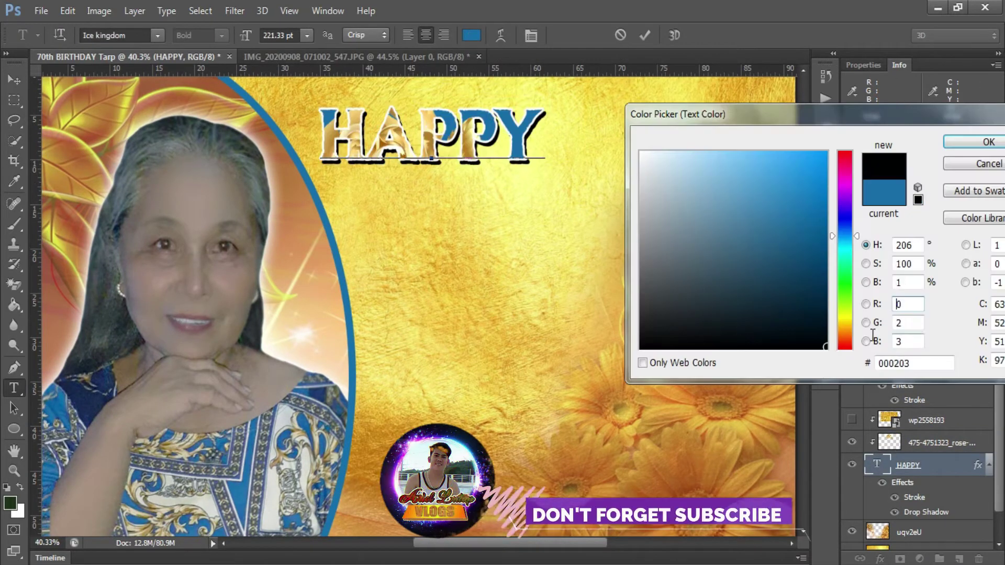
{"action": "left_click", "coordinate": [341, 295]}
{"action": "left_click", "coordinate": [811, 185]}
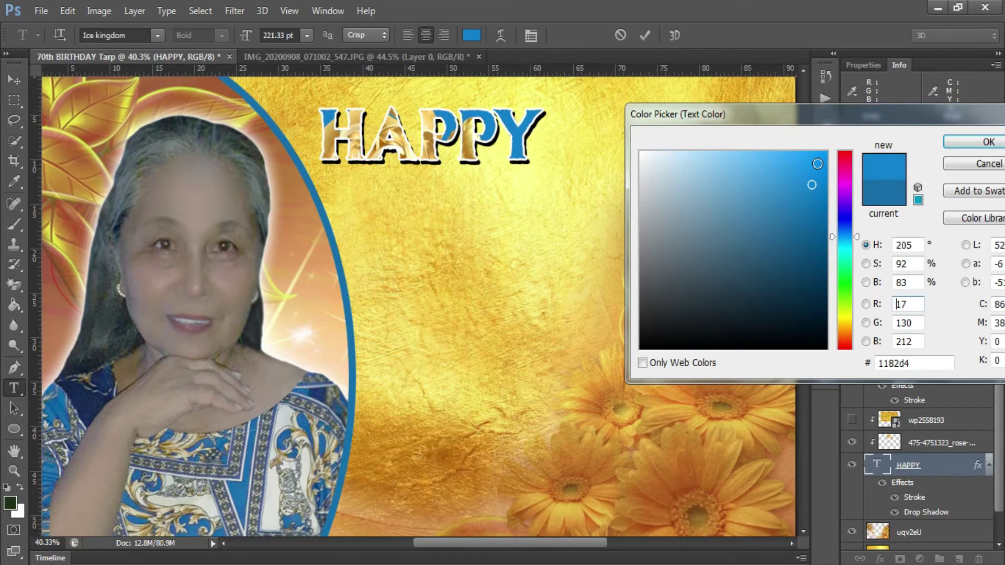
{"action": "key", "text": "Return"}
{"action": "left_click", "coordinate": [645, 35]}
{"action": "left_click", "coordinate": [943, 424]}
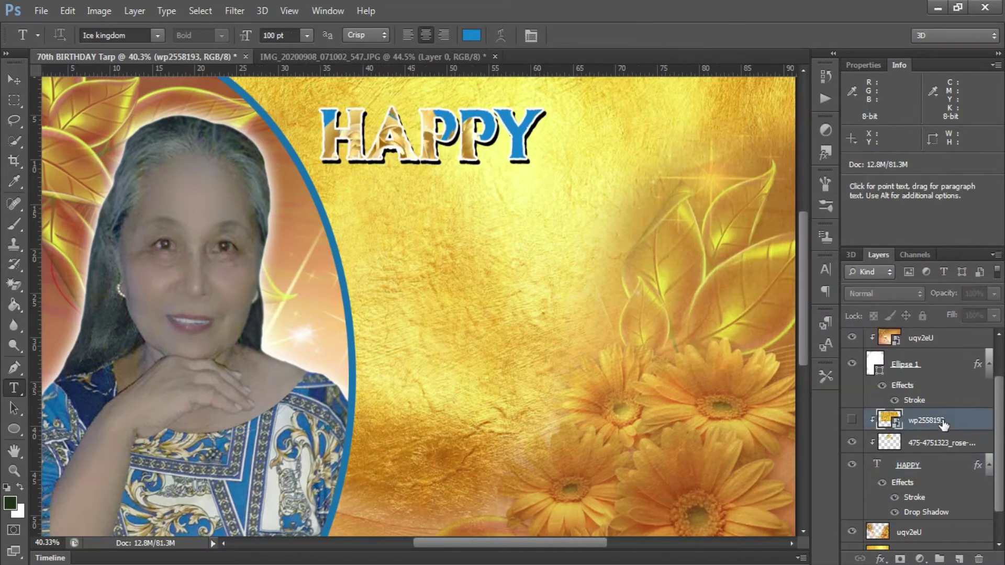
{"action": "key", "text": "Delete"}
- Duplicate HAPPY with its rose texture and retype the copy as BIRTDAY
{"action": "left_click", "coordinate": [932, 442], "text": "shift"}
{"action": "key", "text": "b"}
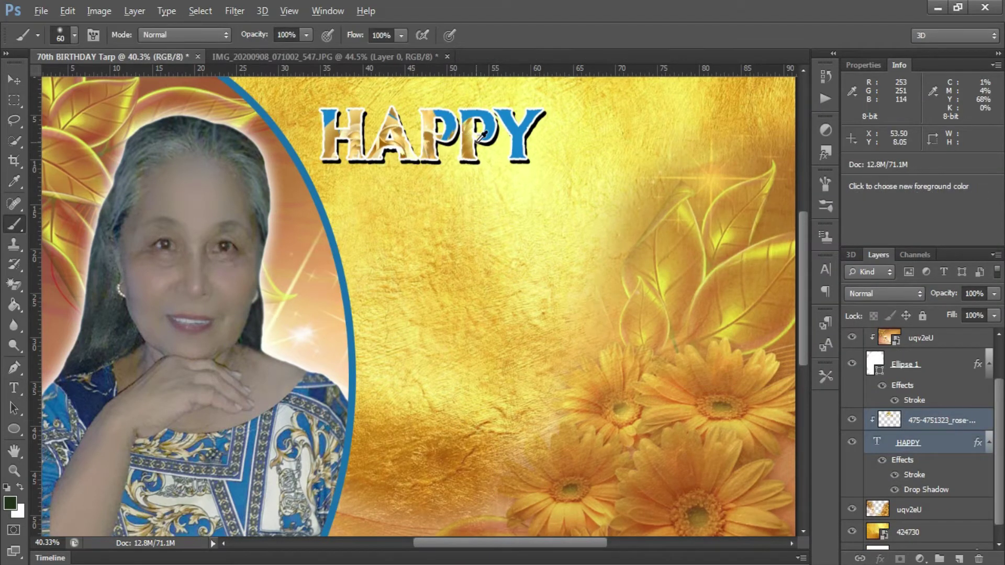
{"action": "left_click_drag", "start_coordinate": [417, 147], "coordinate": [571, 260]}
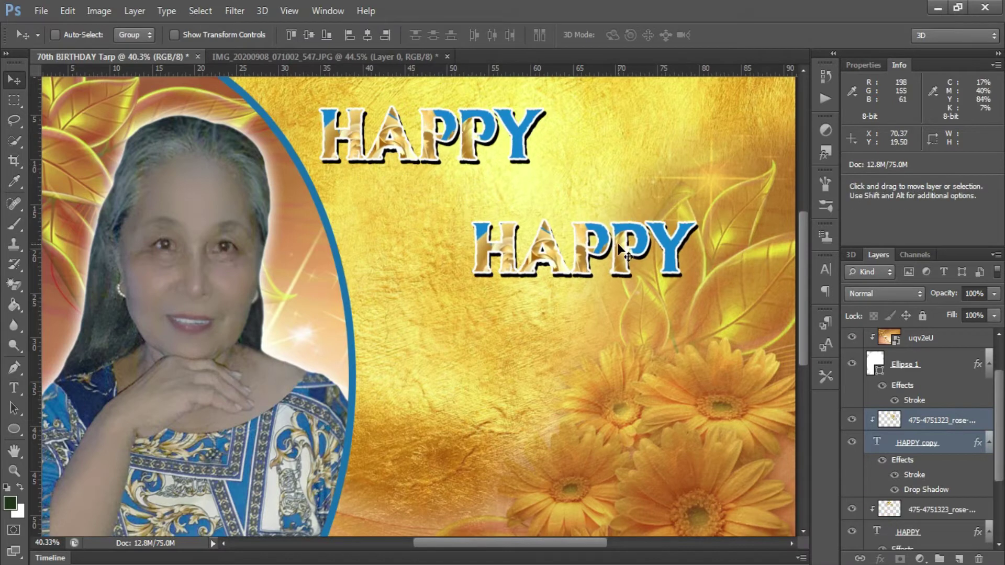
{"action": "key", "text": "t"}
{"action": "double_click", "coordinate": [568, 252]}
{"action": "type", "text": "BI"}
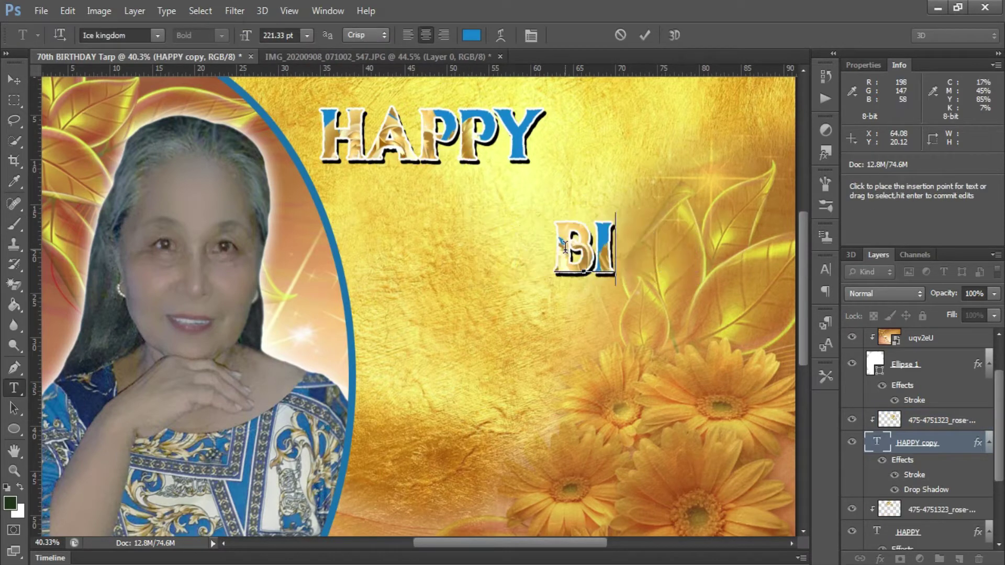
{"action": "type", "text": "RTDAY"}
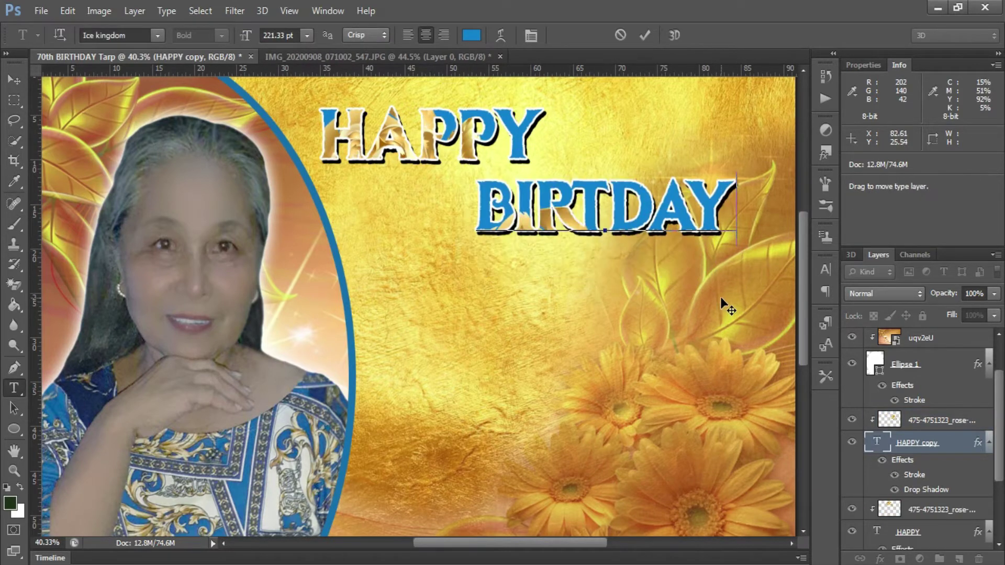
{"action": "left_click", "coordinate": [646, 35]}
- Position BIRTDAY under HAPPY and shift its clipped rose texture to fit
{"action": "key", "text": "ctrl+0"}
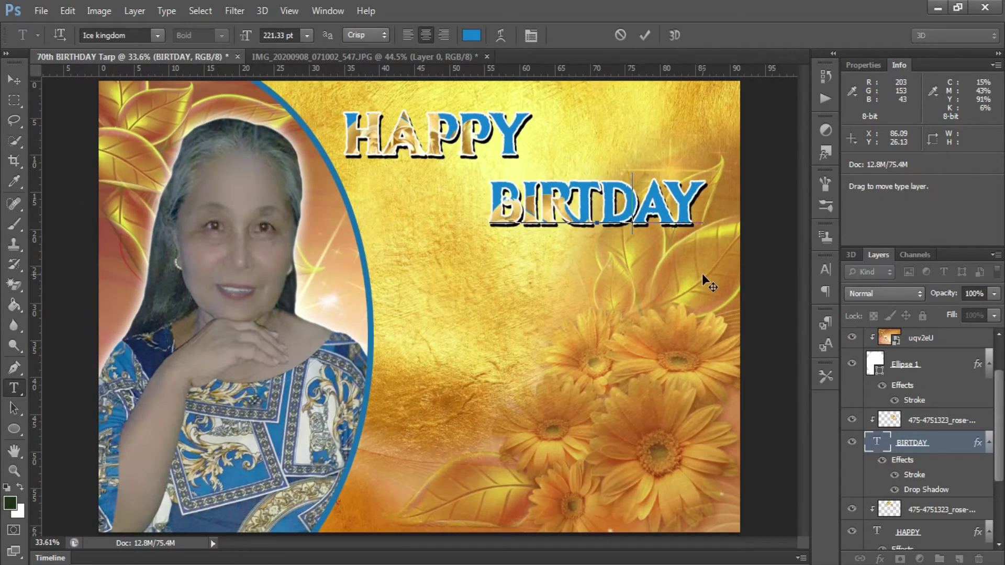
{"action": "left_click_drag", "start_coordinate": [692, 270], "coordinate": [671, 262]}
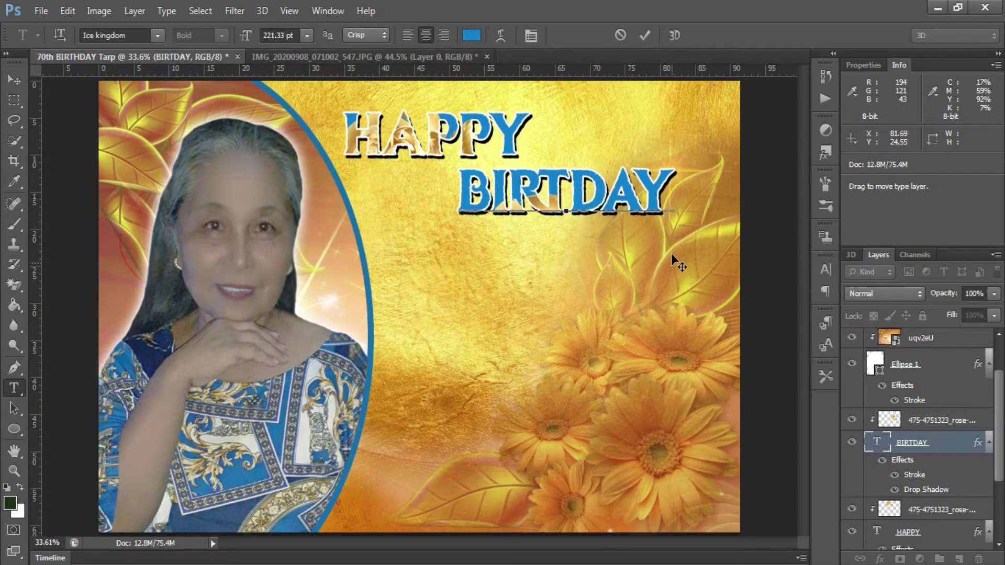
{"action": "left_click", "coordinate": [645, 35]}
{"action": "left_click", "coordinate": [919, 420]}
{"action": "key", "text": "v"}
{"action": "left_click_drag", "start_coordinate": [601, 254], "coordinate": [655, 204]}
- Add a large Impact '70' beside HAPPY
{"action": "key", "text": "t"}
{"action": "left_click", "coordinate": [452, 319]}
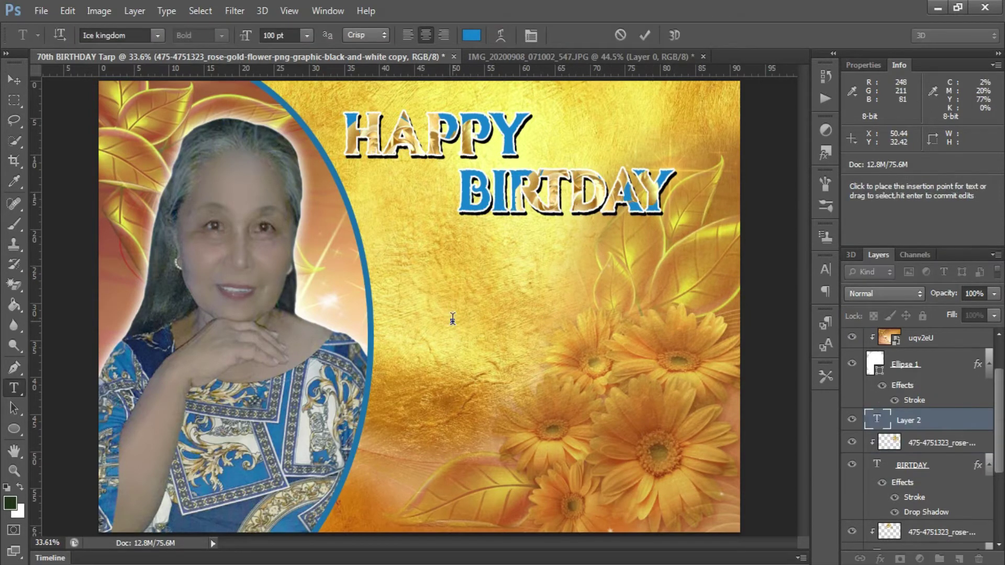
{"action": "double_click", "coordinate": [453, 314]}
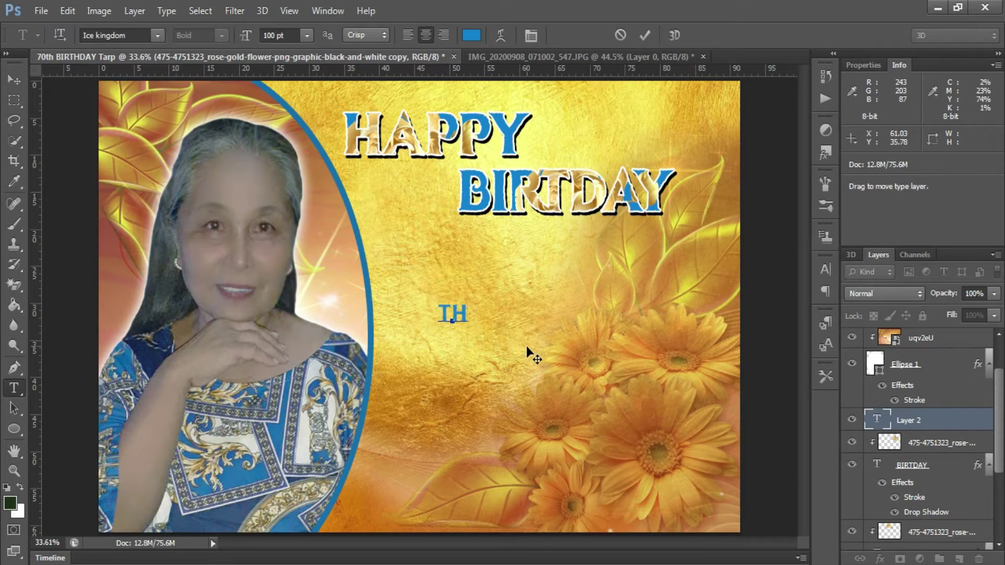
{"action": "type", "text": "70"}
{"action": "left_click", "coordinate": [157, 35]}
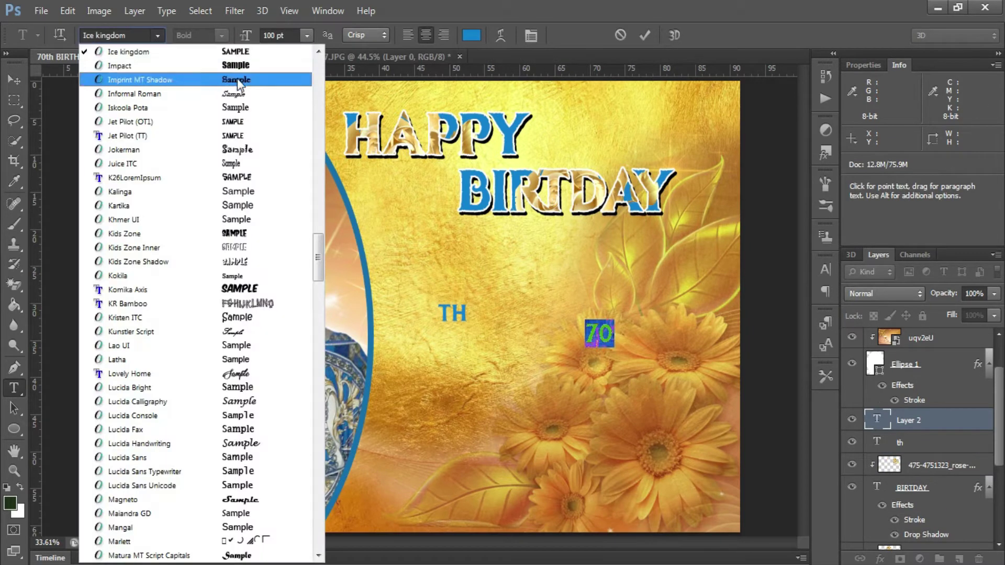
{"action": "left_click", "coordinate": [235, 65]}
{"action": "left_click", "coordinate": [645, 36]}
{"action": "key", "text": "ctrl+t"}
{"action": "left_click_drag", "start_coordinate": [613, 318], "coordinate": [681, 191]}
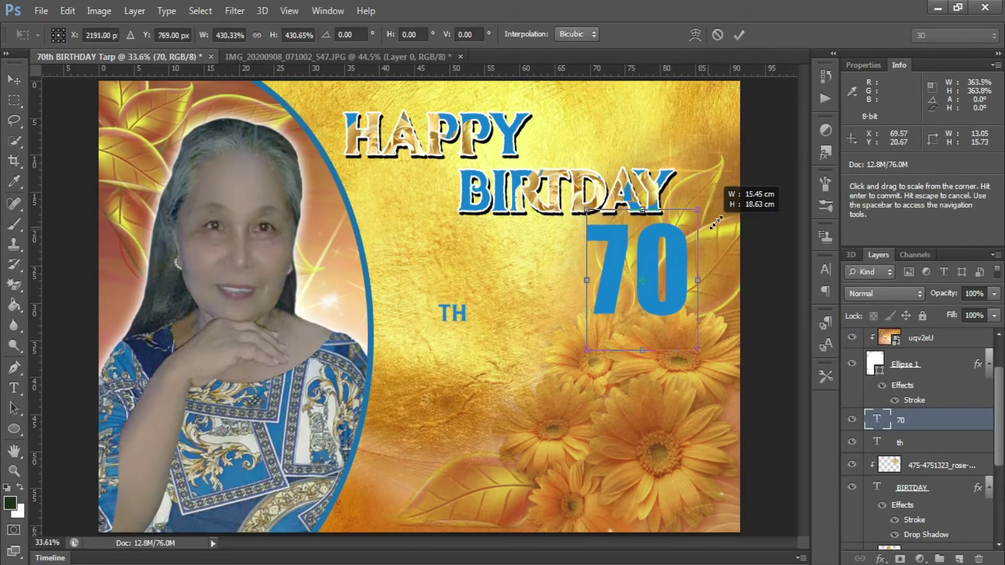
{"action": "left_click_drag", "start_coordinate": [660, 257], "coordinate": [617, 200]}
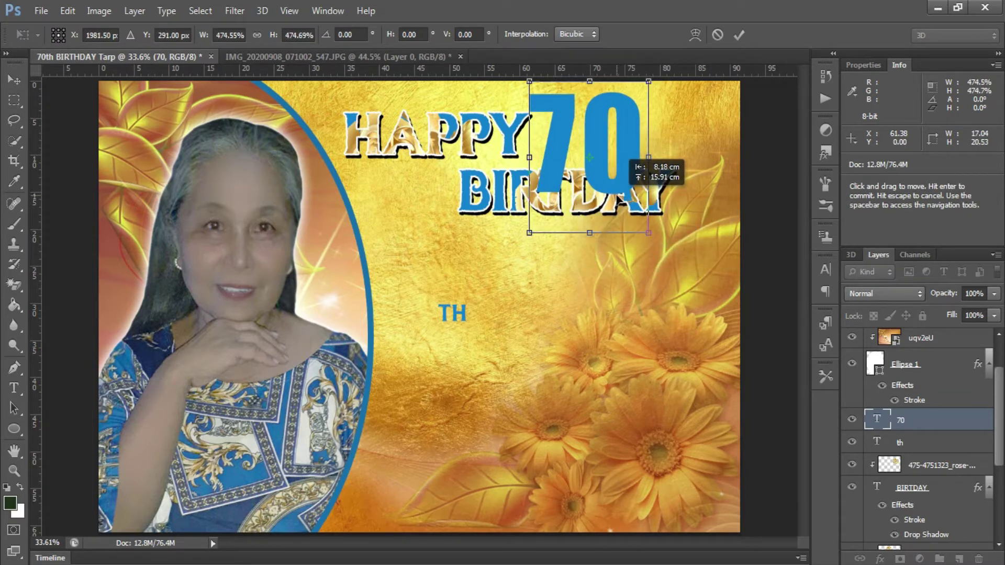
{"action": "key", "text": "Return"}
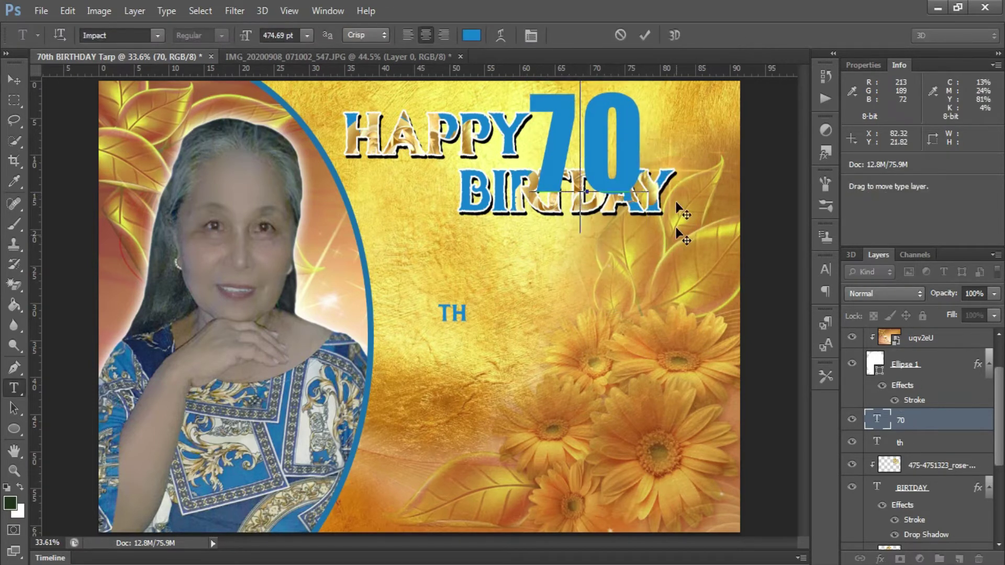
- Move BIRTDAY right and down beneath the 70, and nudge the 70 up
{"action": "left_click", "coordinate": [911, 488]}
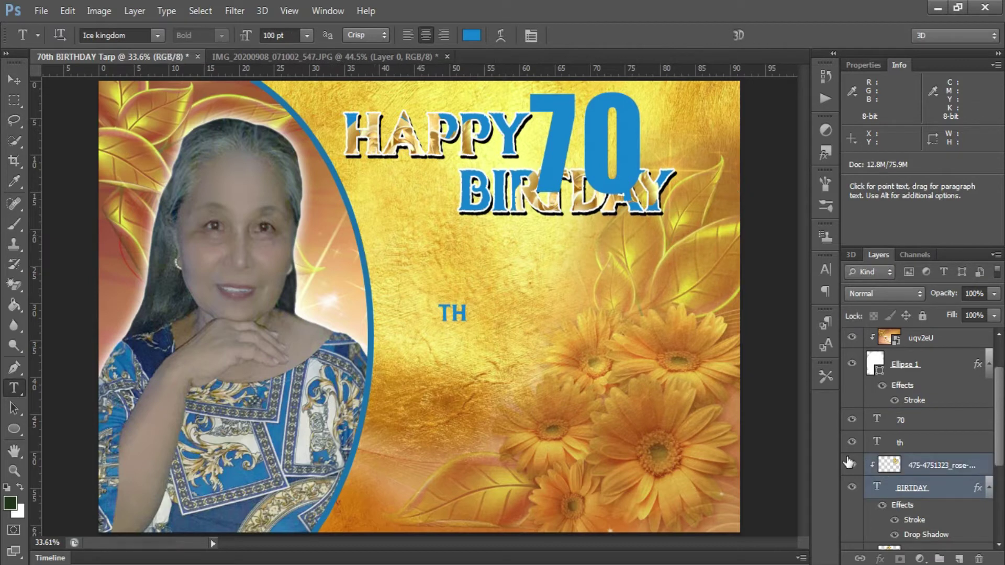
{"action": "key", "text": "v"}
{"action": "left_click_drag", "start_coordinate": [650, 211], "coordinate": [700, 242]}
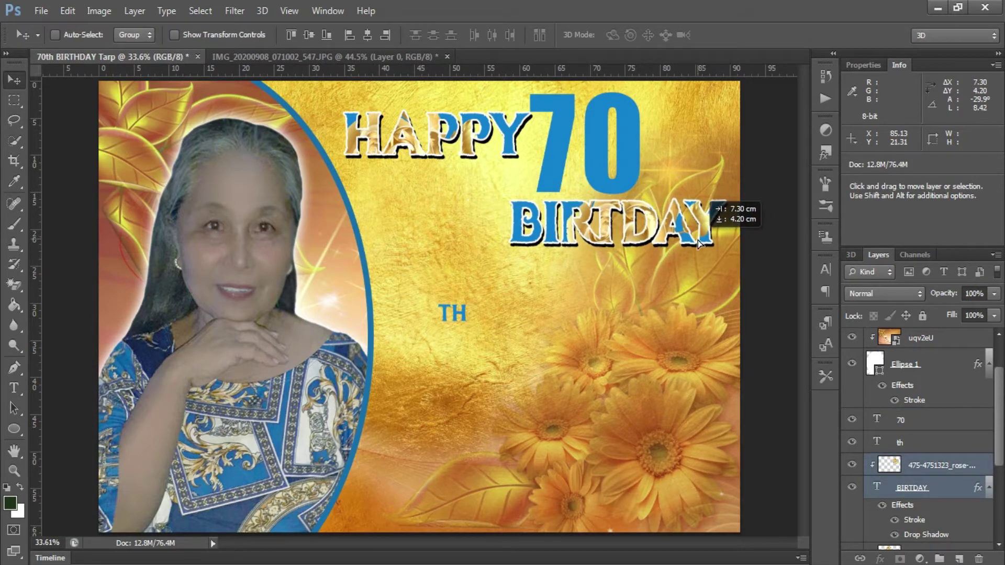
{"action": "left_click", "coordinate": [597, 173], "text": "ctrl"}
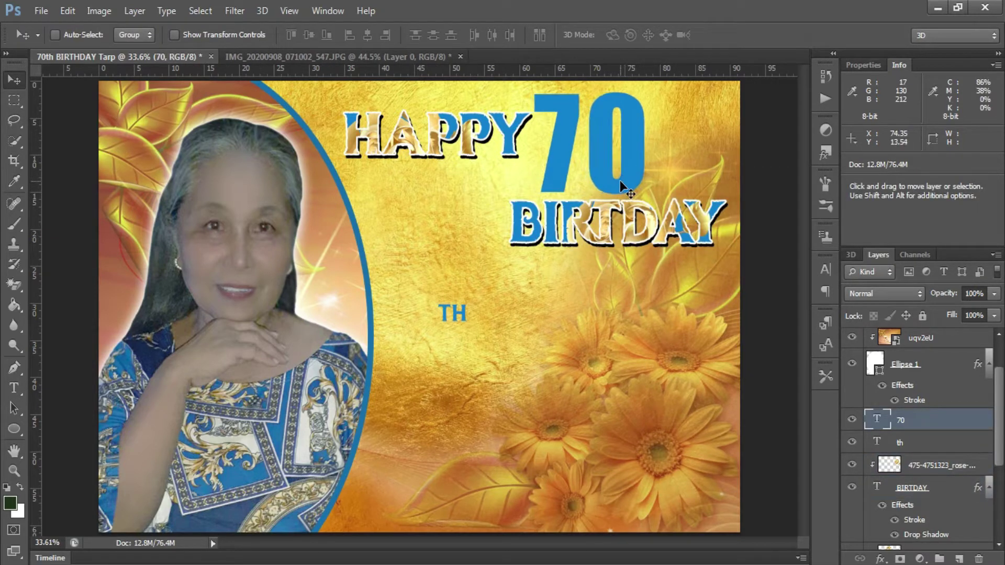
{"action": "left_click_drag", "start_coordinate": [623, 178], "coordinate": [614, 173]}
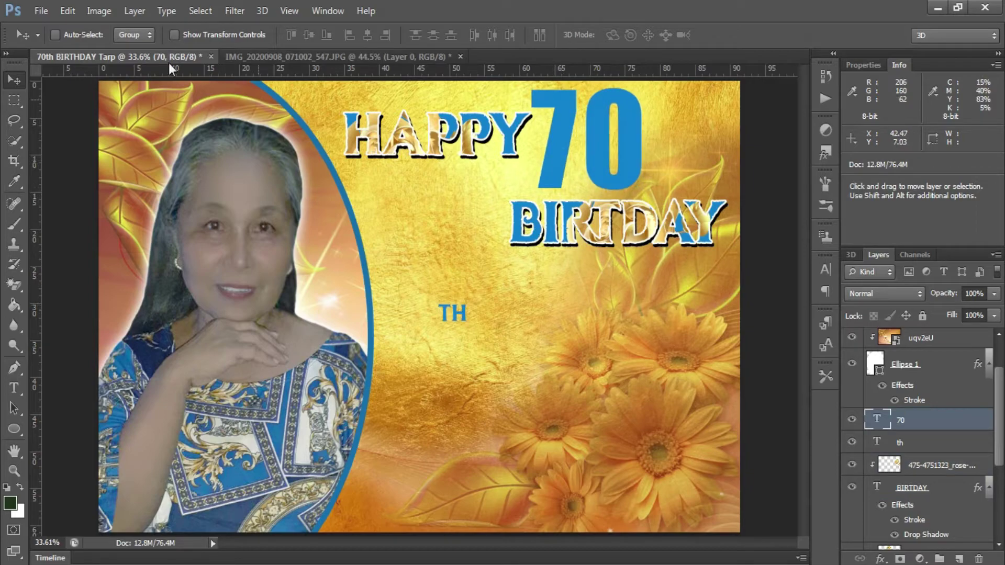
{"action": "left_click", "coordinate": [40, 10]}
- Place the glitter image over the 70 and clip it into the 70 text
{"action": "left_click", "coordinate": [55, 262]}
{"action": "double_click", "coordinate": [853, 164]}
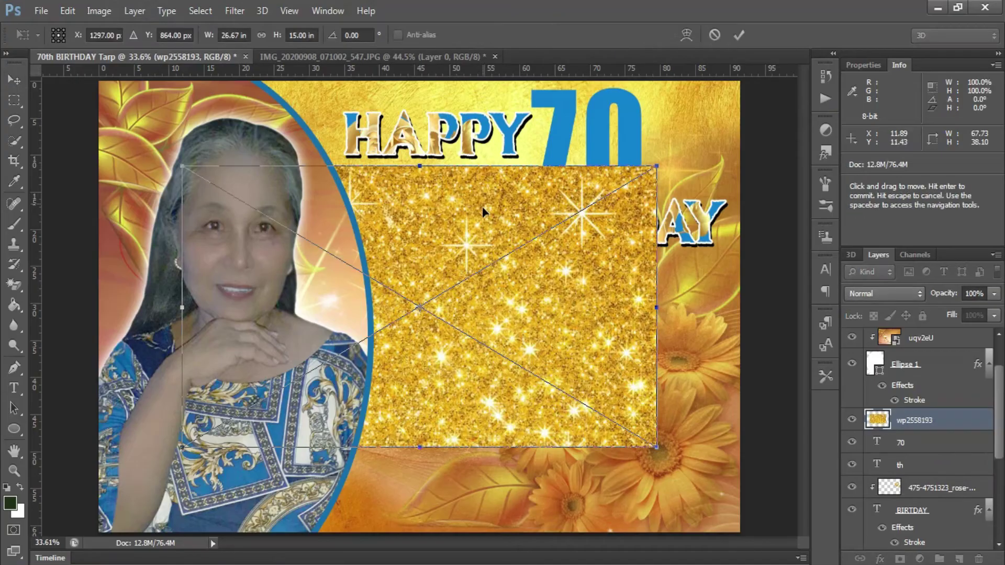
{"action": "left_click_drag", "start_coordinate": [482, 206], "coordinate": [501, 128]}
{"action": "key", "text": "Return"}
{"action": "key", "text": "ctrl+alt+g"}
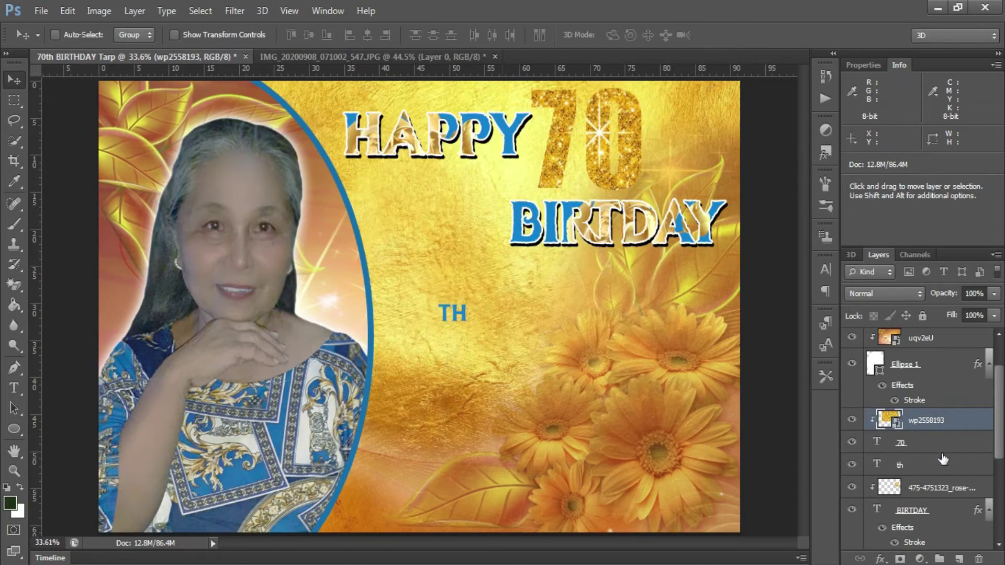
- Give the 70 an 8 px outline and add a drop shadow with lighter opacity
{"action": "right_click", "coordinate": [937, 445]}
{"action": "left_click", "coordinate": [680, 20]}
{"action": "left_click", "coordinate": [638, 340]}
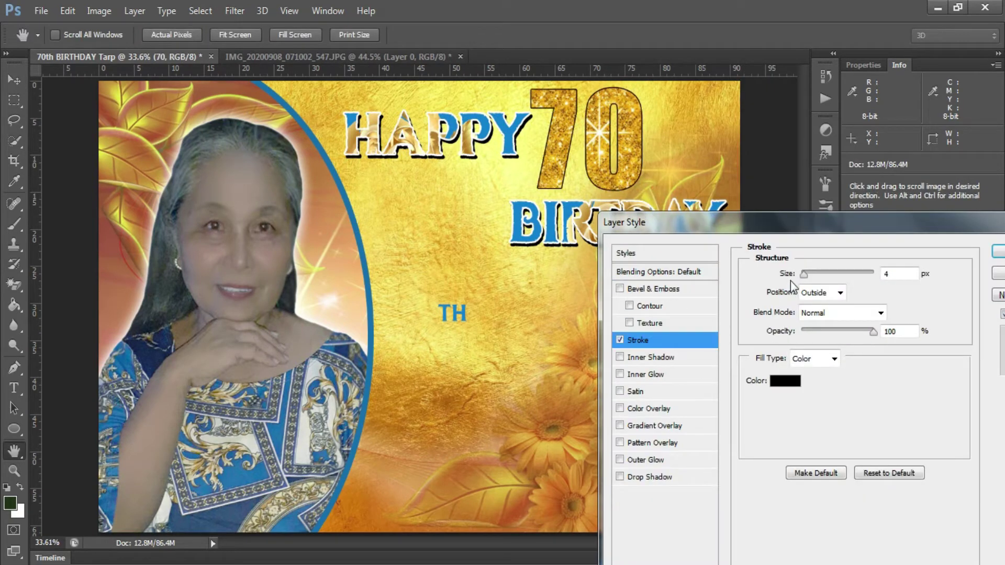
{"action": "left_click_drag", "start_coordinate": [804, 274], "coordinate": [807, 275]}
{"action": "left_click", "coordinate": [669, 479]}
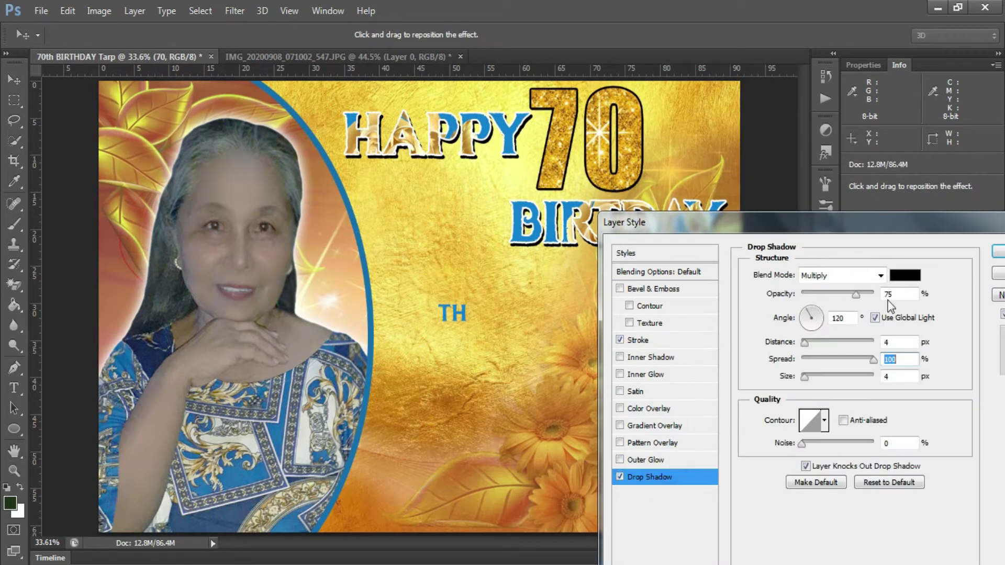
{"action": "left_click_drag", "start_coordinate": [805, 343], "coordinate": [813, 343]}
{"action": "left_click_drag", "start_coordinate": [873, 293], "coordinate": [854, 294]}
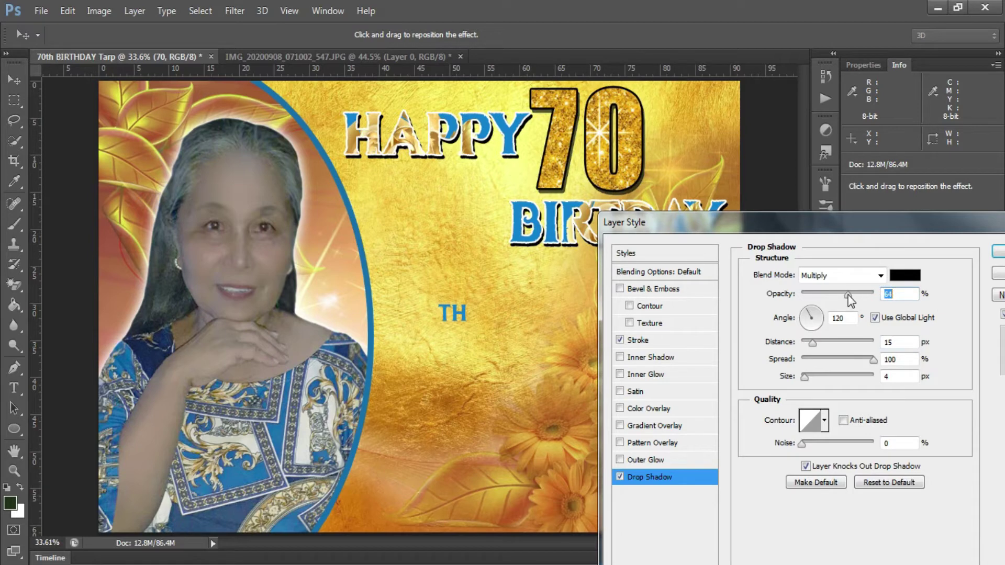
- Add a Normal-mode outer glow of size 15 to the 70
{"action": "left_click", "coordinate": [649, 460]}
{"action": "left_click", "coordinate": [841, 275]}
{"action": "left_click", "coordinate": [816, 8]}
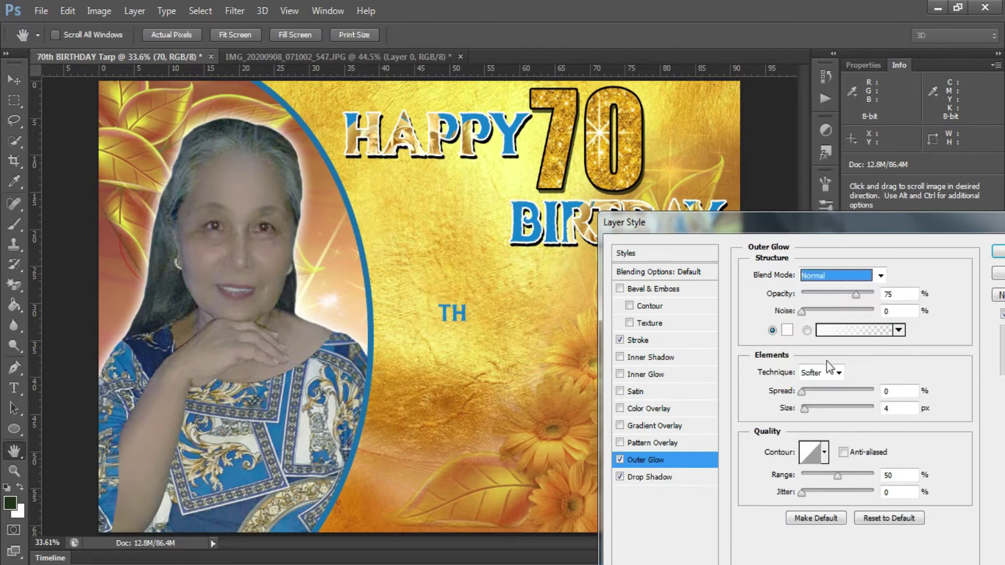
{"action": "key", "text": "BackSpace"}
{"action": "type", "text": "15"}
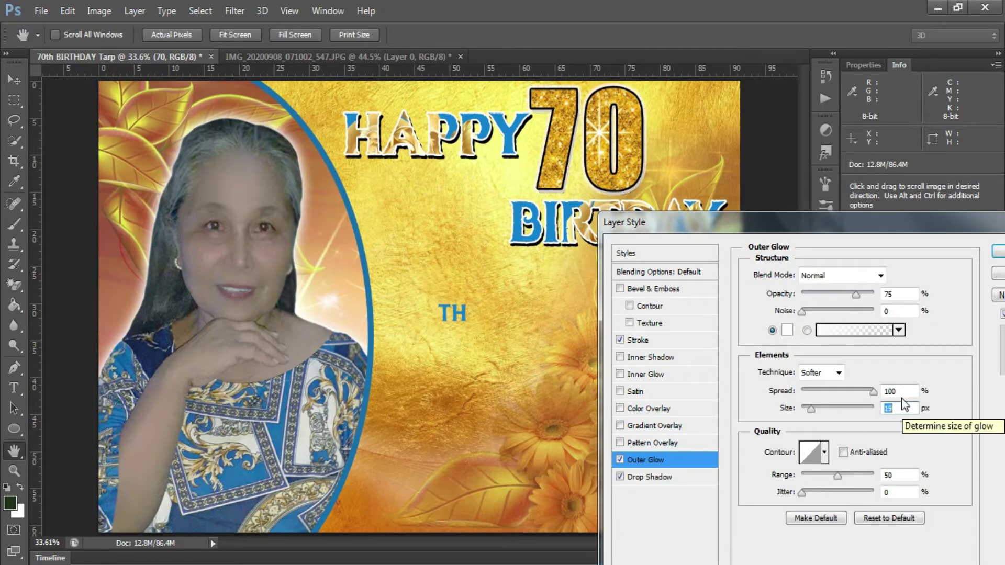
{"action": "type", "text": "19"}
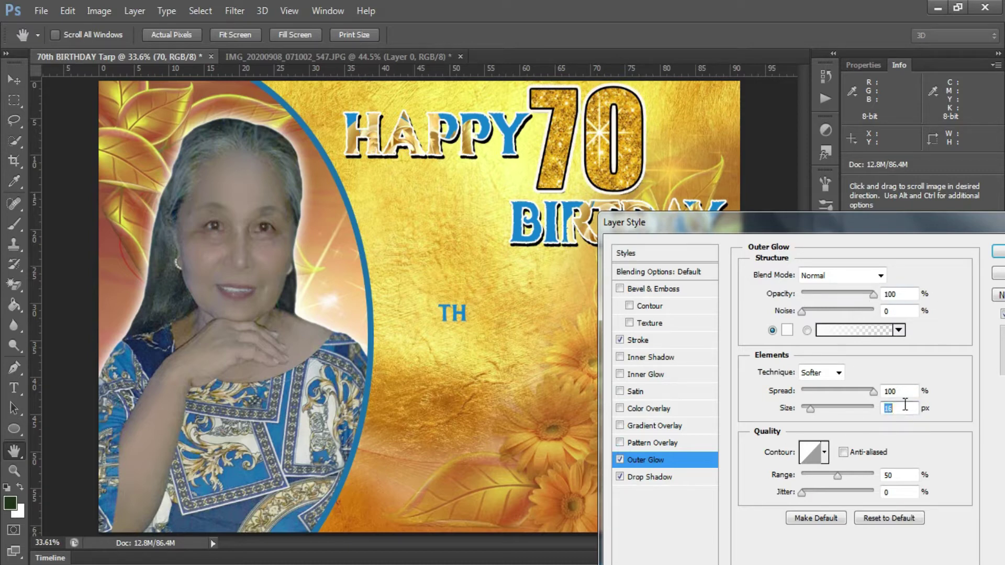
- Adjust the 70's drop shadow to 21 px distance, 7 px size, 100% opacity
{"action": "left_click", "coordinate": [649, 477]}
{"action": "left_click_drag", "start_coordinate": [820, 341], "coordinate": [817, 341]}
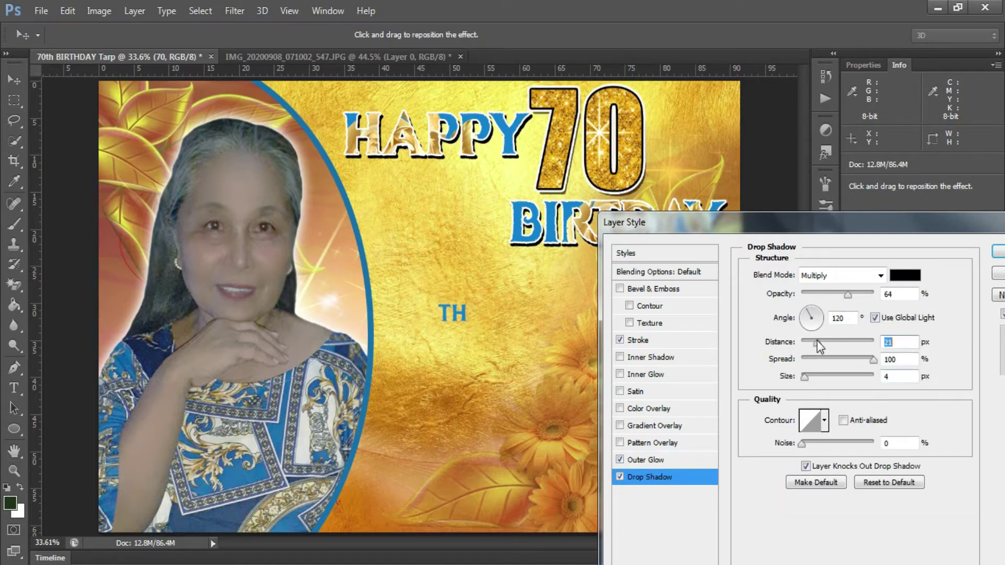
{"action": "left_click_drag", "start_coordinate": [805, 377], "coordinate": [806, 377]}
{"action": "left_click_drag", "start_coordinate": [849, 294], "coordinate": [874, 294]}
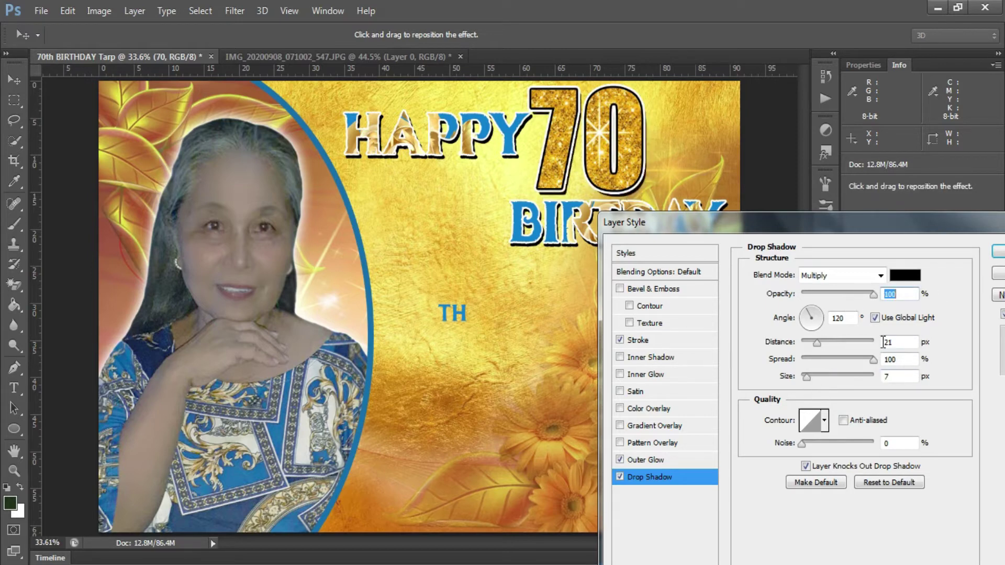
- Move TH beside the 70, stack it above the glitter, and enlarge it
{"action": "key", "text": "Return"}
{"action": "left_click", "coordinate": [456, 317], "text": "ctrl"}
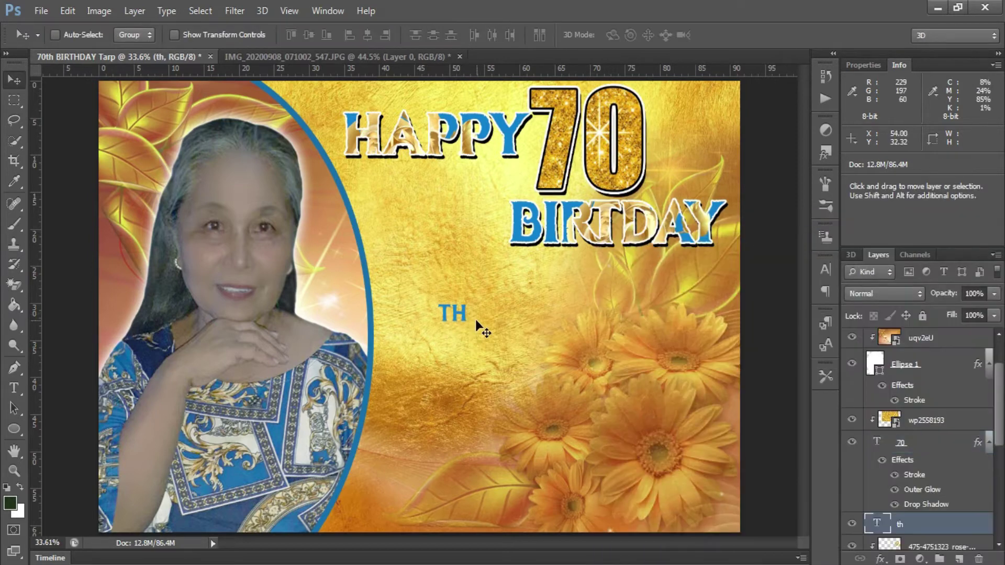
{"action": "left_click_drag", "start_coordinate": [475, 319], "coordinate": [684, 145]}
{"action": "left_click_drag", "start_coordinate": [918, 523], "coordinate": [900, 411]}
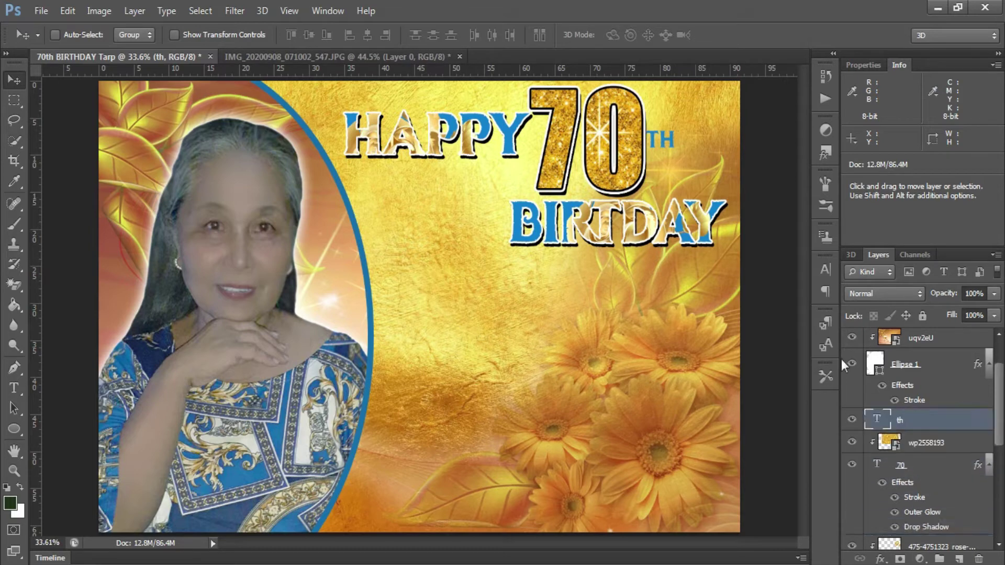
{"action": "key", "text": "ctrl+t"}
{"action": "mouse_move", "coordinate": [675, 130]}
{"action": "left_mouse_down"}
{"action": "mouse_move", "coordinate": [684, 102]}
{"action": "mouse_move", "coordinate": [662, 133]}
{"action": "mouse_move", "coordinate": [688, 152]}
{"action": "left_mouse_up"}
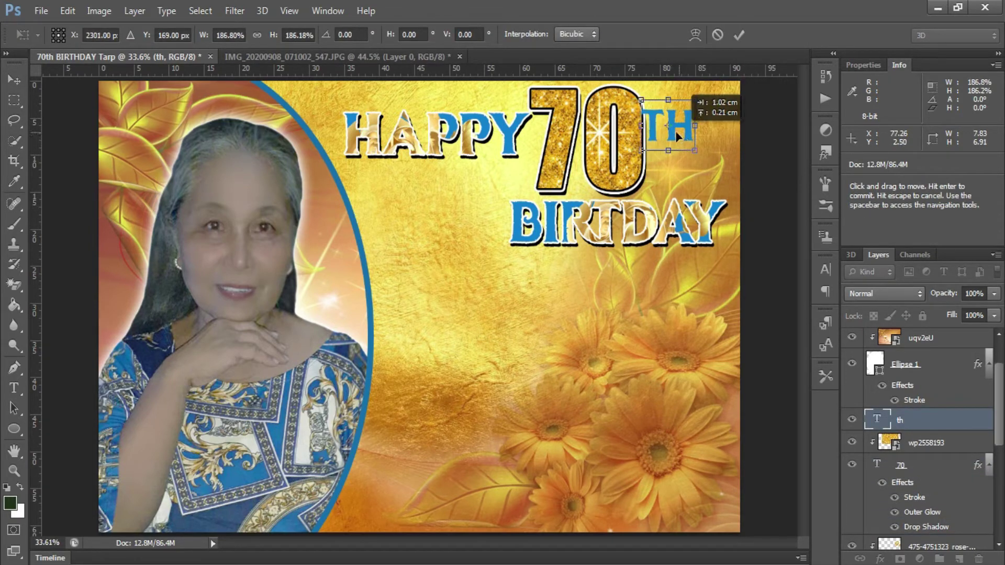
{"action": "key", "text": "Return"}
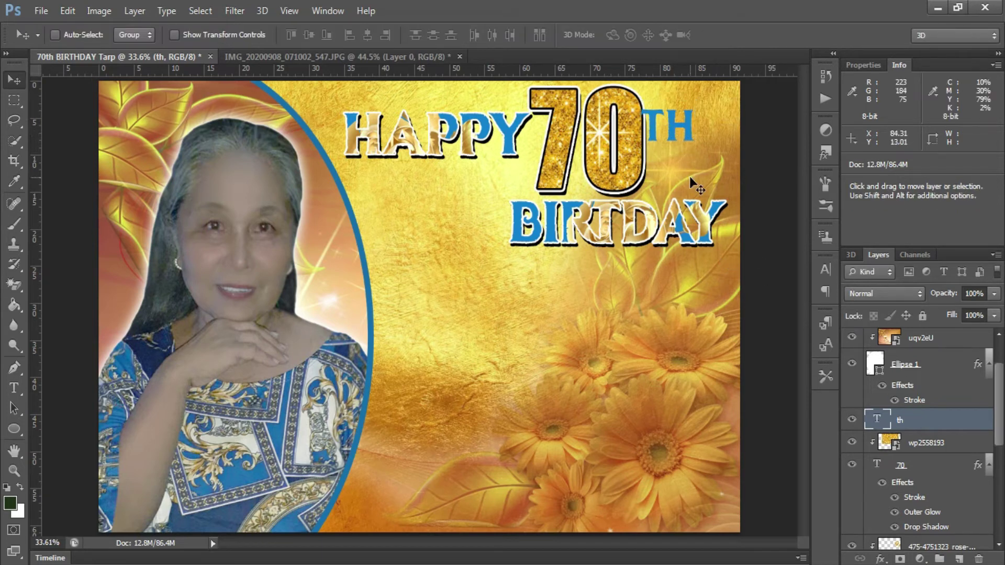
- Change the TH text colour to white
{"action": "key", "text": "t"}
{"action": "left_click", "coordinate": [472, 35]}
{"action": "left_click", "coordinate": [638, 154]}
{"action": "left_click", "coordinate": [981, 140]}
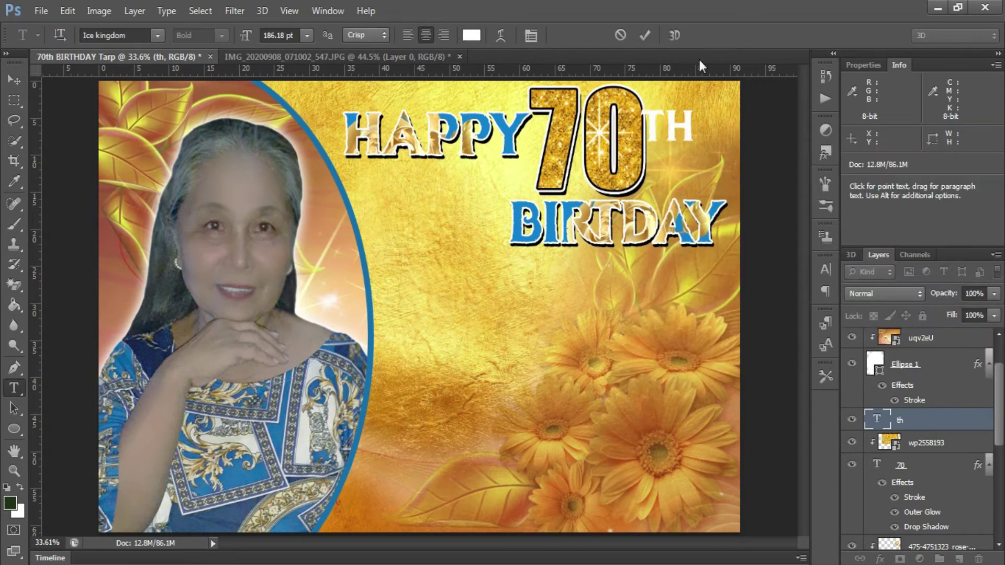
- Add a stroke outline to the TH layer
{"action": "right_click", "coordinate": [946, 425]}
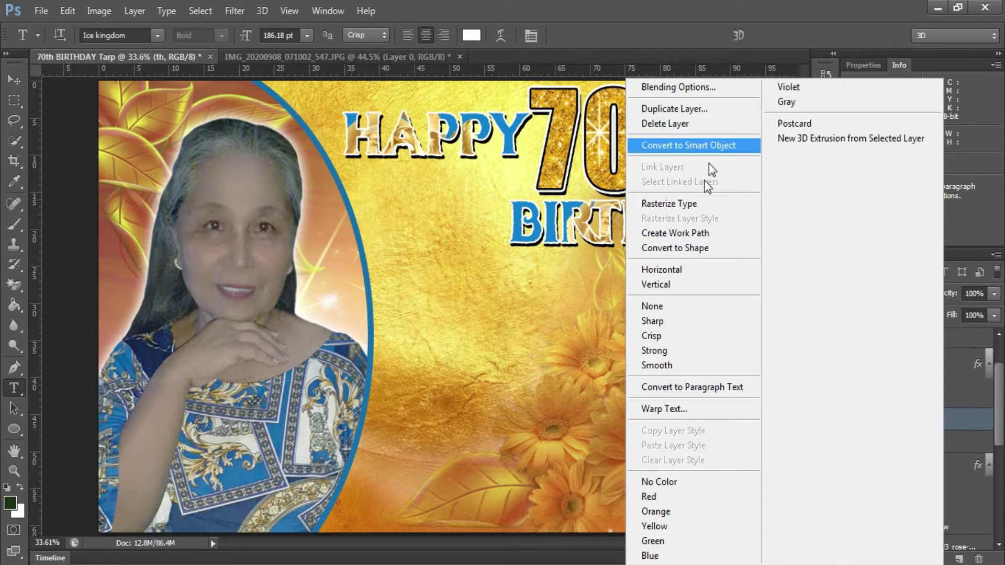
{"action": "left_click", "coordinate": [658, 87]}
{"action": "left_click", "coordinate": [676, 340]}
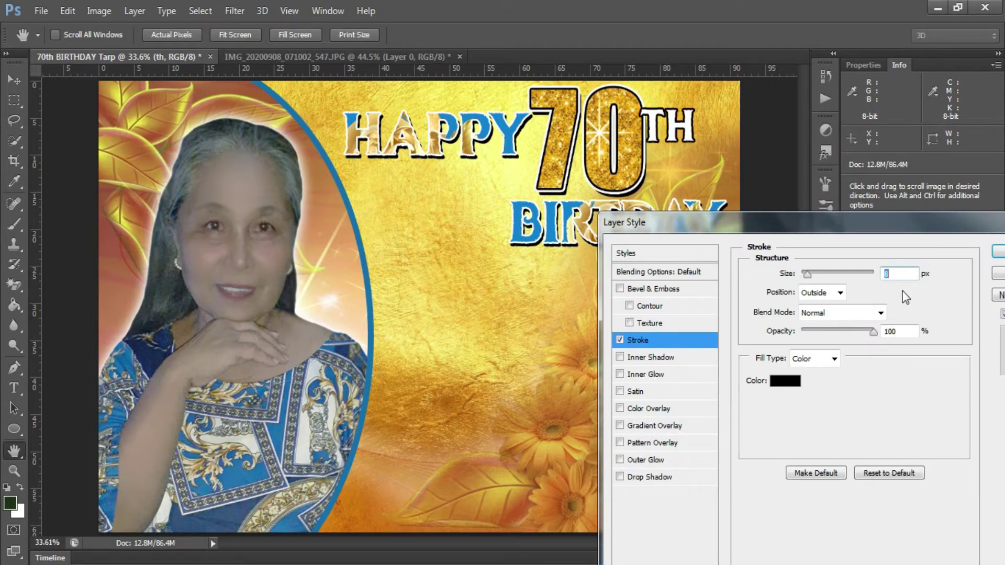
{"action": "left_click", "coordinate": [998, 251]}
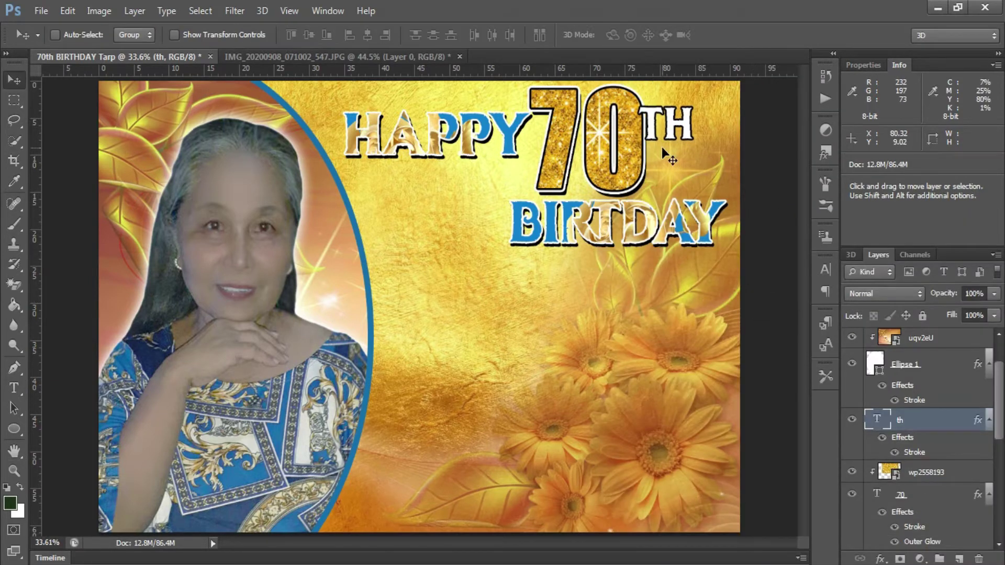
{"action": "scroll", "coordinate": [544, 288], "scroll_direction": "down", "scroll_amount": 2}
{"action": "scroll", "coordinate": [571, 335], "scroll_direction": "up", "scroll_amount": 1}
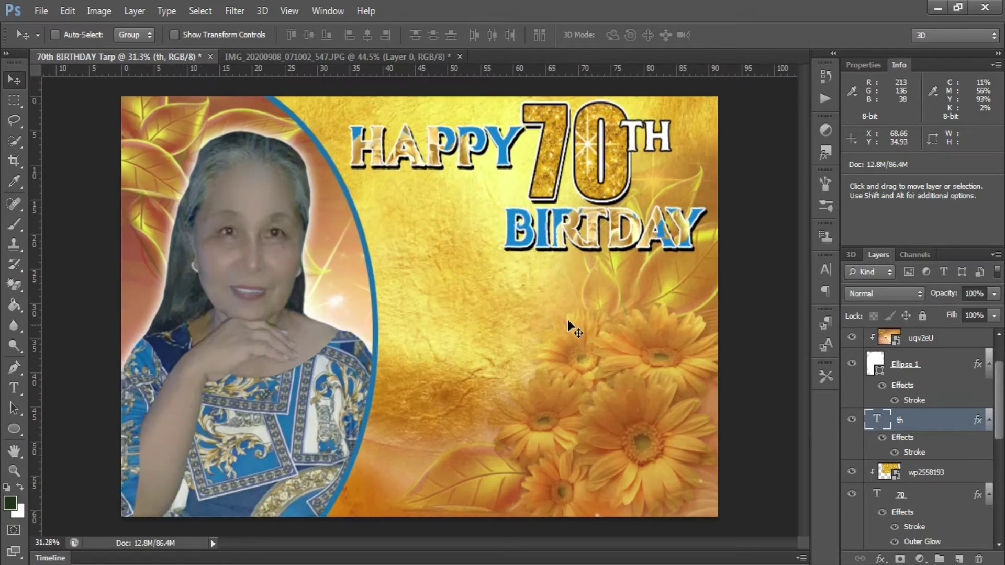
- Add the NANAY text below the title, reposition it and enlarge it
{"action": "key", "text": "t"}
{"action": "left_click", "coordinate": [393, 322]}
{"action": "type", "text": "ANAY"}
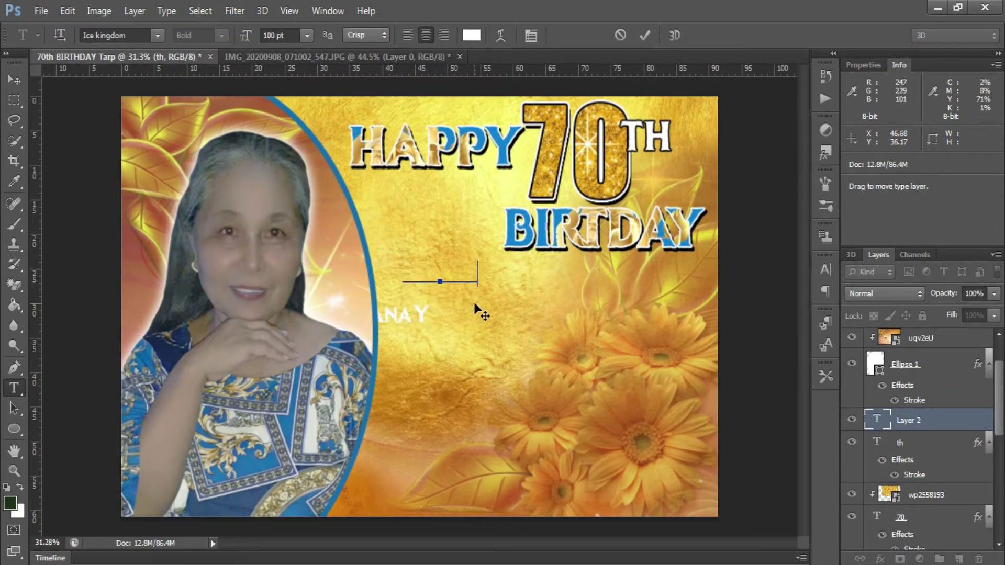
{"action": "mouse_move", "coordinate": [480, 312]}
{"action": "left_mouse_down"}
{"action": "mouse_move", "coordinate": [474, 301]}
{"action": "mouse_move", "coordinate": [481, 304]}
{"action": "left_mouse_up"}
{"action": "key", "text": "ctrl+t"}
{"action": "key", "text": "Return"}
- Tighten NANAY's letter spacing to -40 in the Character panel
{"action": "scroll", "coordinate": [481, 301], "scroll_direction": "down", "scroll_amount": 1}
{"action": "key", "text": "t"}
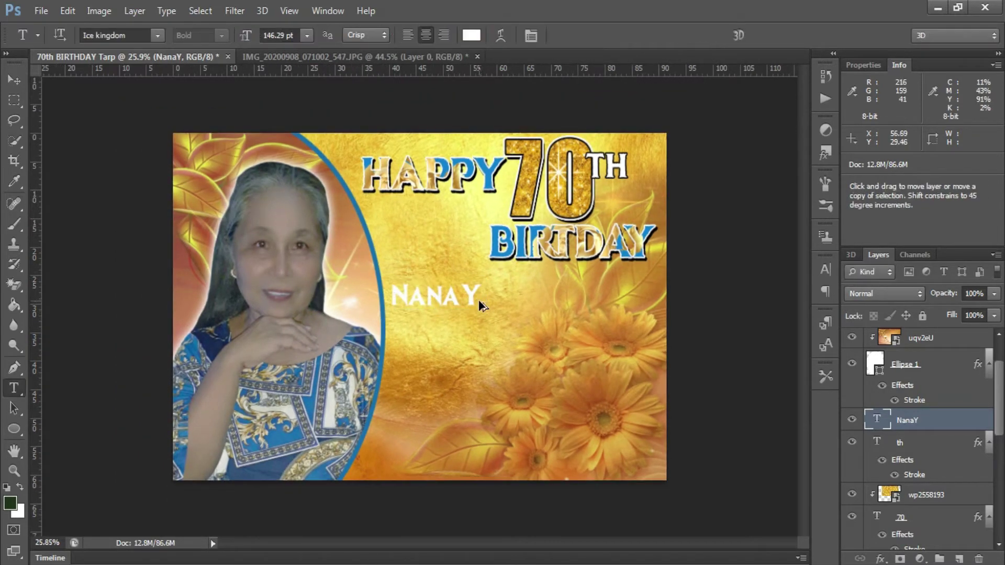
{"action": "scroll", "coordinate": [480, 304], "scroll_direction": "up", "scroll_amount": 2}
{"action": "left_click", "coordinate": [457, 283]}
{"action": "key", "text": "ctrl+a"}
{"action": "left_click", "coordinate": [328, 10]}
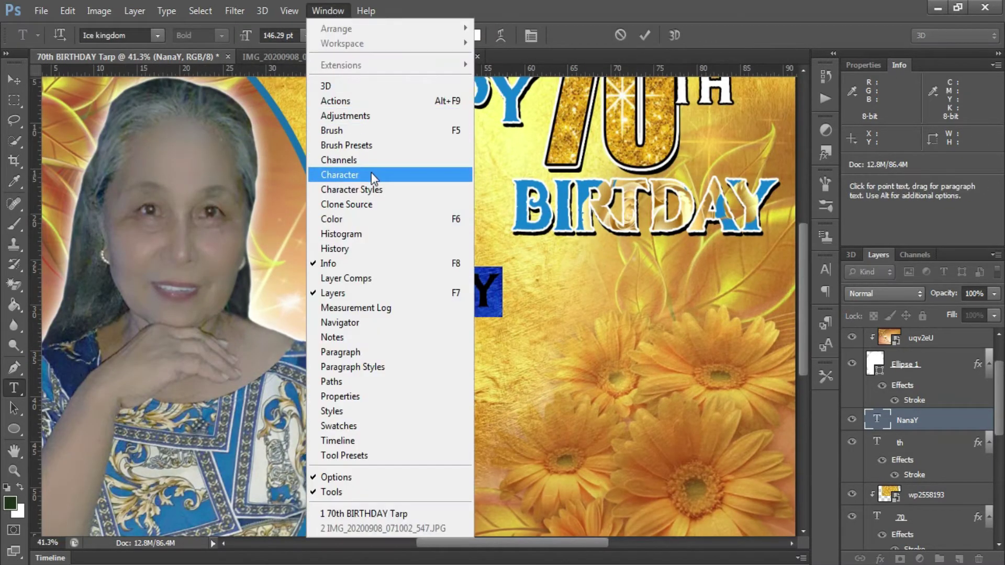
{"action": "left_click", "coordinate": [371, 174]}
{"action": "left_click", "coordinate": [773, 318]}
{"action": "key", "text": "Down"}
{"action": "key", "text": "Down"}
{"action": "key", "text": "Down"}
{"action": "key", "text": "Down"}
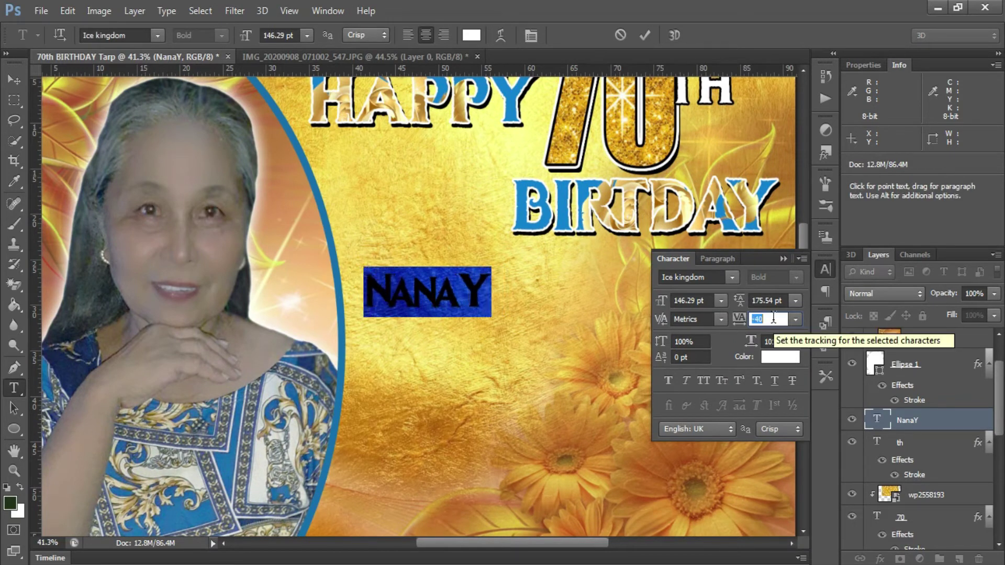
{"action": "left_click", "coordinate": [783, 259]}
{"action": "left_click", "coordinate": [890, 420]}
- Add a stroke outline to NANAY
{"action": "right_click", "coordinate": [922, 420]}
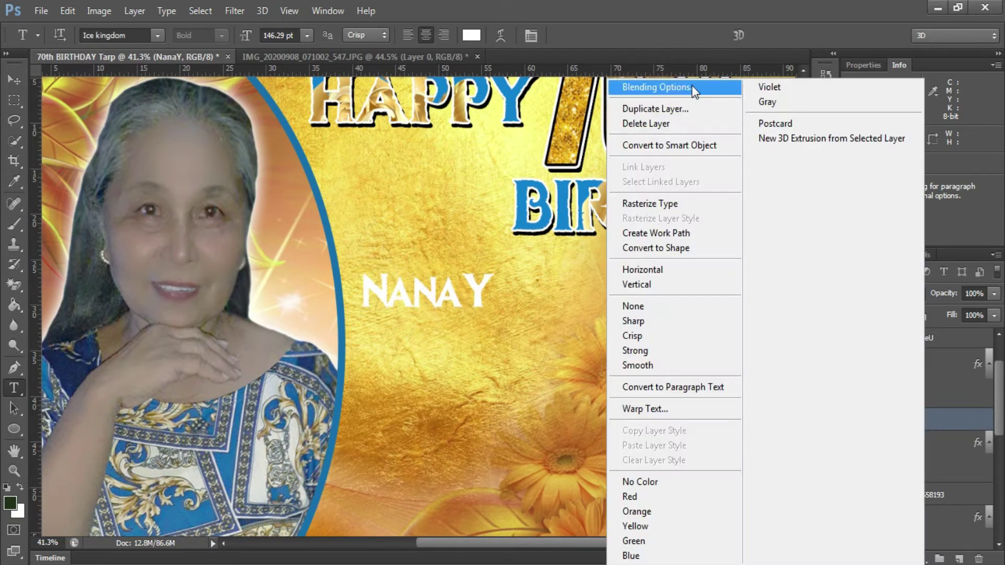
{"action": "left_click", "coordinate": [695, 90]}
{"action": "left_click", "coordinate": [678, 341]}
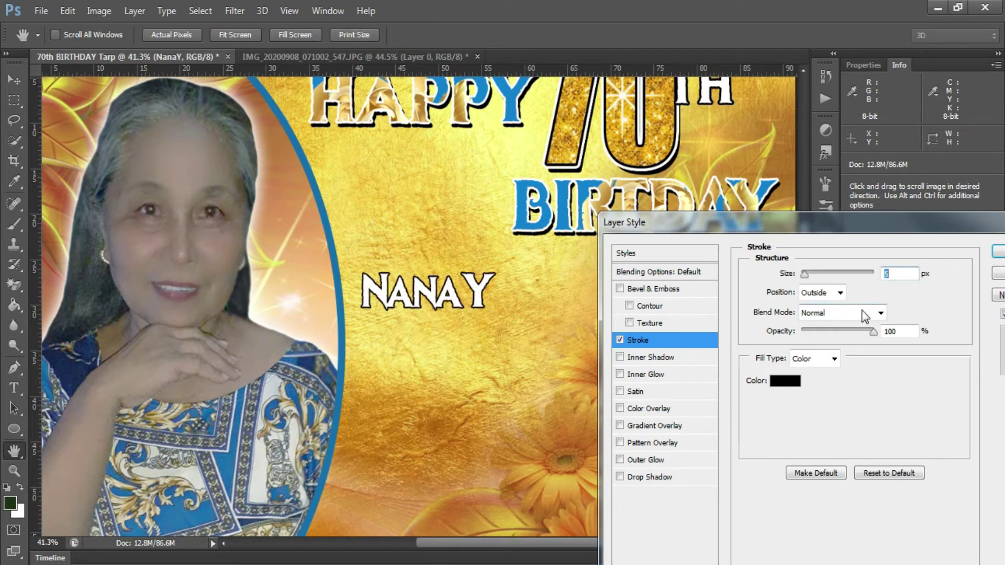
{"action": "key", "text": "Return"}
- Retype the text as NANAY
{"action": "key", "text": "t"}
{"action": "left_click", "coordinate": [471, 301]}
{"action": "key", "text": "ctrl+a"}
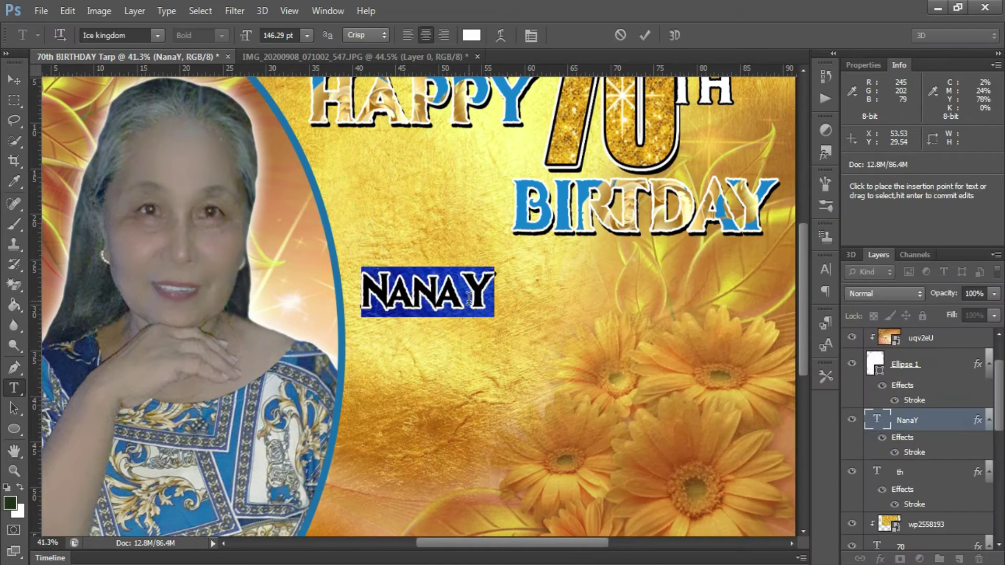
{"action": "type", "text": "NANAY"}
{"action": "left_click", "coordinate": [645, 35]}
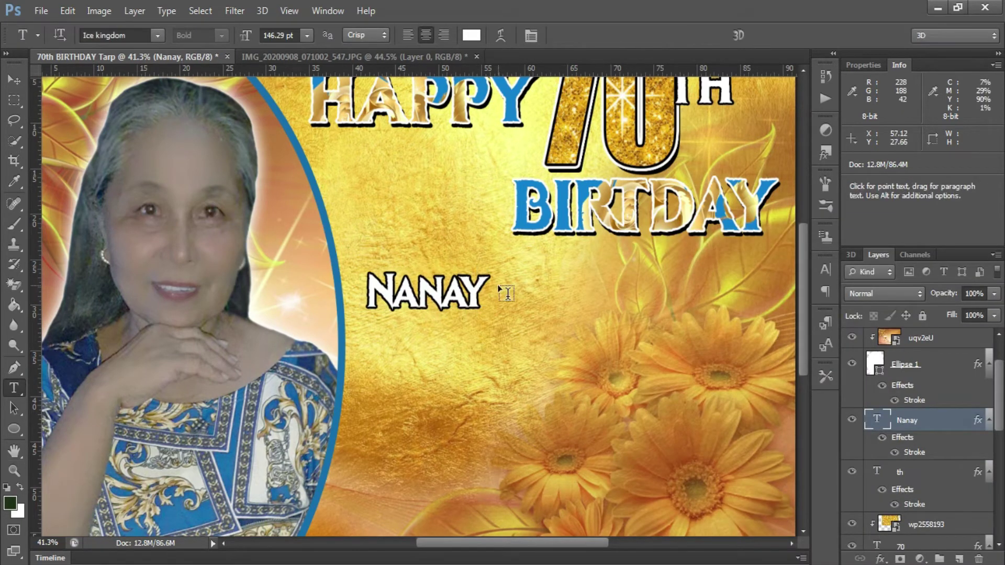
- Duplicate NANAY lower on the poster and retype the copy with the honoree's name
{"action": "key", "text": "v"}
{"action": "left_click_drag", "start_coordinate": [450, 309], "coordinate": [545, 400]}
{"action": "key", "text": "t"}
{"action": "left_click", "coordinate": [506, 373]}
{"action": "key", "text": "ctrl+a"}
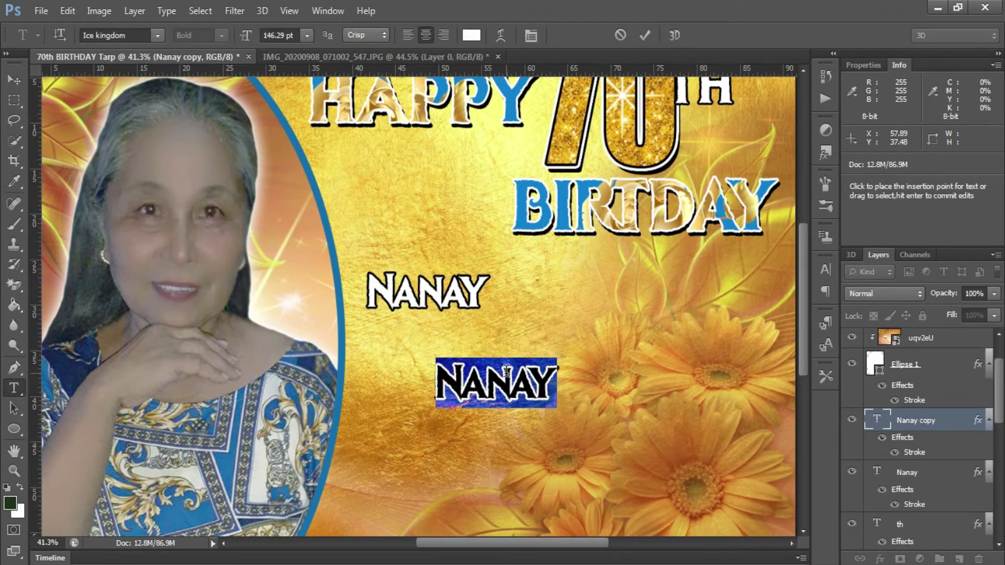
{"action": "type", "text": "EDNAIDA"}
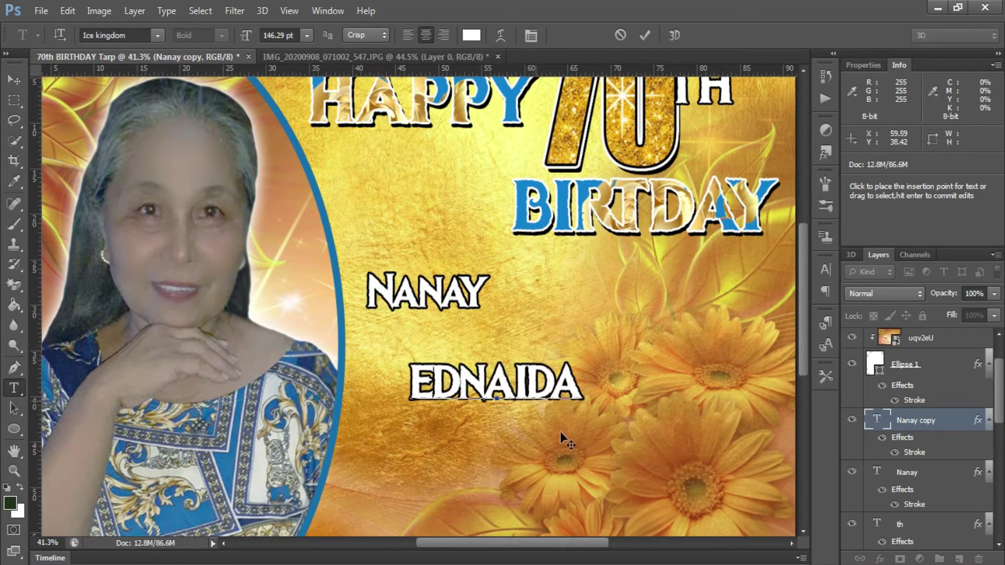
{"action": "key", "text": "ctrl+a"}
- Try akaDylan Open, Blankblizzkrieg and Cartoon Freak on the name, then settle on FunnyKid
{"action": "left_click", "coordinate": [158, 36]}
{"action": "scroll", "coordinate": [292, 272], "scroll_direction": "up", "scroll_amount": 10}
{"action": "scroll", "coordinate": [293, 157], "scroll_direction": "up", "scroll_amount": 10}
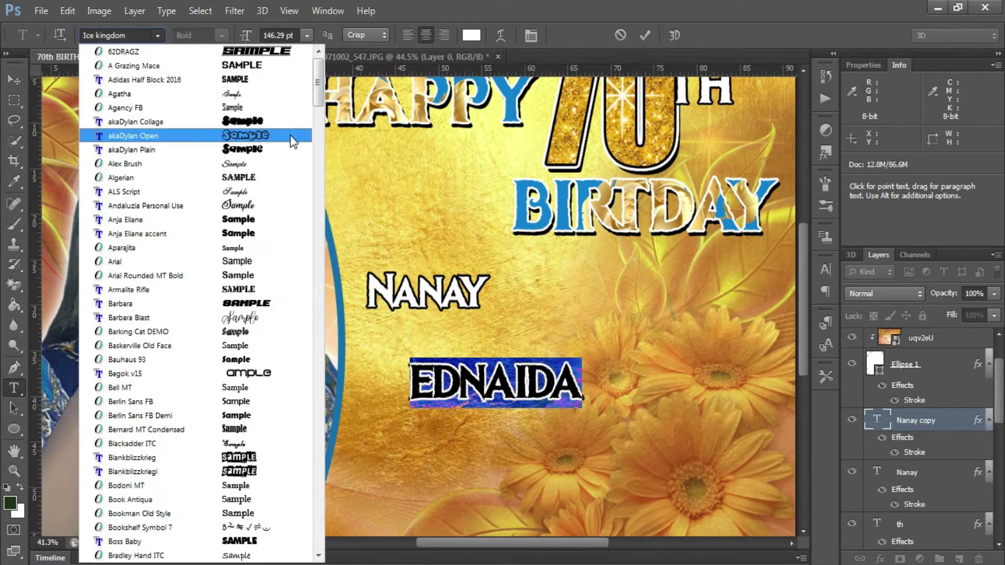
{"action": "left_click", "coordinate": [289, 139]}
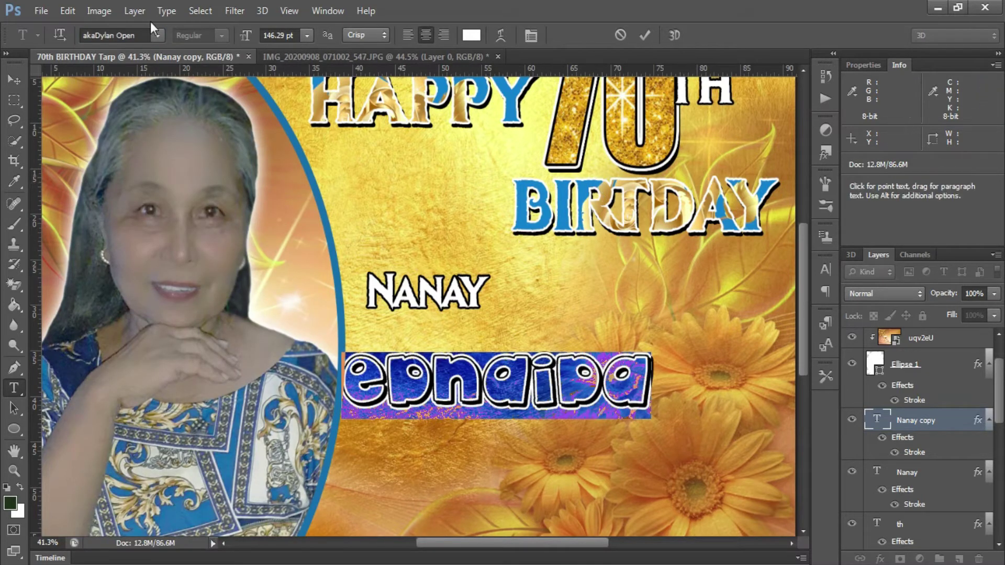
{"action": "left_click", "coordinate": [157, 36]}
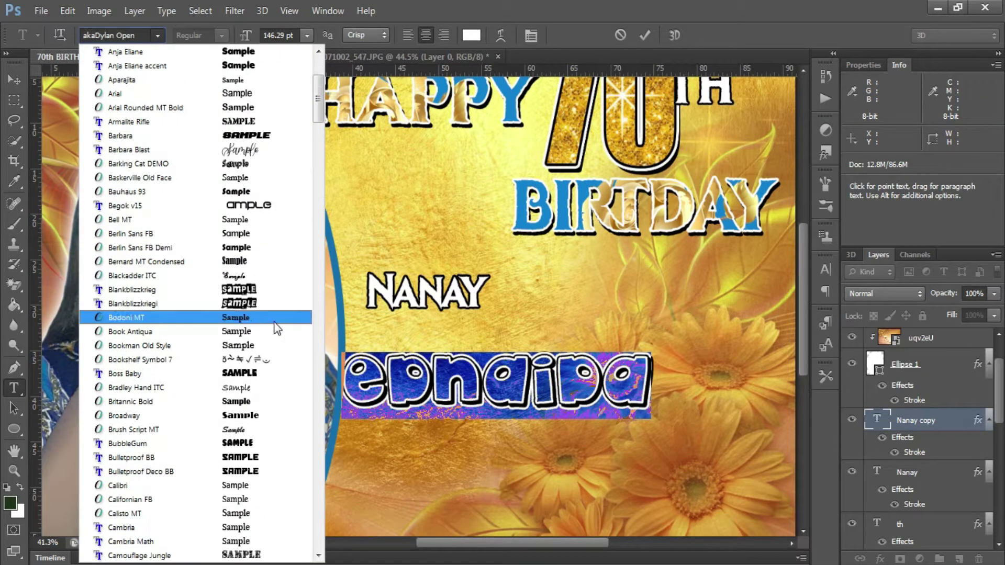
{"action": "left_click", "coordinate": [275, 293]}
{"action": "left_click", "coordinate": [157, 35]}
{"action": "scroll", "coordinate": [222, 201], "scroll_direction": "down", "scroll_amount": 4}
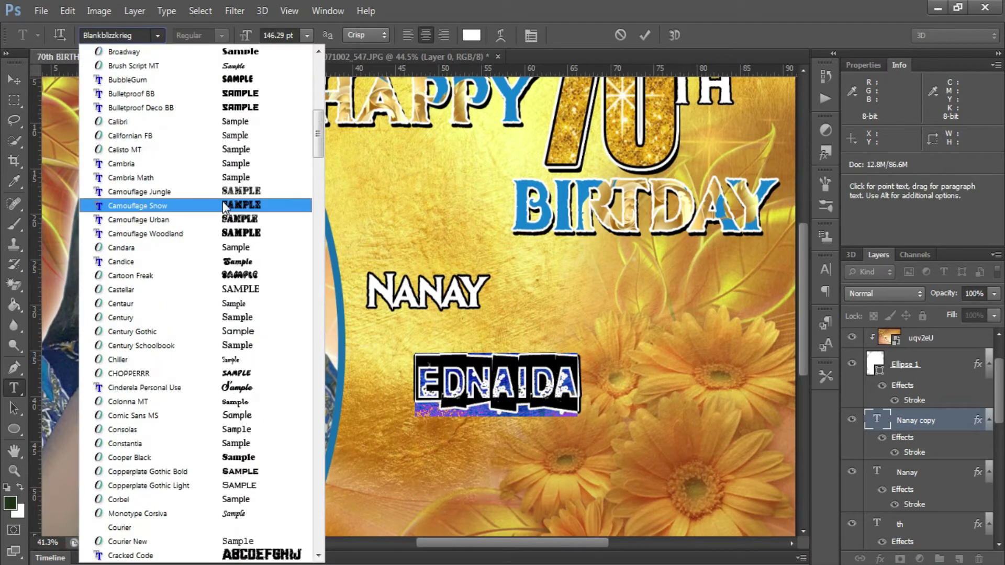
{"action": "scroll", "coordinate": [222, 201], "scroll_direction": "down", "scroll_amount": 1}
{"action": "left_click", "coordinate": [222, 231]}
{"action": "left_click", "coordinate": [157, 35]}
{"action": "scroll", "coordinate": [199, 157], "scroll_direction": "down", "scroll_amount": 5}
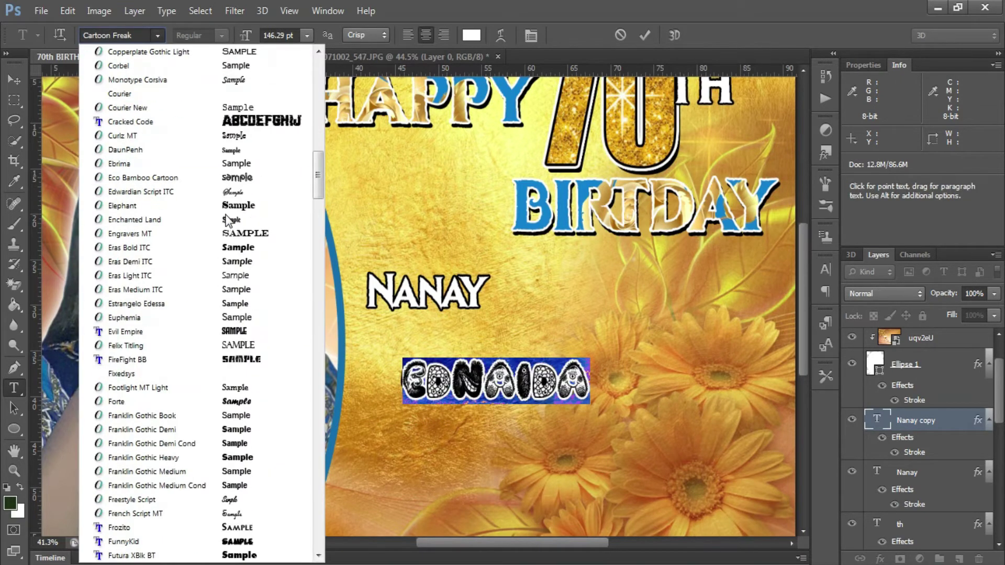
{"action": "scroll", "coordinate": [252, 210], "scroll_direction": "down", "scroll_amount": 6}
{"action": "left_click", "coordinate": [272, 373]}
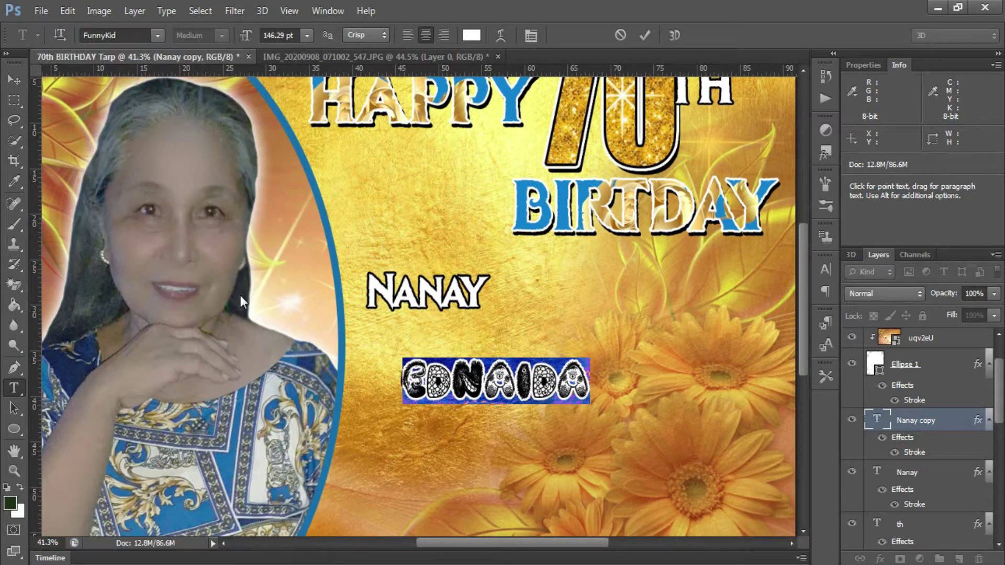
{"action": "left_click", "coordinate": [645, 36]}
- Enlarge the name to about twice its size and position it under NANAY
{"action": "key", "text": "ctrl+t"}
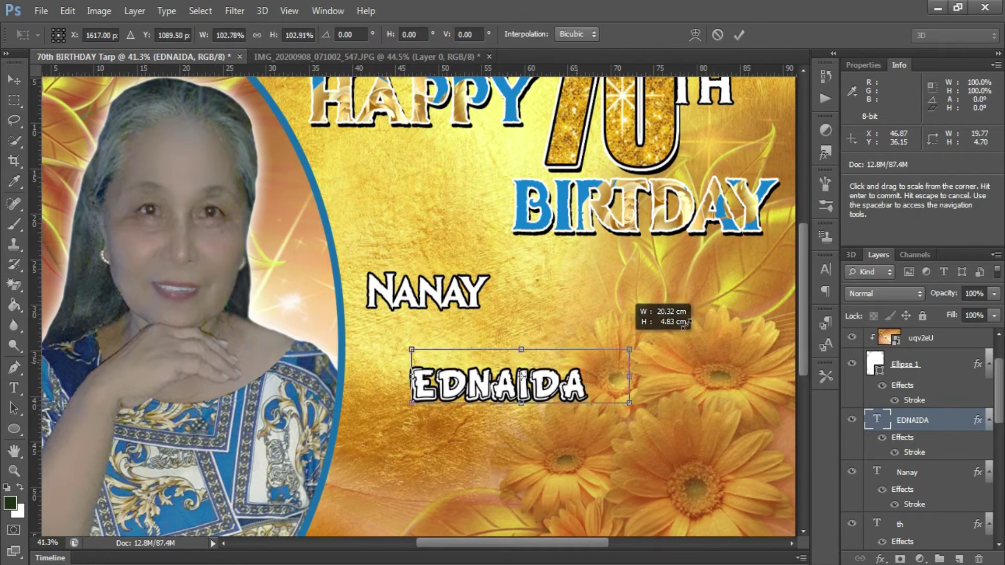
{"action": "left_click_drag", "start_coordinate": [582, 367], "coordinate": [780, 311]}
{"action": "scroll", "coordinate": [780, 310], "scroll_direction": "down", "scroll_amount": 1}
{"action": "scroll", "coordinate": [596, 320], "scroll_direction": "down", "scroll_amount": 2}
{"action": "left_click_drag", "start_coordinate": [595, 213], "coordinate": [592, 204]}
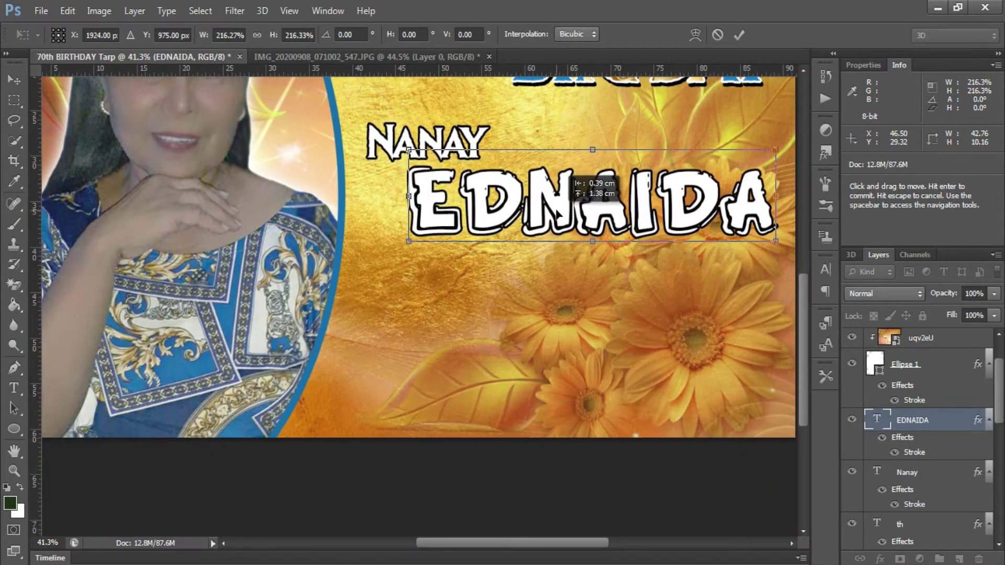
{"action": "scroll", "coordinate": [680, 264], "scroll_direction": "down", "scroll_amount": 1}
{"action": "key", "text": "Return"}
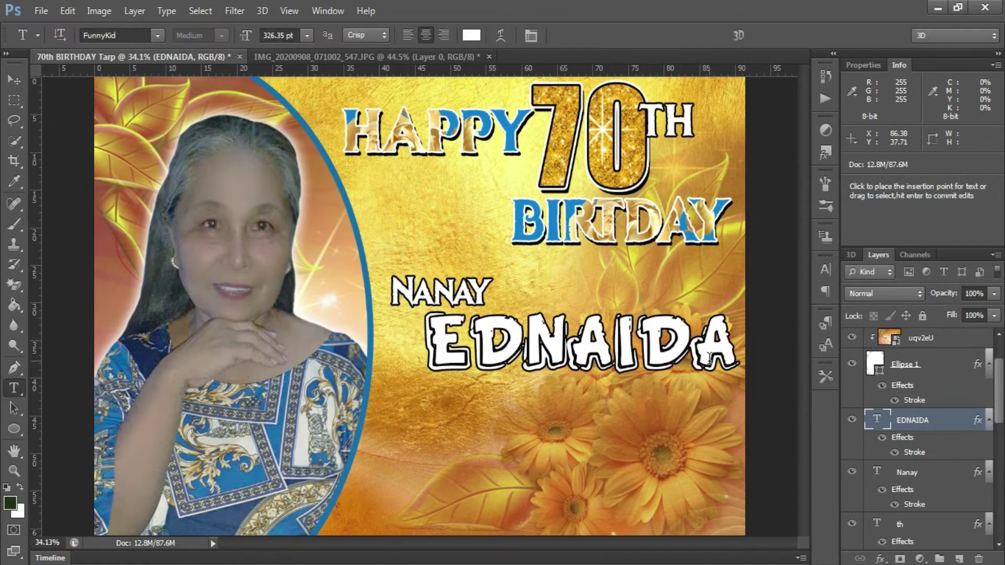
{"action": "scroll", "coordinate": [542, 294], "scroll_direction": "up", "scroll_amount": 1}
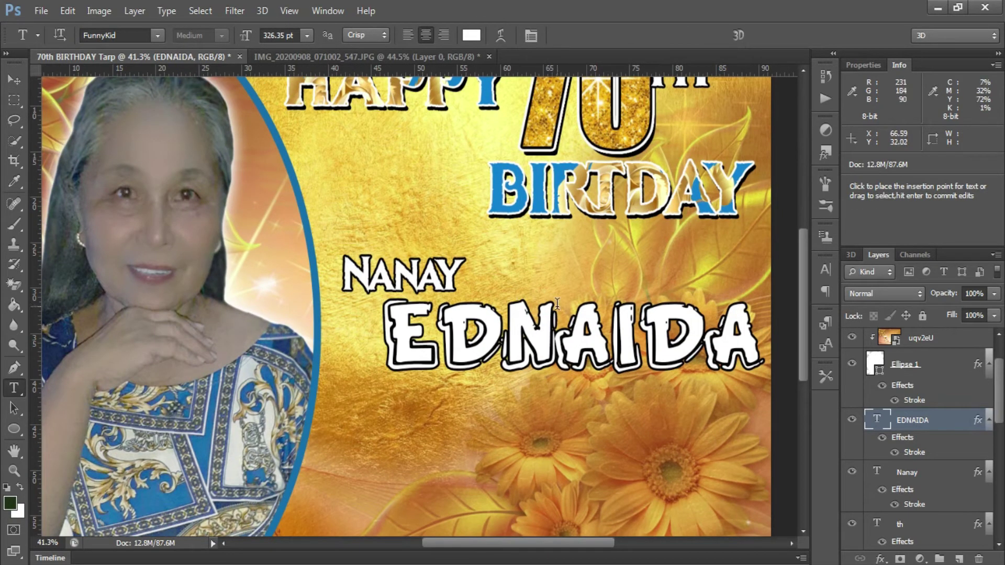
{"action": "key", "text": "ctrl+0"}
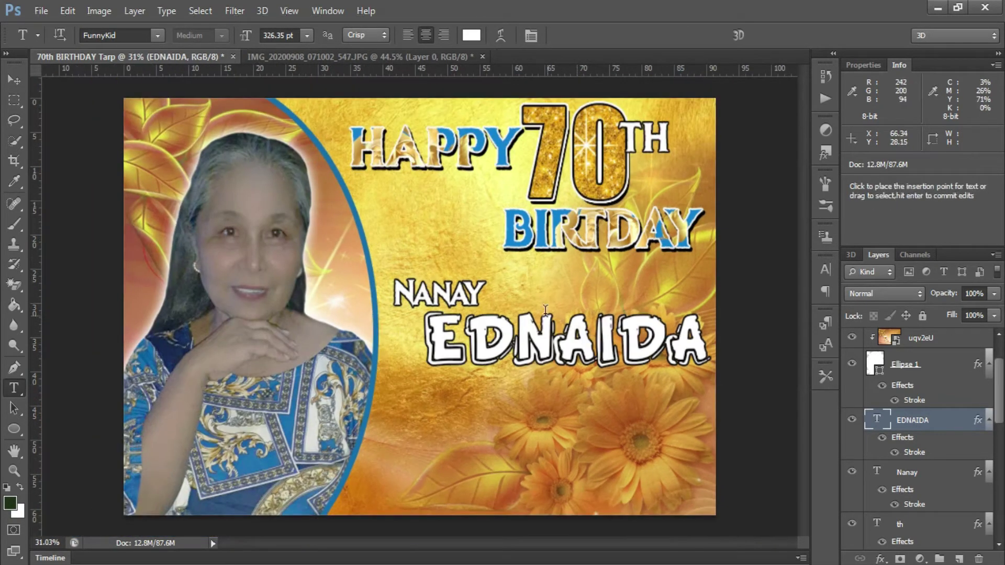
{"action": "left_click", "coordinate": [40, 10]}
- Place the uqv2eU flower image over the name and clip it into the lettering
{"action": "left_click", "coordinate": [103, 260]}
{"action": "double_click", "coordinate": [761, 172]}
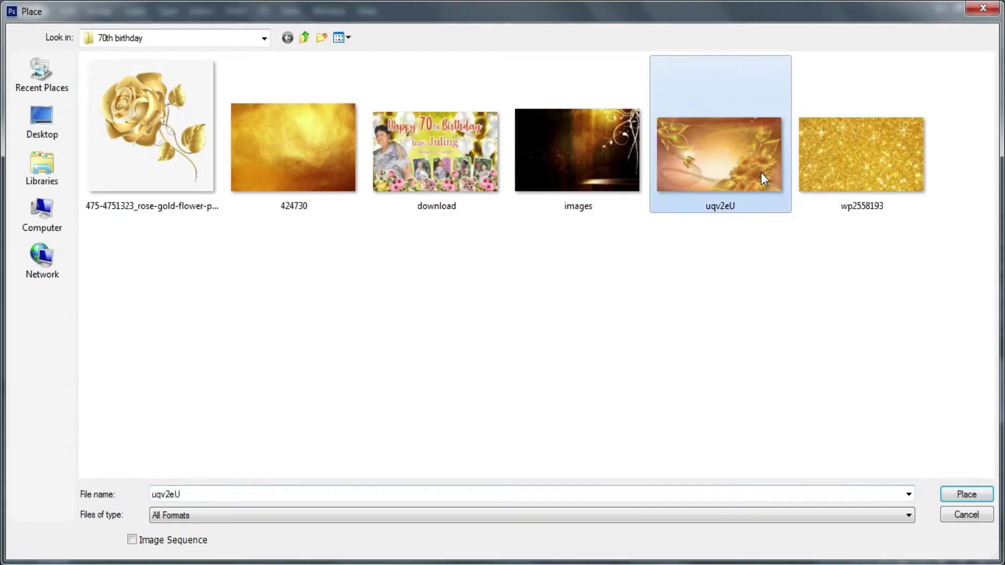
{"action": "left_click_drag", "start_coordinate": [534, 338], "coordinate": [677, 340]}
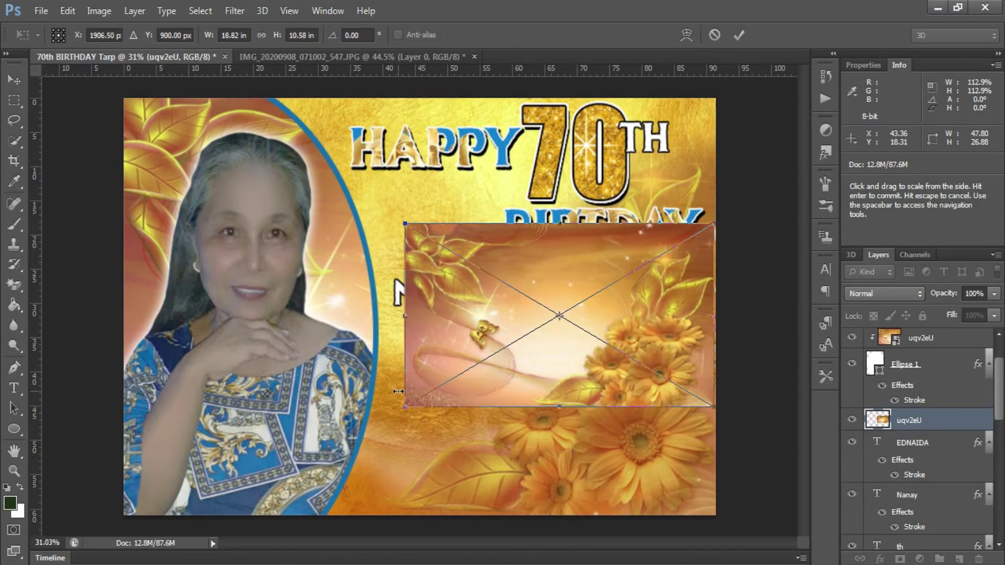
{"action": "key", "text": "Return"}
{"action": "key", "text": "ctrl+alt+g"}
{"action": "key", "text": "ctrl+0"}
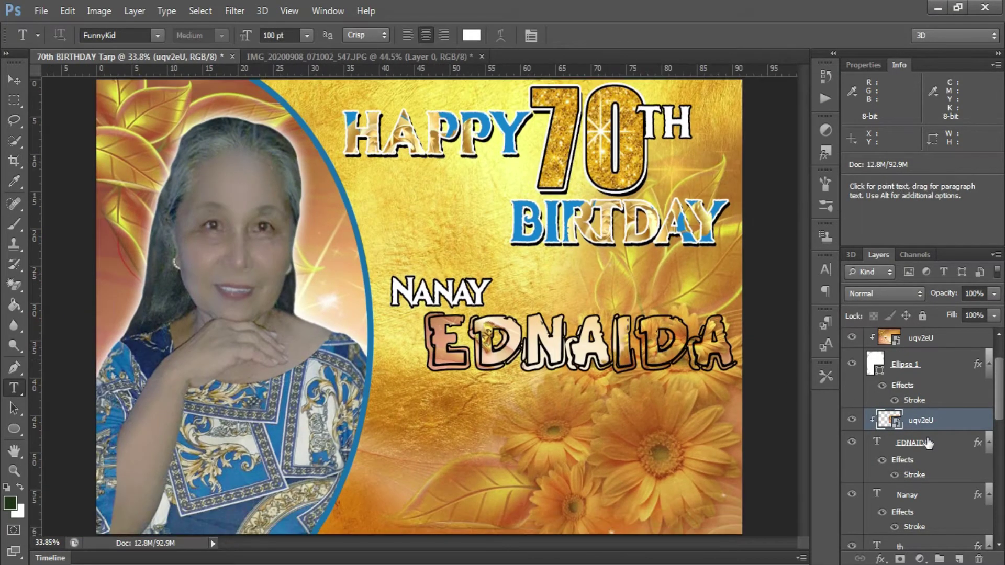
- Keep the name's stroke outline colour black after trying white
{"action": "double_click", "coordinate": [928, 443]}
{"action": "left_click", "coordinate": [639, 340]}
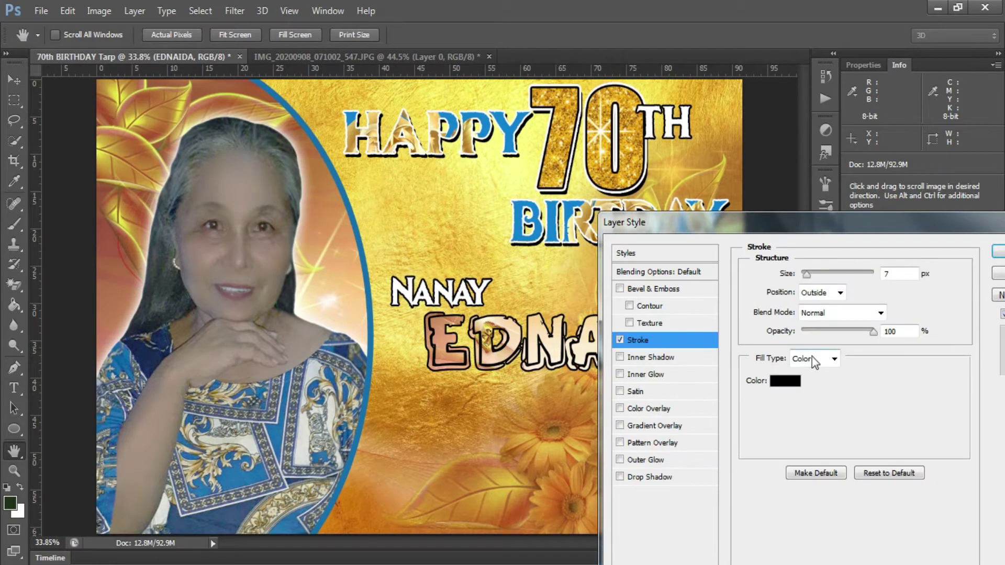
{"action": "left_click", "coordinate": [784, 383]}
{"action": "left_click_drag", "start_coordinate": [753, 266], "coordinate": [627, 114]}
{"action": "left_click_drag", "start_coordinate": [780, 302], "coordinate": [831, 351]}
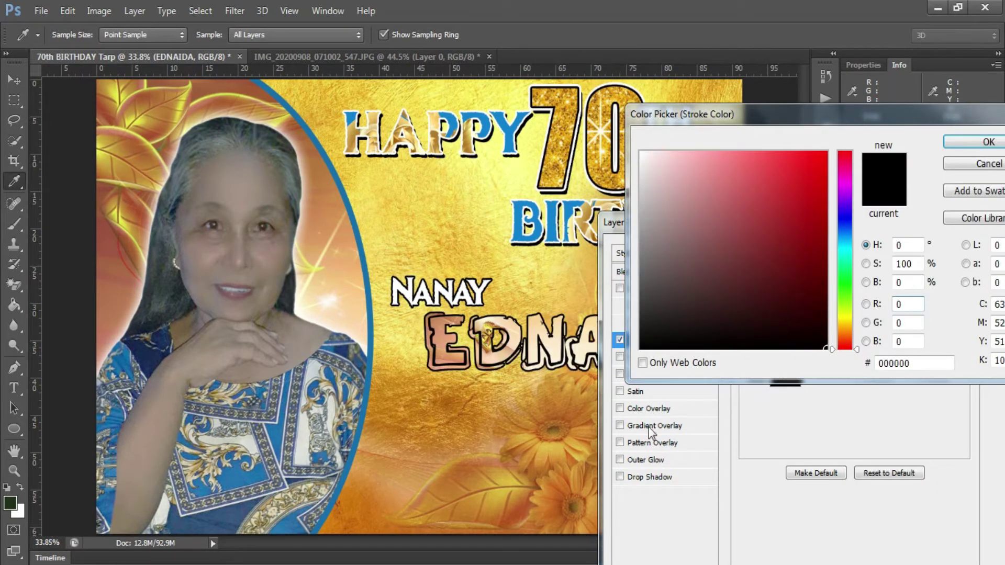
{"action": "key", "text": "Return"}
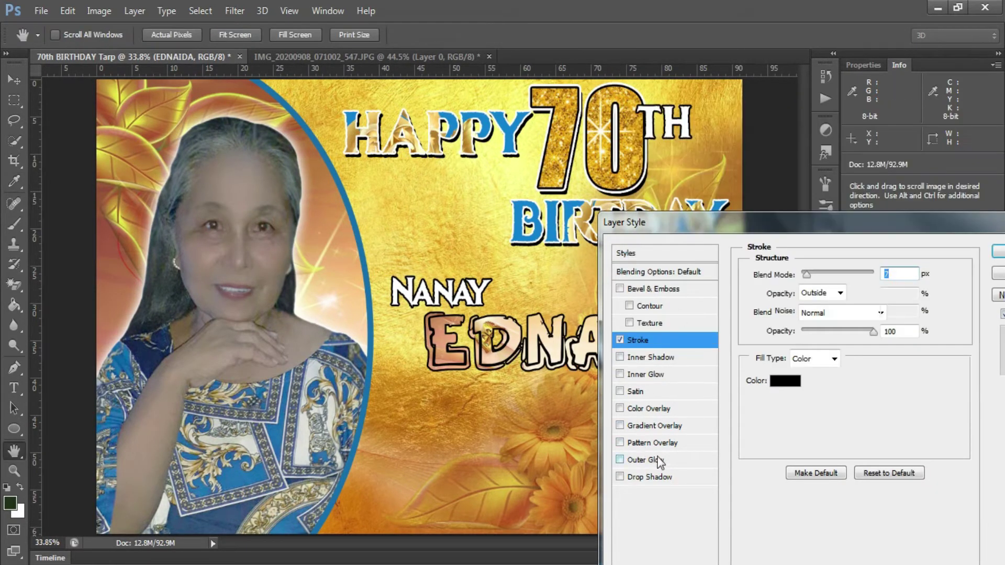
- Add a Normal-mode outer glow to the name
{"action": "left_click", "coordinate": [659, 461]}
{"action": "left_click", "coordinate": [822, 275]}
{"action": "left_click", "coordinate": [826, 8]}
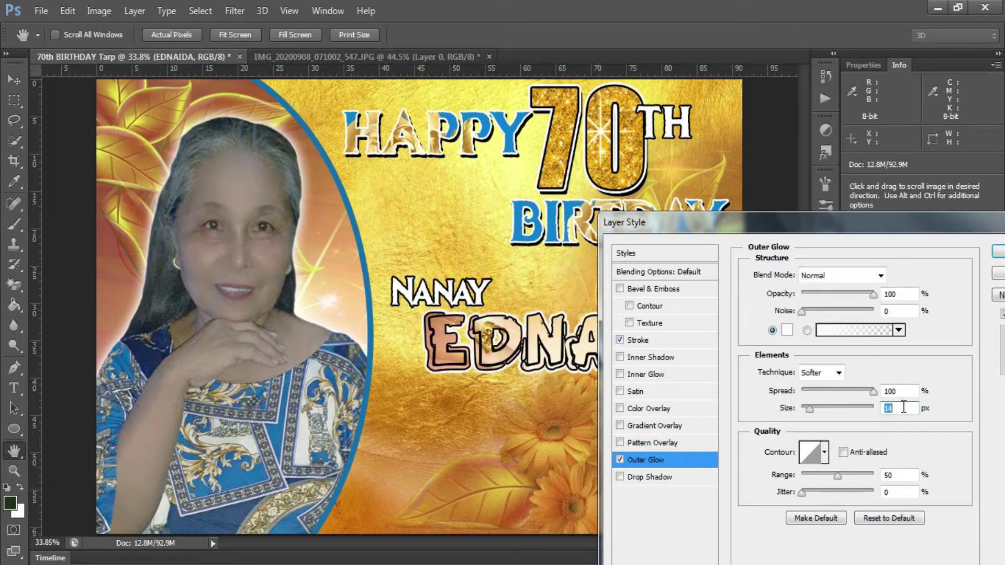
{"action": "key", "text": "Return"}
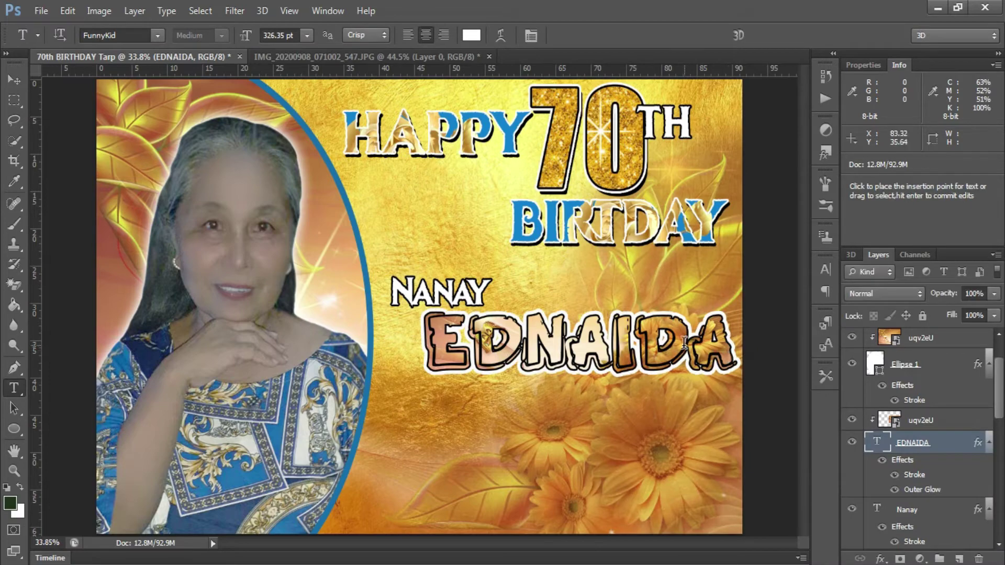
{"action": "scroll", "coordinate": [618, 388], "scroll_direction": "down", "scroll_amount": 1}
- Select the Nanay layer from the layers under the cursor
{"action": "key", "text": "v"}
{"action": "scroll", "coordinate": [338, 309], "scroll_direction": "up", "scroll_amount": 4}
{"action": "right_click", "coordinate": [448, 284]}
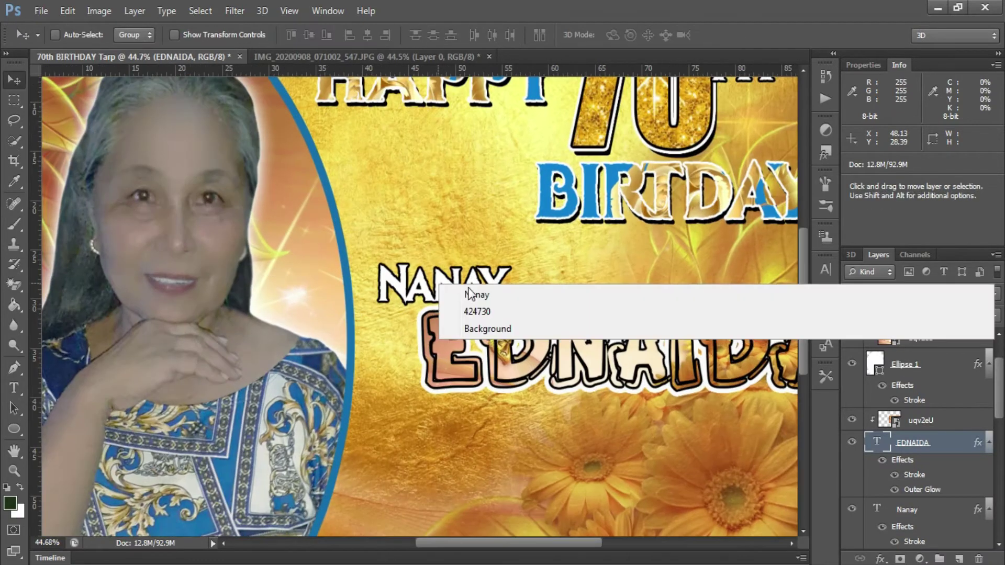
{"action": "left_click", "coordinate": [461, 307]}
{"action": "scroll", "coordinate": [501, 296], "scroll_direction": "down", "scroll_amount": 3}
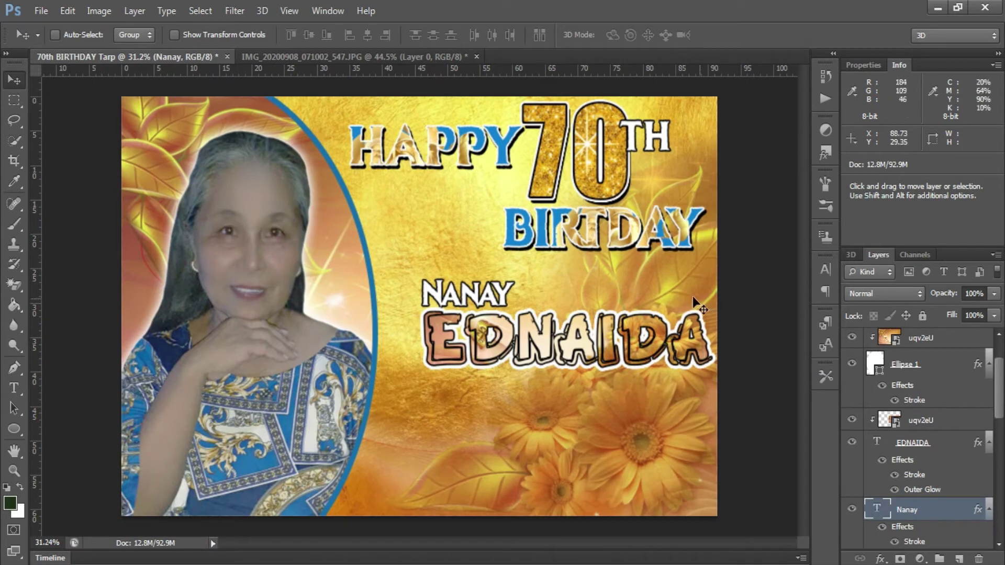
{"action": "scroll", "coordinate": [581, 327], "scroll_direction": "down", "scroll_amount": 1}
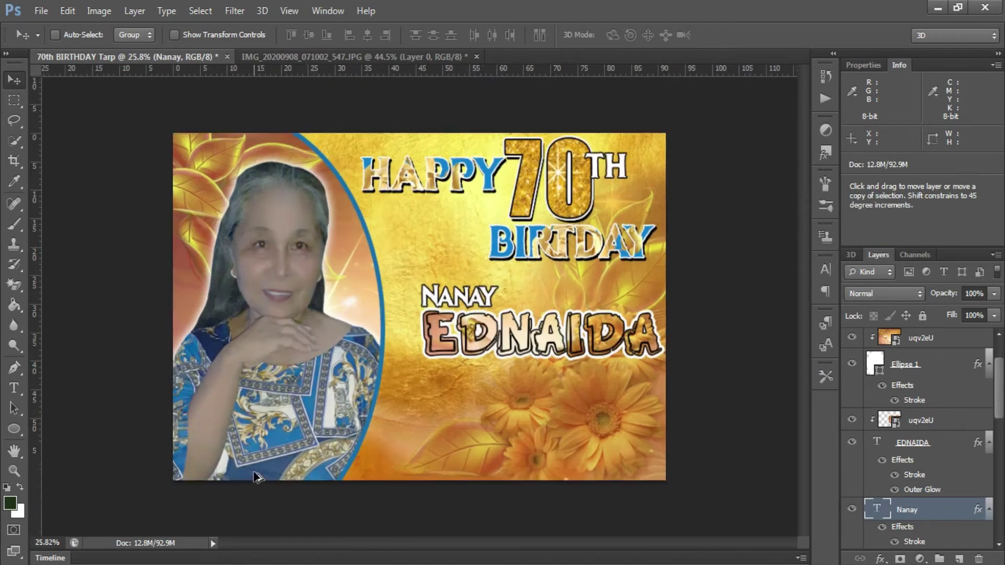
- Type SEPTEMBER 10,2020, move its layer to the top and the text bottom-left
{"action": "key", "text": "t"}
{"action": "left_click", "coordinate": [390, 449]}
{"action": "type", "text": "SEP"}
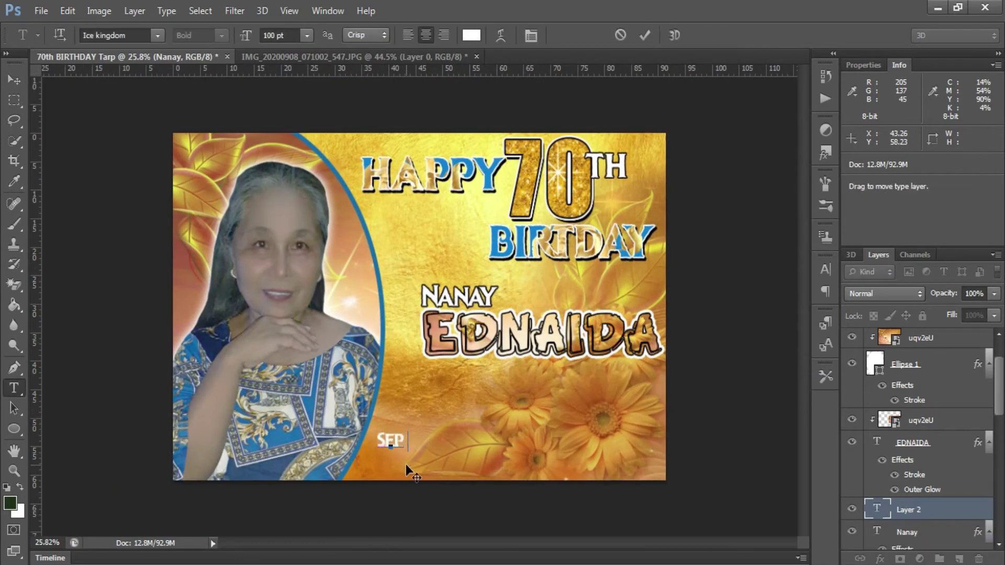
{"action": "type", "text": "TEMBER 10,2020"}
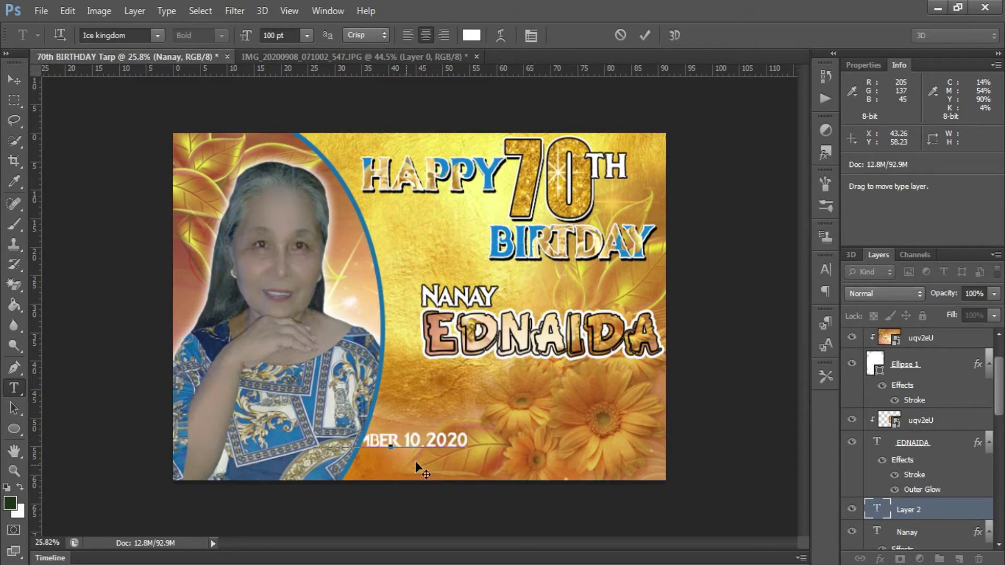
{"action": "left_click_drag", "start_coordinate": [909, 510], "coordinate": [927, 343]}
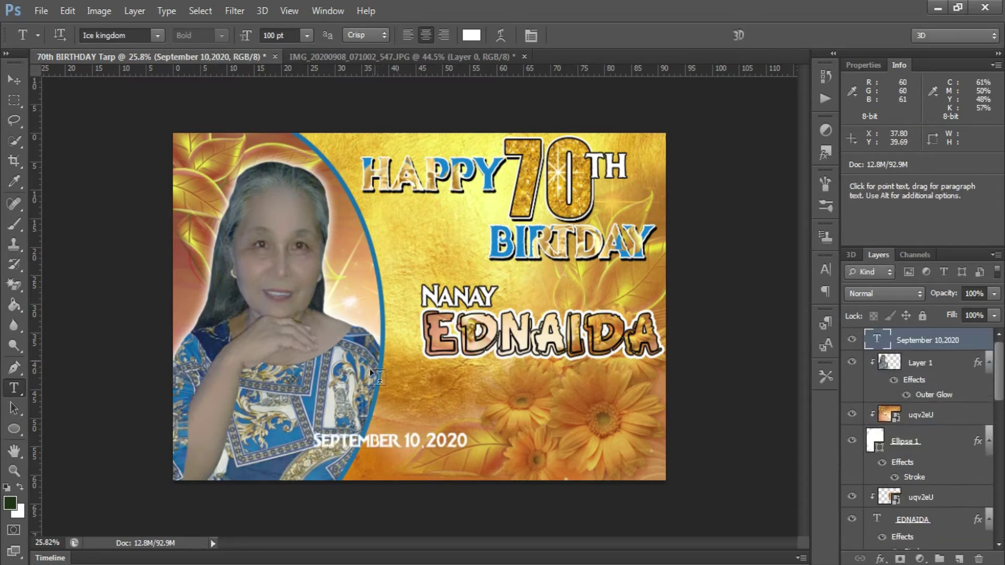
{"action": "left_click_drag", "start_coordinate": [507, 473], "coordinate": [381, 489]}
{"action": "left_click", "coordinate": [471, 35]}
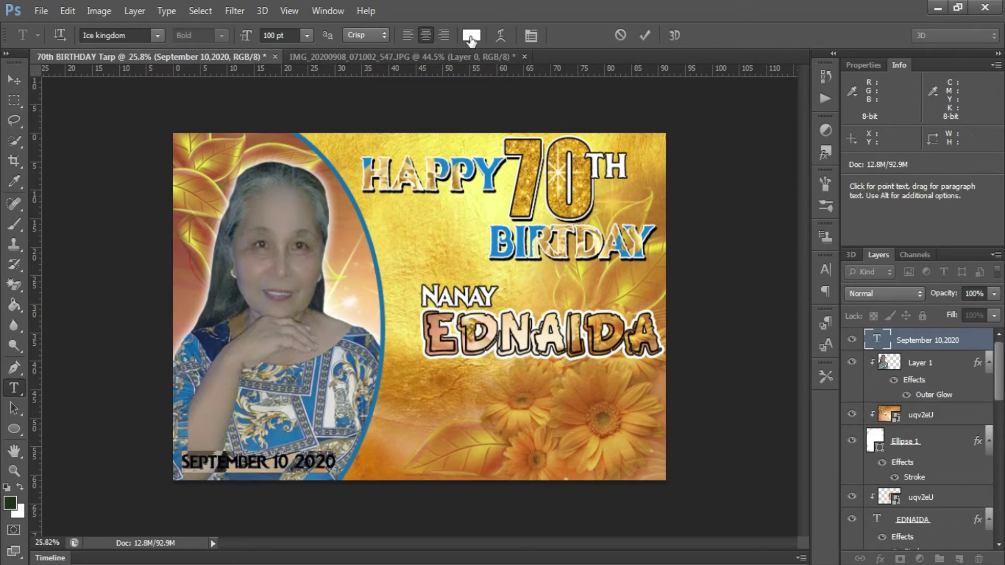
- Give the date an 11 px stroke outline
{"action": "right_click", "coordinate": [919, 346]}
{"action": "left_click", "coordinate": [637, 87]}
{"action": "left_click", "coordinate": [638, 340]}
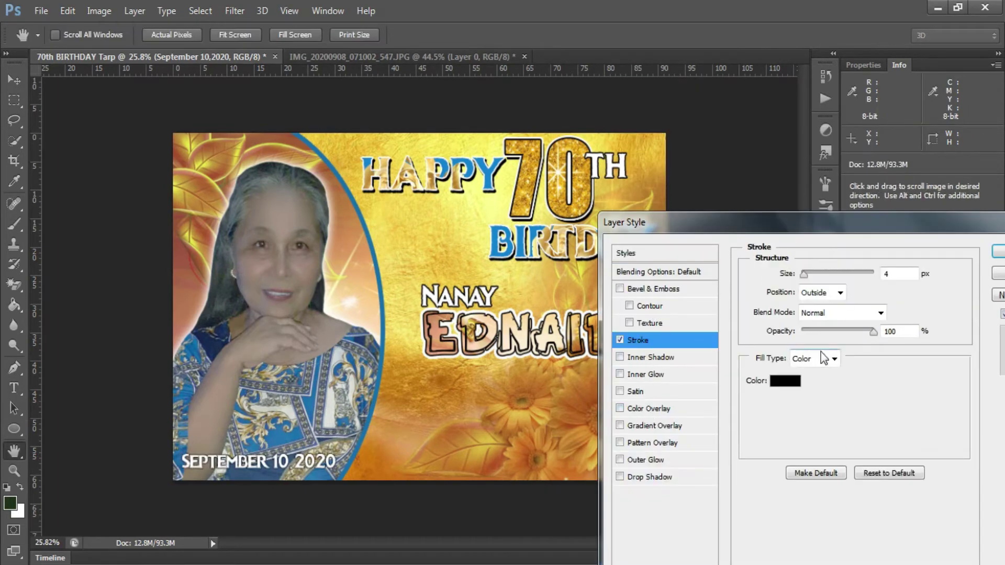
{"action": "key", "text": "Up"}
{"action": "key", "text": "Up"}
{"action": "key", "text": "Up"}
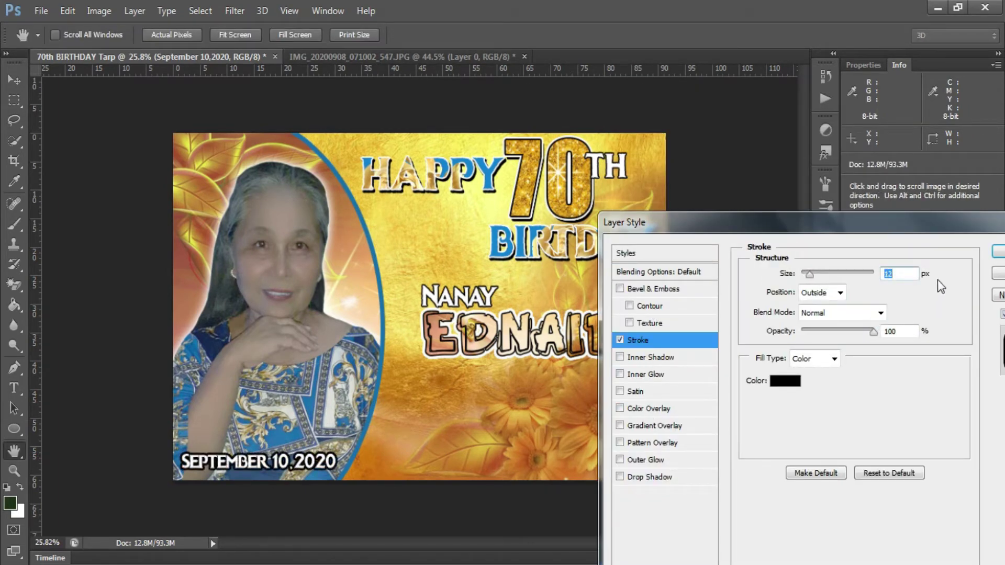
{"action": "left_click", "coordinate": [997, 252]}
{"action": "scroll", "coordinate": [579, 296], "scroll_direction": "up", "scroll_amount": 2}
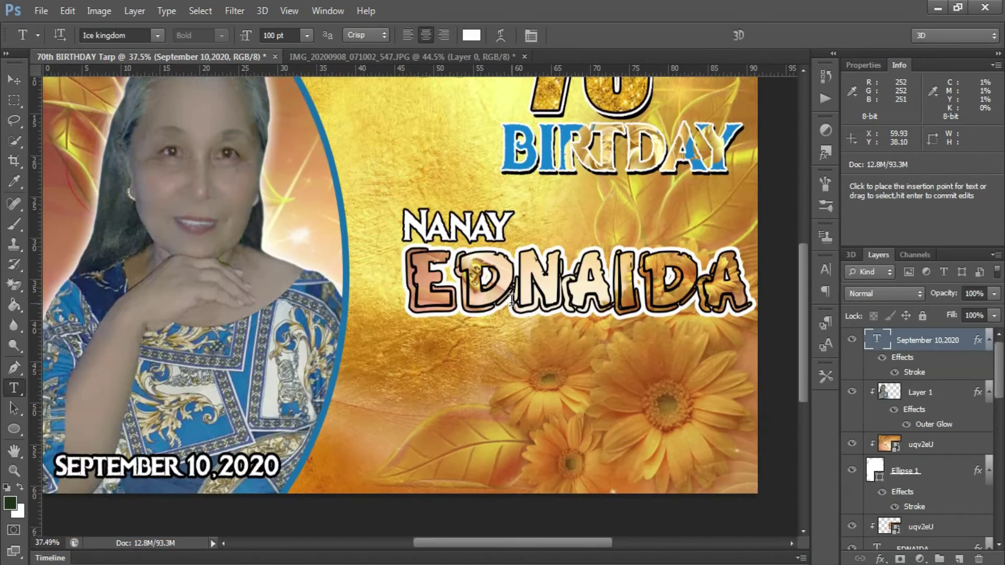
{"action": "scroll", "coordinate": [579, 297], "scroll_direction": "up", "scroll_amount": 2}
{"action": "left_click_drag", "start_coordinate": [559, 543], "coordinate": [588, 543]}
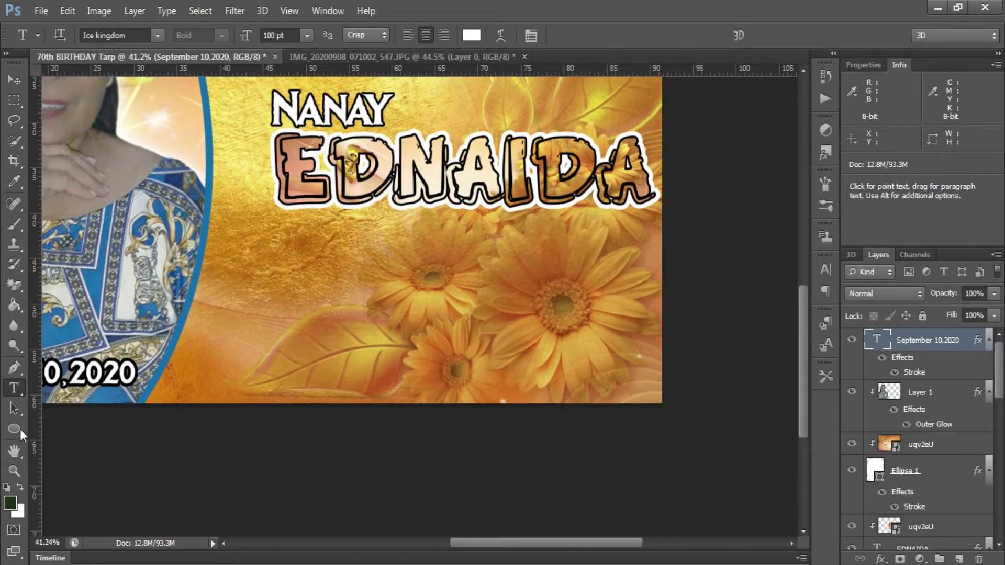
{"action": "left_click", "coordinate": [20, 428]}
- Draw a white rectangle frame on the tarp beside the name
{"action": "right_click", "coordinate": [16, 429]}
{"action": "left_click", "coordinate": [69, 427]}
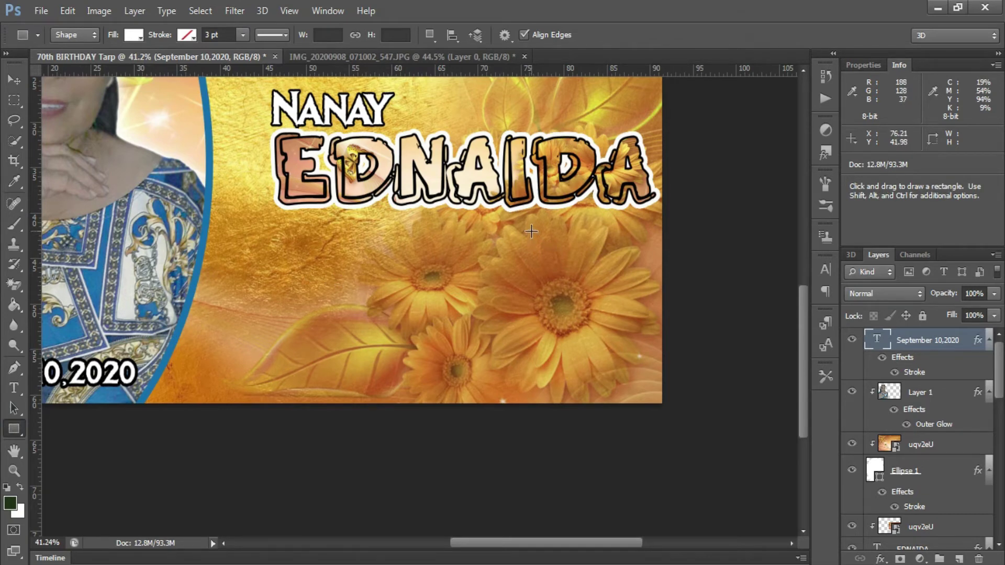
{"action": "mouse_move", "coordinate": [531, 231]}
{"action": "left_mouse_down"}
{"action": "mouse_move", "coordinate": [651, 362]}
{"action": "mouse_move", "coordinate": [653, 389]}
{"action": "left_mouse_up"}
- Give the rectangle a sampled brown stroke and a drop shadow, then duplicate it leftward
{"action": "right_click", "coordinate": [975, 341]}
{"action": "left_click", "coordinate": [676, 83]}
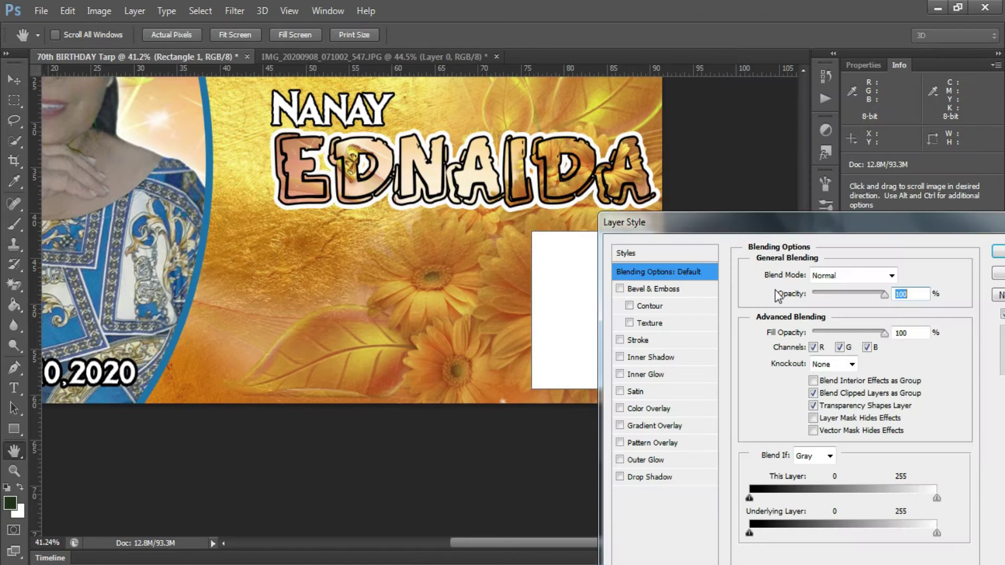
{"action": "left_click", "coordinate": [638, 341]}
{"action": "left_click", "coordinate": [785, 378]}
{"action": "left_click", "coordinate": [372, 344]}
{"action": "left_click", "coordinate": [989, 142]}
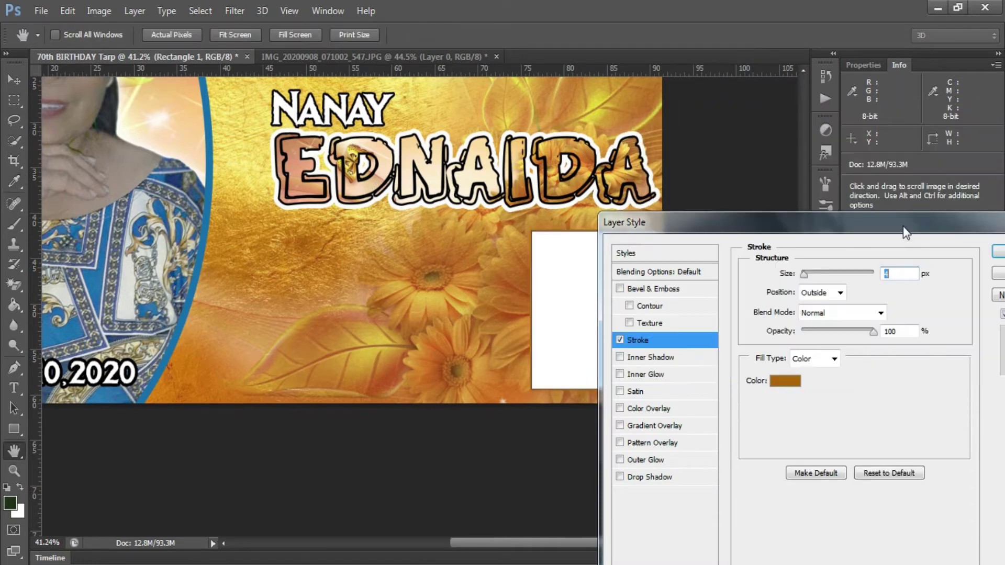
{"action": "left_click", "coordinate": [652, 477]}
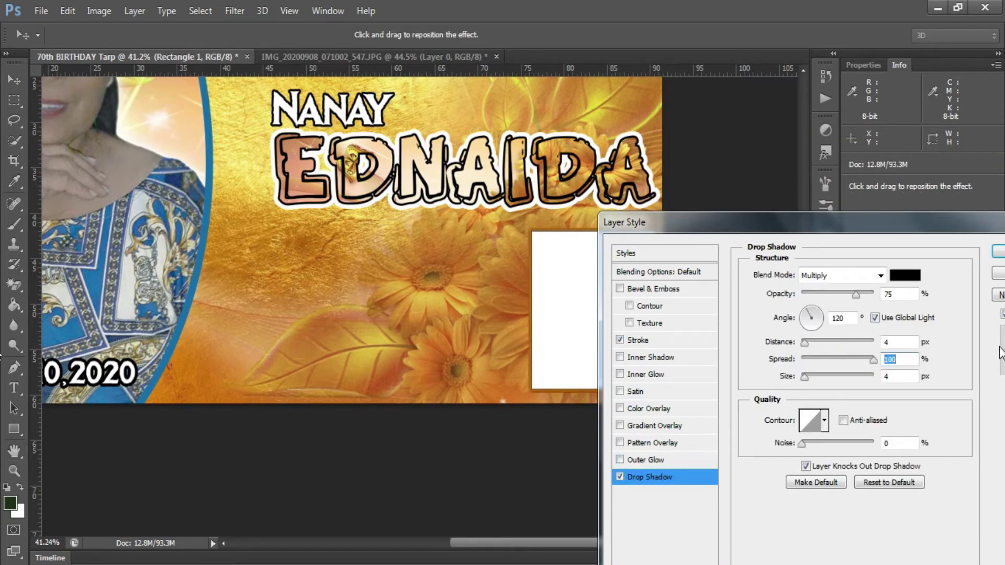
{"action": "key", "text": "Return"}
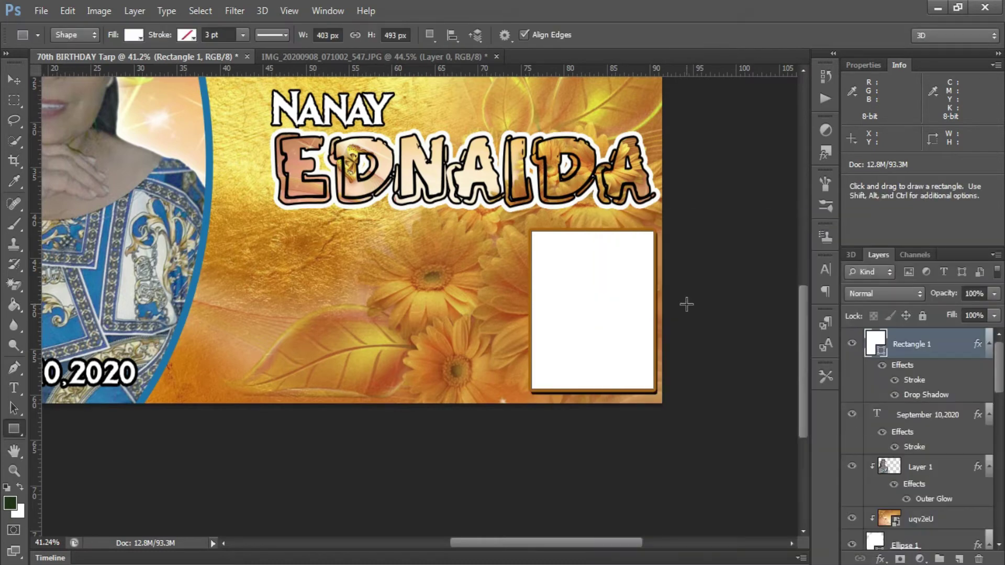
{"action": "mouse_move", "coordinate": [608, 308]}
{"action": "left_mouse_down"}
{"action": "mouse_move", "coordinate": [483, 301]}
{"action": "mouse_move", "coordinate": [512, 303]}
{"action": "mouse_move", "coordinate": [519, 283]}
{"action": "left_mouse_up"}
{"action": "key", "text": "ctrl+t"}
- Duplicate the frame into a row of four white frames, adjusting their positions
{"action": "key", "text": "Return"}
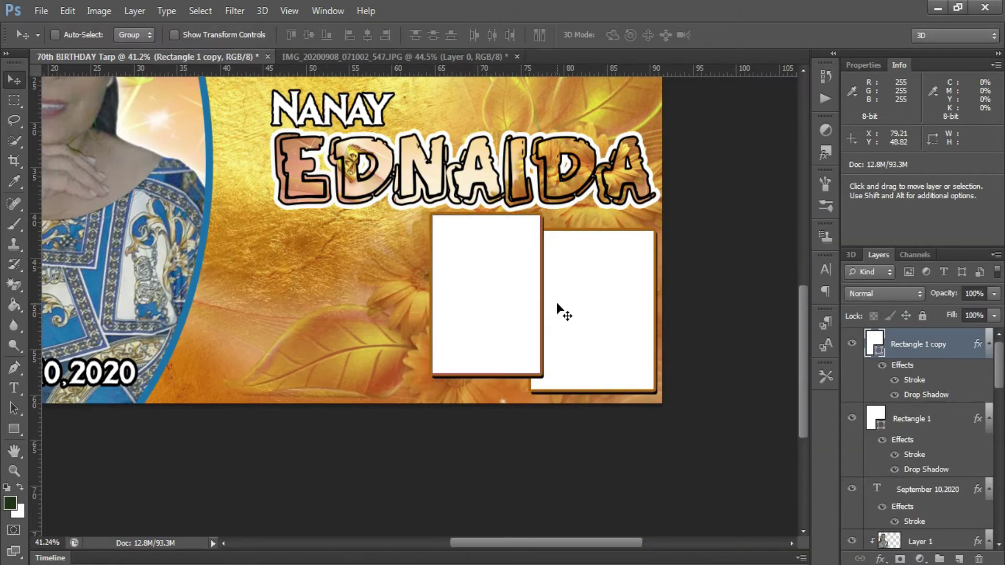
{"action": "right_click", "coordinate": [584, 309]}
{"action": "left_click", "coordinate": [582, 314]}
{"action": "left_click_drag", "start_coordinate": [611, 317], "coordinate": [411, 319]}
{"action": "left_click_drag", "start_coordinate": [525, 297], "coordinate": [548, 298]}
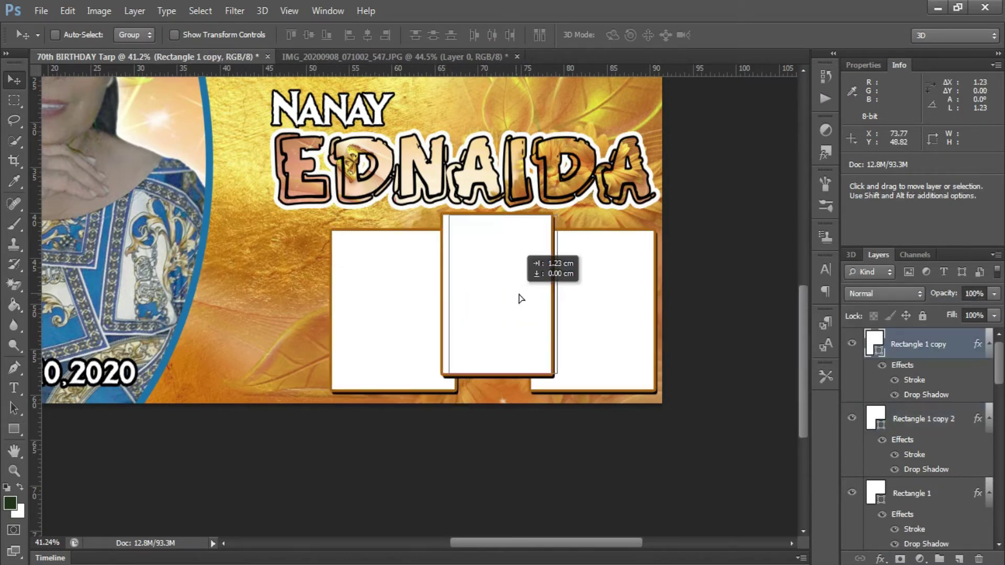
{"action": "right_click", "coordinate": [437, 312]}
{"action": "left_click", "coordinate": [443, 318]}
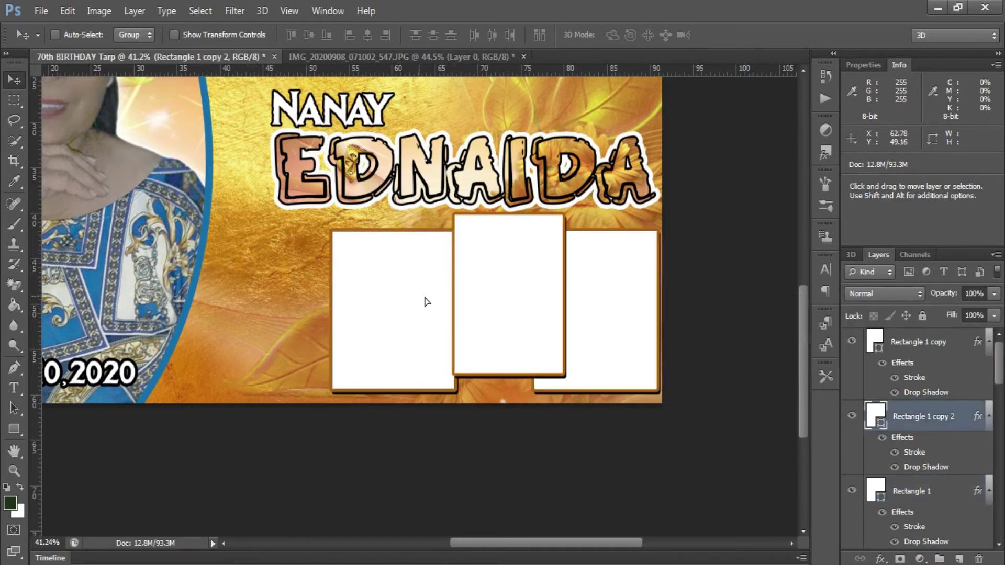
{"action": "left_click_drag", "start_coordinate": [426, 298], "coordinate": [435, 299]}
{"action": "right_click", "coordinate": [448, 292]}
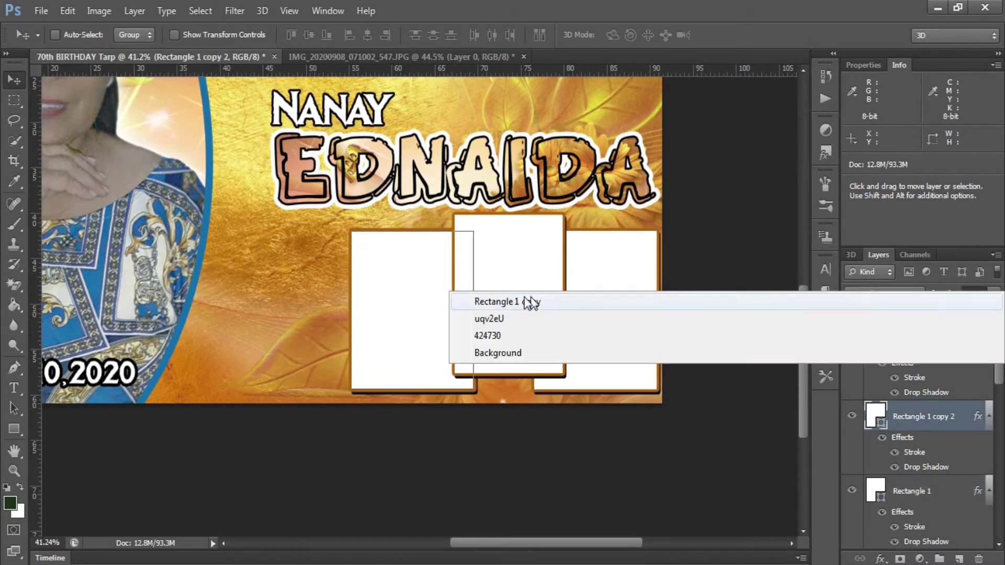
{"action": "left_click", "coordinate": [529, 298]}
{"action": "left_click_drag", "start_coordinate": [529, 298], "coordinate": [330, 283]}
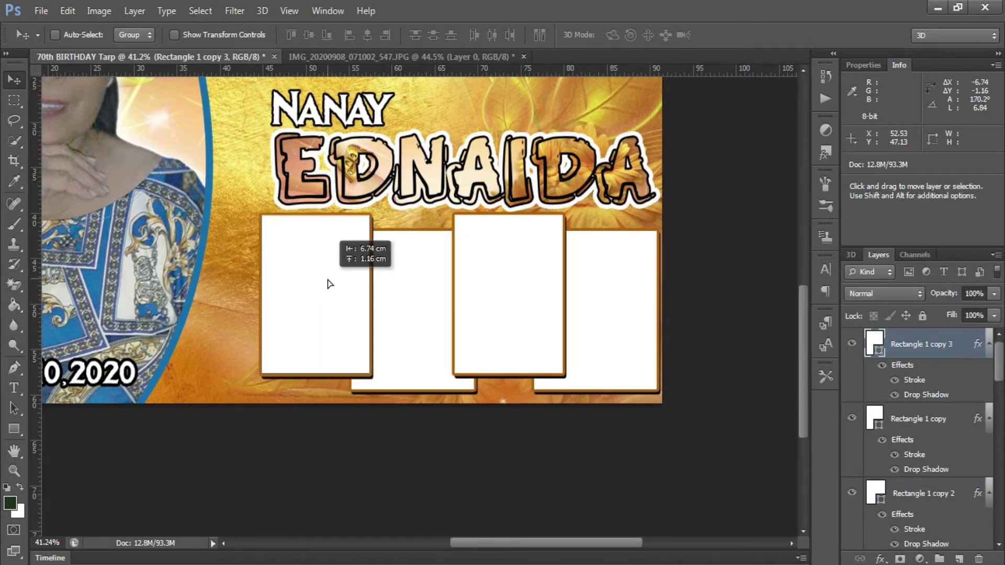
- Shift all four frames left together
{"action": "scroll", "coordinate": [318, 319], "scroll_direction": "down", "scroll_amount": 3}
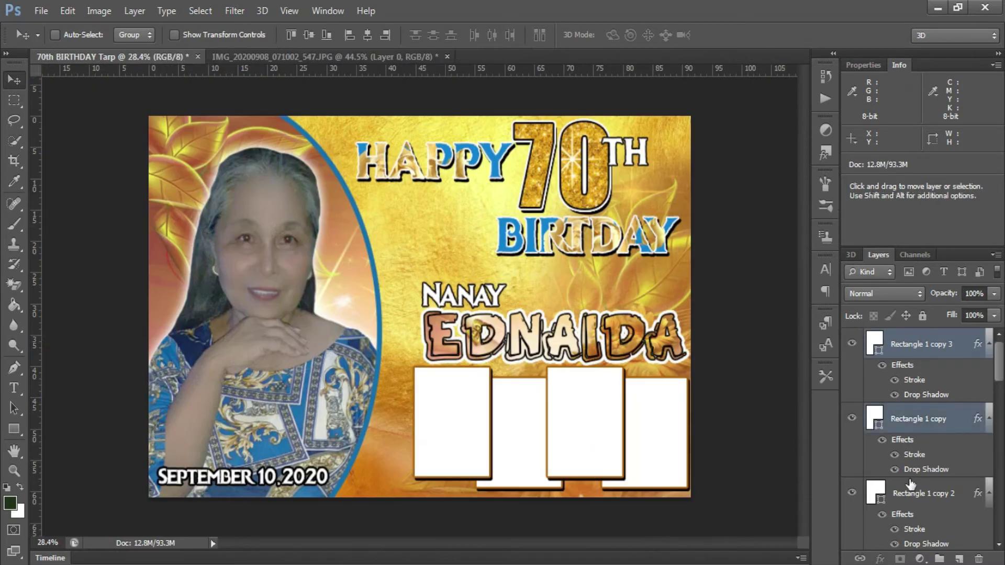
{"action": "scroll", "coordinate": [911, 440], "scroll_direction": "down", "scroll_amount": 5}
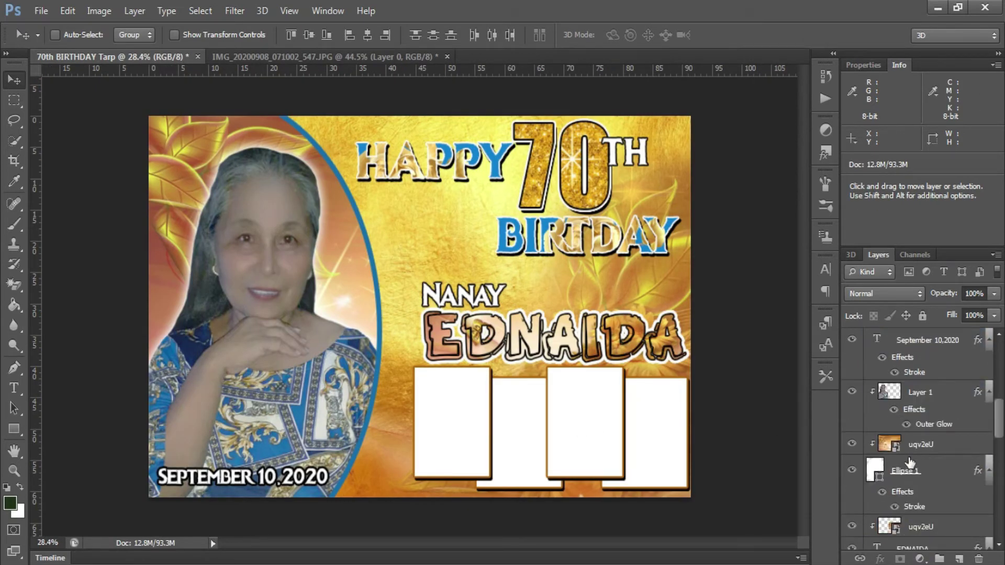
{"action": "scroll", "coordinate": [911, 463], "scroll_direction": "up", "scroll_amount": 5}
{"action": "scroll", "coordinate": [911, 460], "scroll_direction": "down", "scroll_amount": 3}
{"action": "scroll", "coordinate": [911, 460], "scroll_direction": "down", "scroll_amount": 2}
{"action": "scroll", "coordinate": [911, 459], "scroll_direction": "down", "scroll_amount": 2}
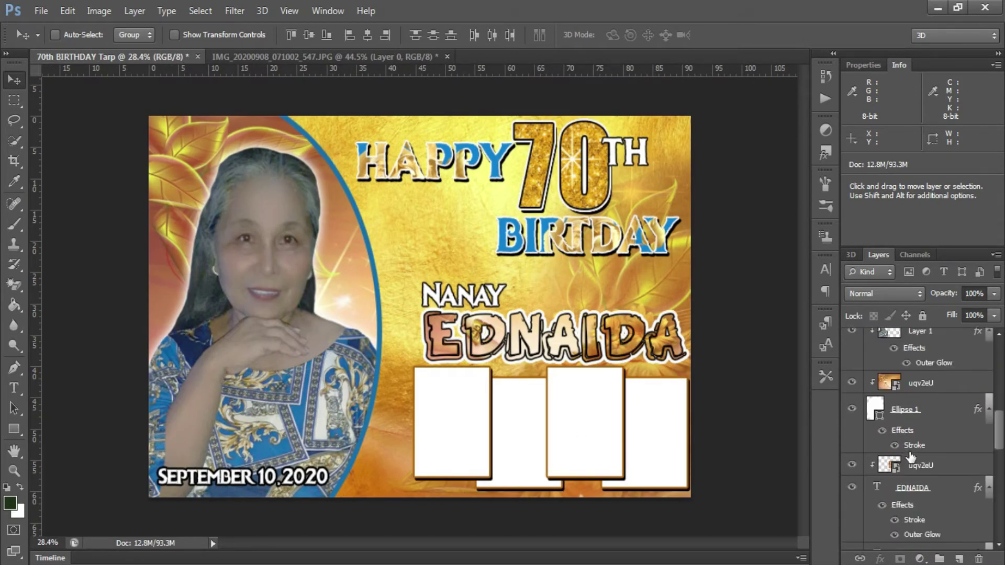
{"action": "scroll", "coordinate": [969, 425], "scroll_direction": "up", "scroll_amount": 5}
{"action": "scroll", "coordinate": [938, 434], "scroll_direction": "down", "scroll_amount": 1}
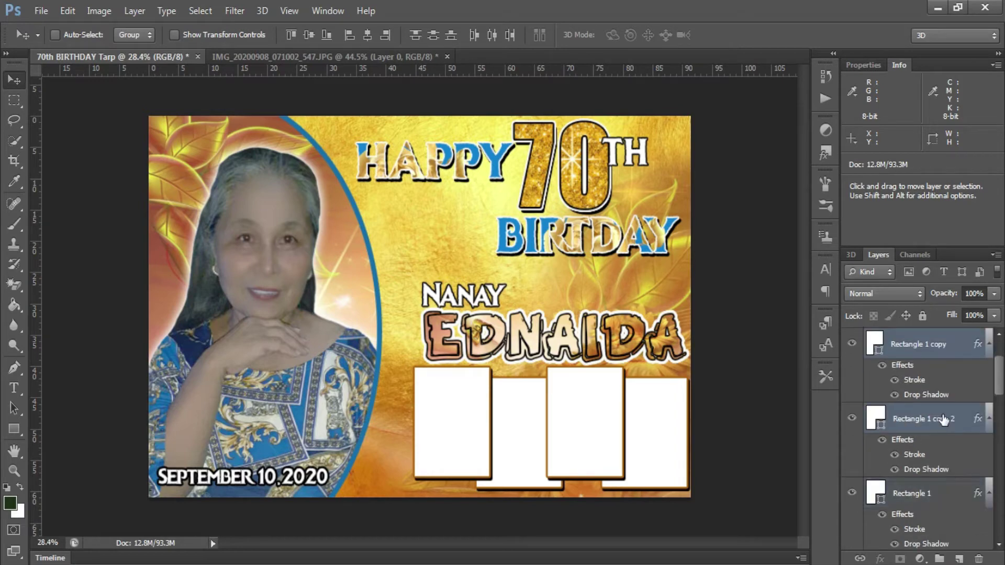
{"action": "key", "text": "shift+Left"}
{"action": "key", "text": "shift+Left"}
{"action": "key", "text": "shift+Left"}
{"action": "key", "text": "shift+Left"}
{"action": "key", "text": "shift+Left"}
{"action": "key", "text": "shift+Left"}
{"action": "key", "text": "shift+Left"}
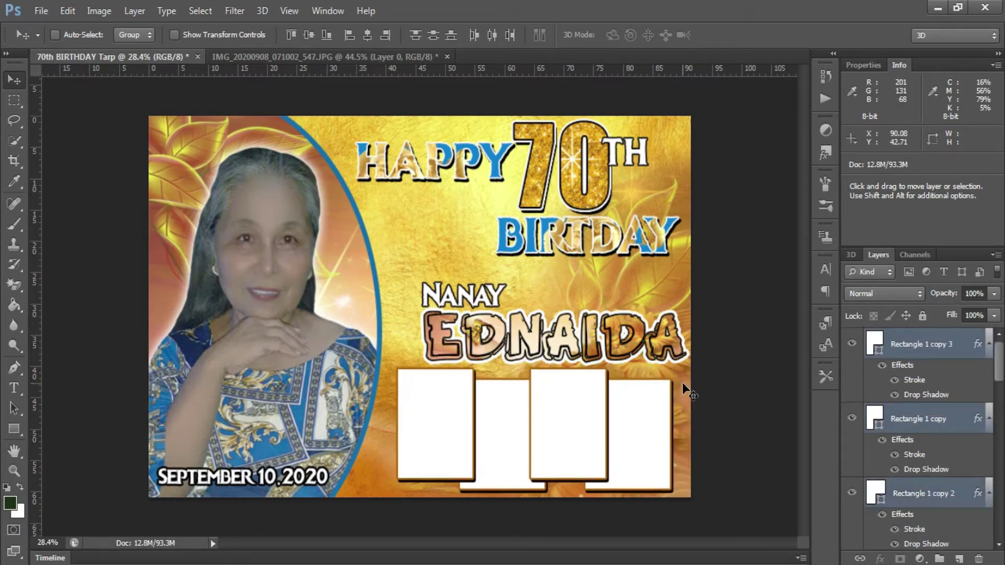
{"action": "key", "text": "shift+Left"}
{"action": "key", "text": "shift+Left"}
{"action": "key", "text": "shift+Left"}
{"action": "scroll", "coordinate": [675, 408], "scroll_direction": "up", "scroll_amount": 2}
{"action": "scroll", "coordinate": [370, 326], "scroll_direction": "down", "scroll_amount": 1}
- Tilt the leftmost frame a few degrees and move it slightly left
{"action": "left_click", "coordinate": [393, 337], "text": "ctrl"}
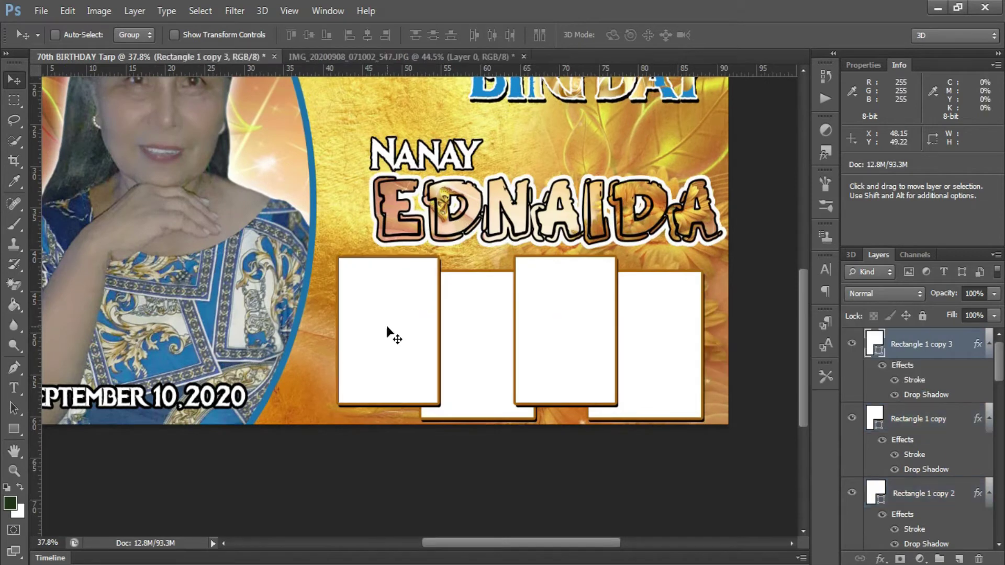
{"action": "key", "text": "ctrl+t"}
{"action": "left_click_drag", "start_coordinate": [477, 287], "coordinate": [475, 281]}
{"action": "left_click_drag", "start_coordinate": [390, 313], "coordinate": [371, 312]}
{"action": "key", "text": "Return"}
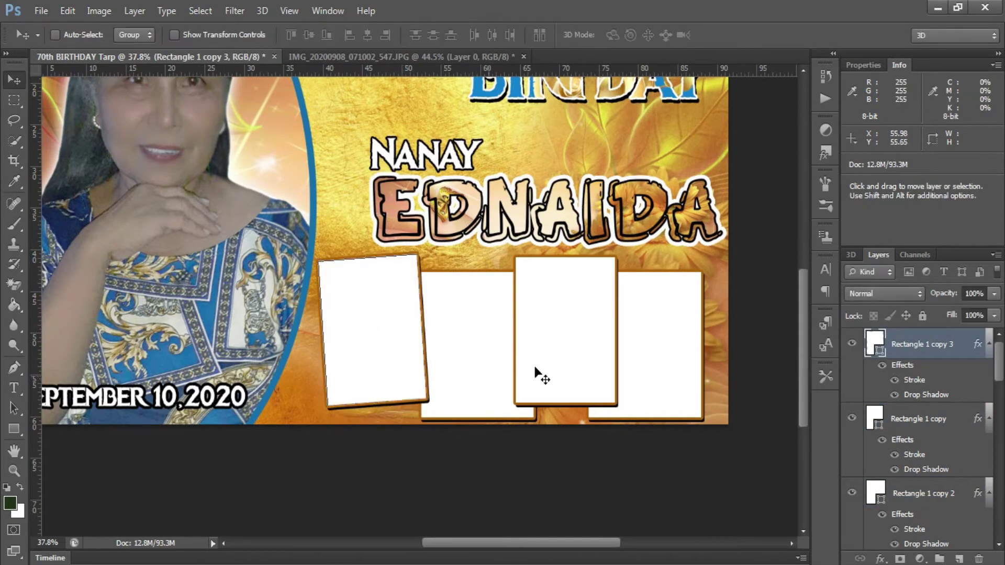
- Nudge the rightmost frame right and tilt the third frame about 4 degrees
{"action": "left_click", "coordinate": [680, 340], "text": "ctrl"}
{"action": "key", "text": "shift+Right"}
{"action": "key", "text": "shift+Right"}
{"action": "key", "text": "shift+Right"}
{"action": "key", "text": "shift+Right"}
{"action": "key", "text": "shift+Right"}
{"action": "right_click", "coordinate": [567, 311]}
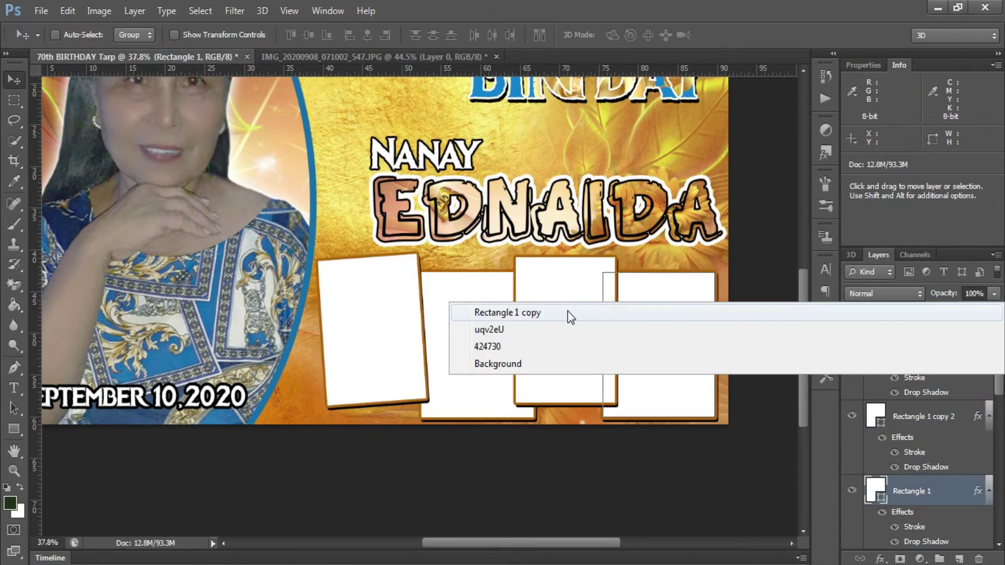
{"action": "left_click", "coordinate": [567, 314]}
{"action": "key", "text": "ctrl+t"}
{"action": "left_click_drag", "start_coordinate": [666, 259], "coordinate": [670, 267]}
{"action": "key", "text": "Return"}
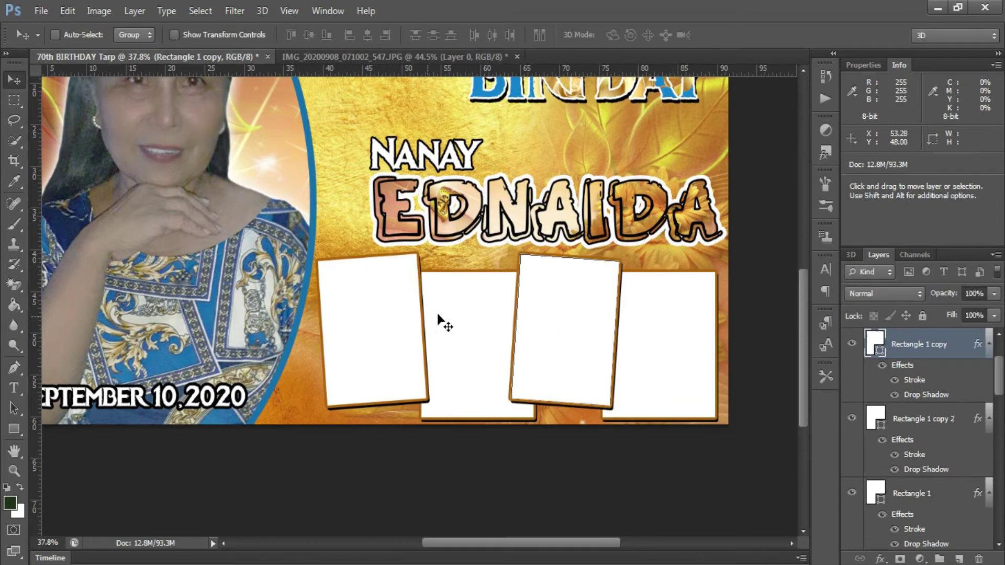
- Nudge individual frames left and right to even out the spacing
{"action": "right_click", "coordinate": [366, 341]}
{"action": "left_click", "coordinate": [394, 348]}
{"action": "key", "text": "shift+Left"}
{"action": "key", "text": "shift+Left"}
{"action": "key", "text": "shift+Left"}
{"action": "key", "text": "shift+Left"}
{"action": "key", "text": "shift+Left"}
{"action": "key", "text": "shift+Left"}
{"action": "right_click", "coordinate": [449, 343]}
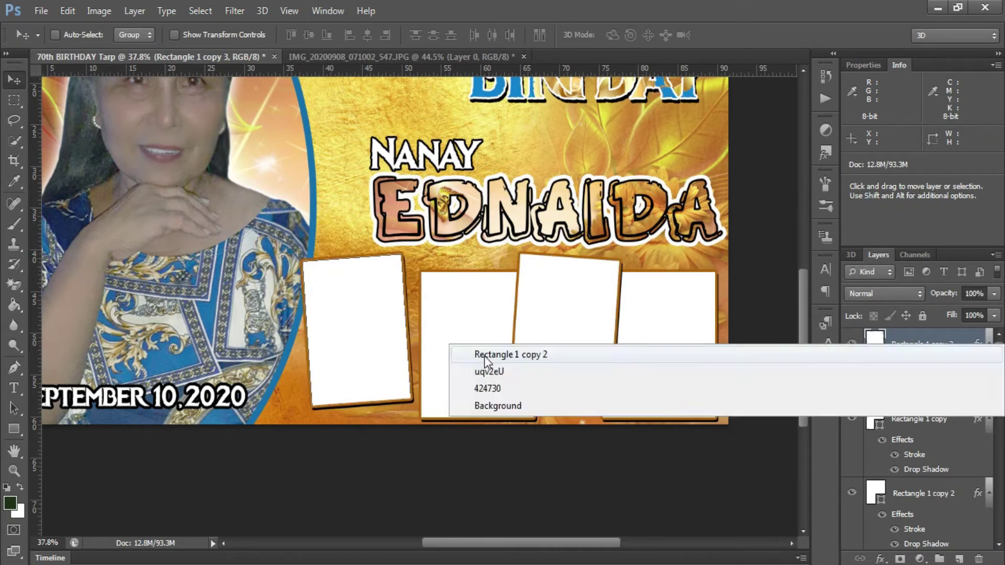
{"action": "left_click", "coordinate": [476, 352]}
{"action": "right_click", "coordinate": [668, 335]}
{"action": "left_click", "coordinate": [705, 352]}
{"action": "key", "text": "shift+Right"}
{"action": "key", "text": "shift+Right"}
{"action": "key", "text": "shift+Right"}
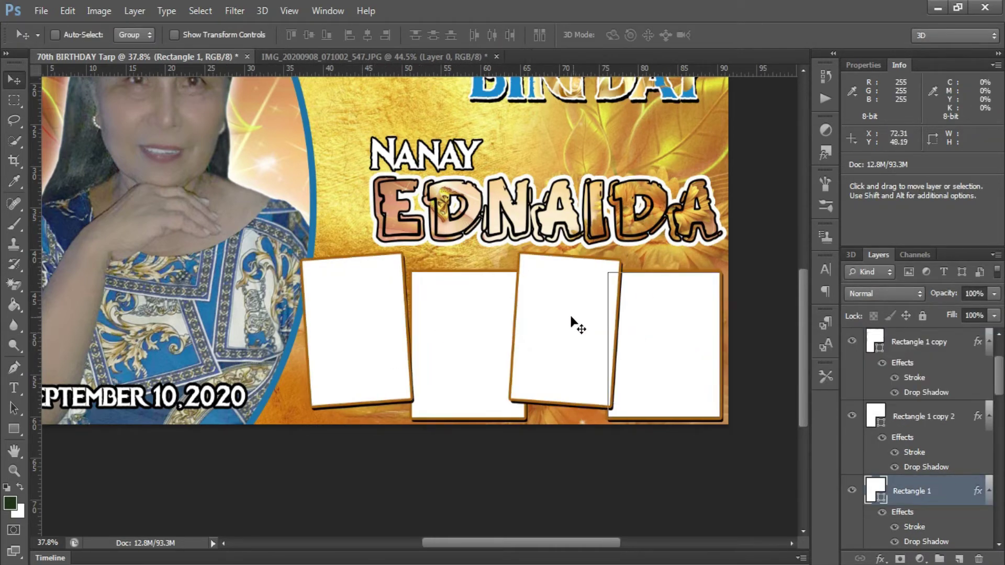
{"action": "right_click", "coordinate": [572, 325]}
{"action": "left_click", "coordinate": [592, 330]}
{"action": "right_click", "coordinate": [363, 333]}
{"action": "left_click", "coordinate": [379, 336]}
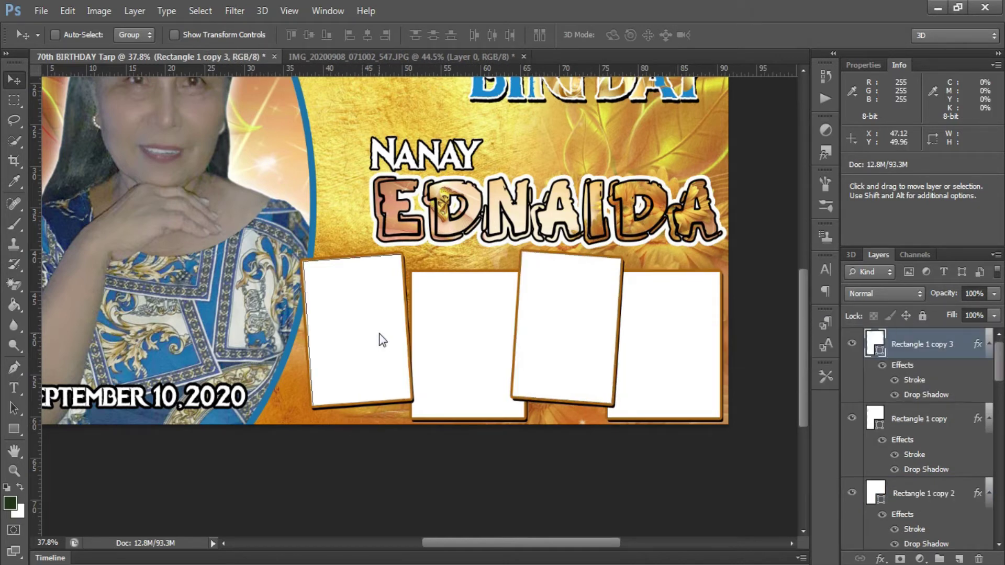
{"action": "key", "text": "shift+Right"}
{"action": "key", "text": "shift+Right"}
{"action": "key", "text": "shift+Right"}
- Place the striped-dress photo from the KINGSTON (F:) drive
{"action": "left_click", "coordinate": [41, 10]}
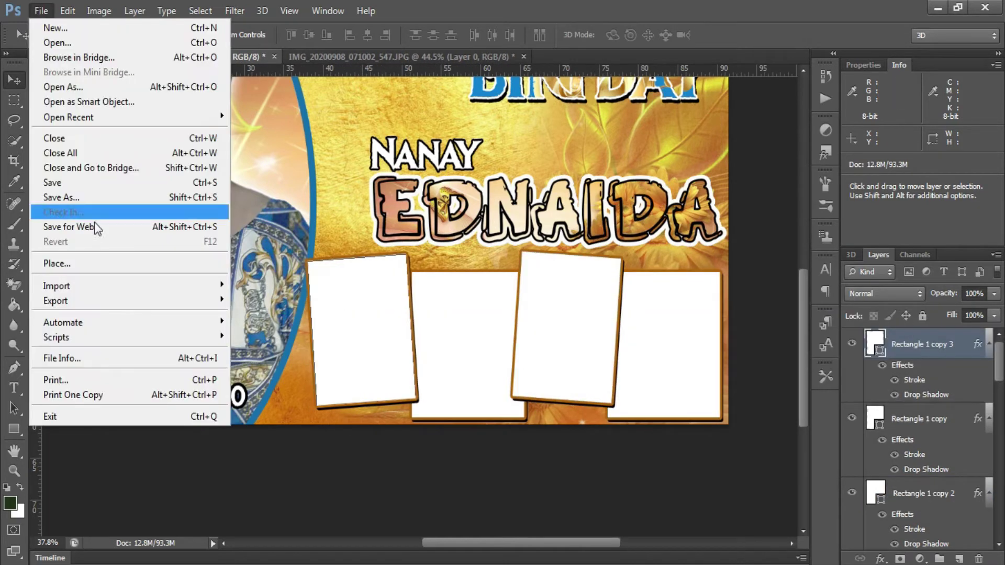
{"action": "left_click", "coordinate": [52, 263]}
{"action": "left_click", "coordinate": [42, 215]}
{"action": "double_click", "coordinate": [325, 150]}
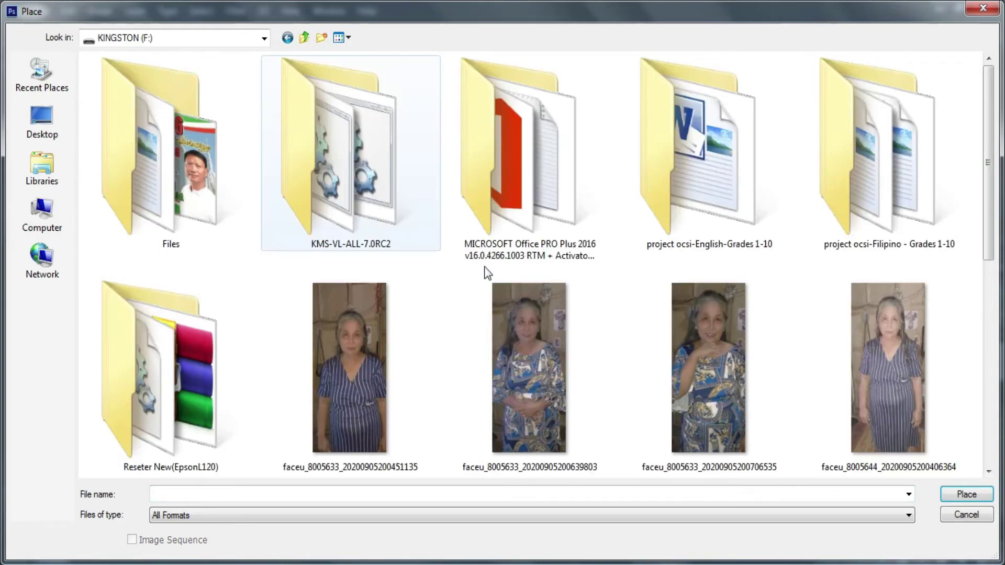
{"action": "scroll", "coordinate": [469, 280], "scroll_direction": "down", "scroll_amount": 2}
{"action": "double_click", "coordinate": [901, 390]}
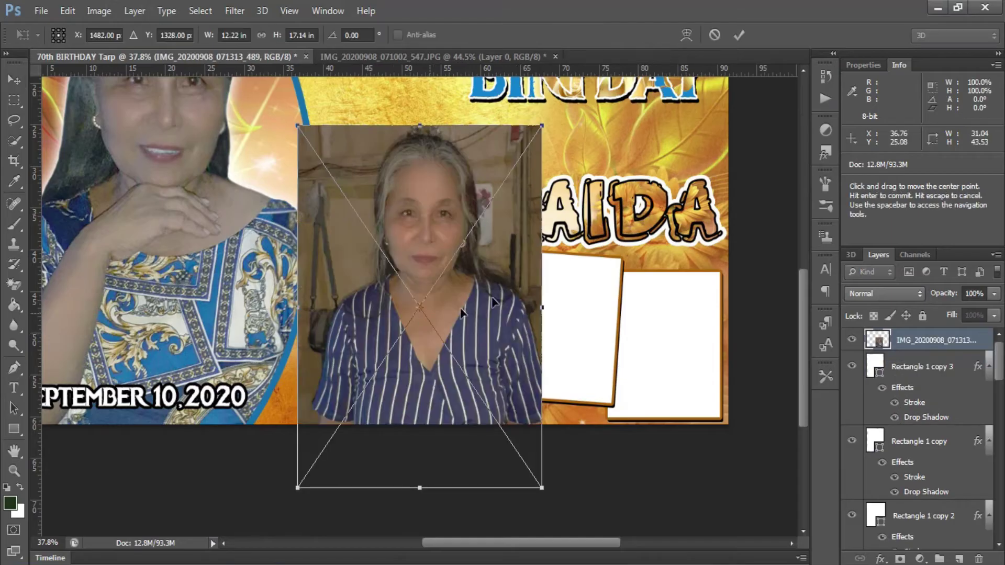
- Shrink and tilt the photo over the leftmost frame and clip it to the frame
{"action": "mouse_move", "coordinate": [534, 126]}
{"action": "left_mouse_down"}
{"action": "mouse_move", "coordinate": [393, 351]}
{"action": "mouse_move", "coordinate": [385, 275]}
{"action": "left_mouse_up"}
{"action": "left_click_drag", "start_coordinate": [426, 410], "coordinate": [430, 414]}
{"action": "key", "text": "Return"}
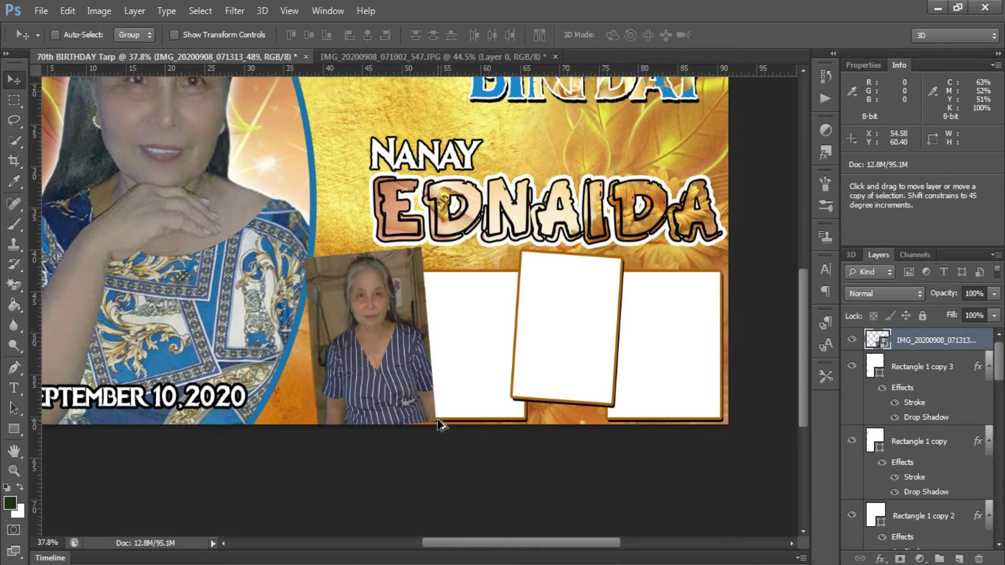
{"action": "key", "text": "ctrl+alt+g"}
{"action": "scroll", "coordinate": [426, 403], "scroll_direction": "up", "scroll_amount": 3}
{"action": "left_click_drag", "start_coordinate": [366, 338], "coordinate": [353, 345]}
- Apply a Variations colour adjustment to the clipped photo
{"action": "left_click", "coordinate": [99, 10]}
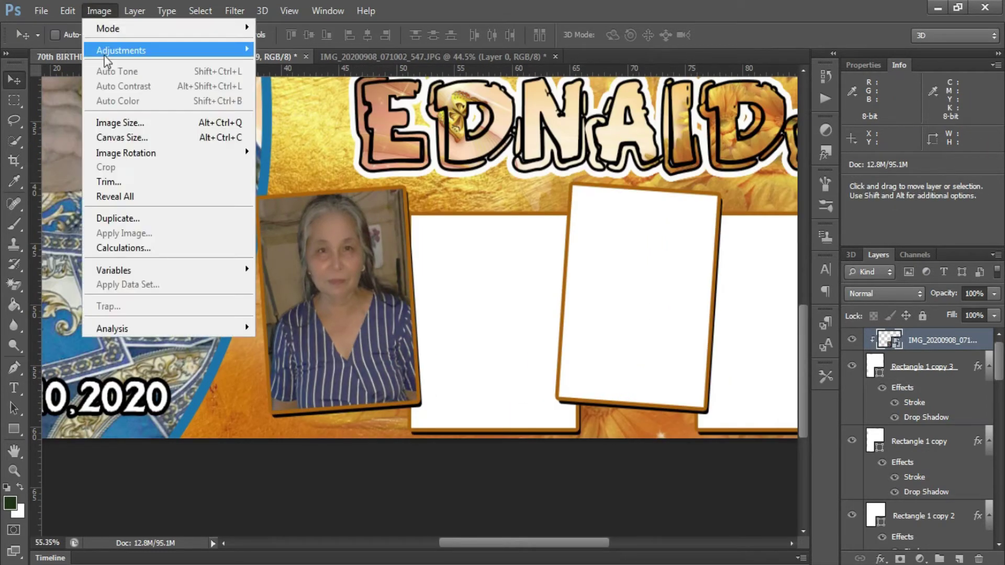
{"action": "left_click", "coordinate": [293, 267]}
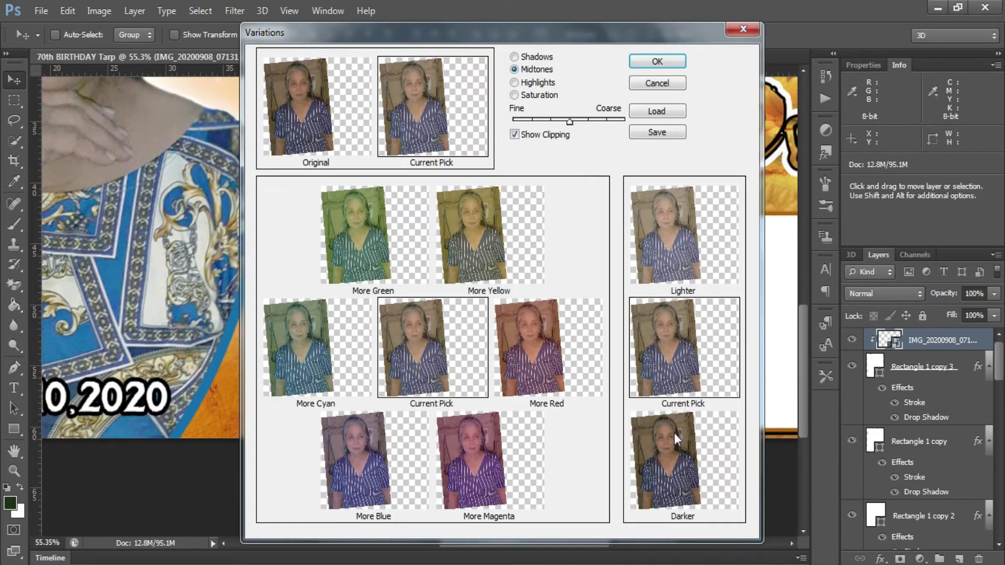
{"action": "left_click", "coordinate": [674, 83]}
- Place the blue patterned-dress photo above the second frame's layer
{"action": "right_click", "coordinate": [474, 259]}
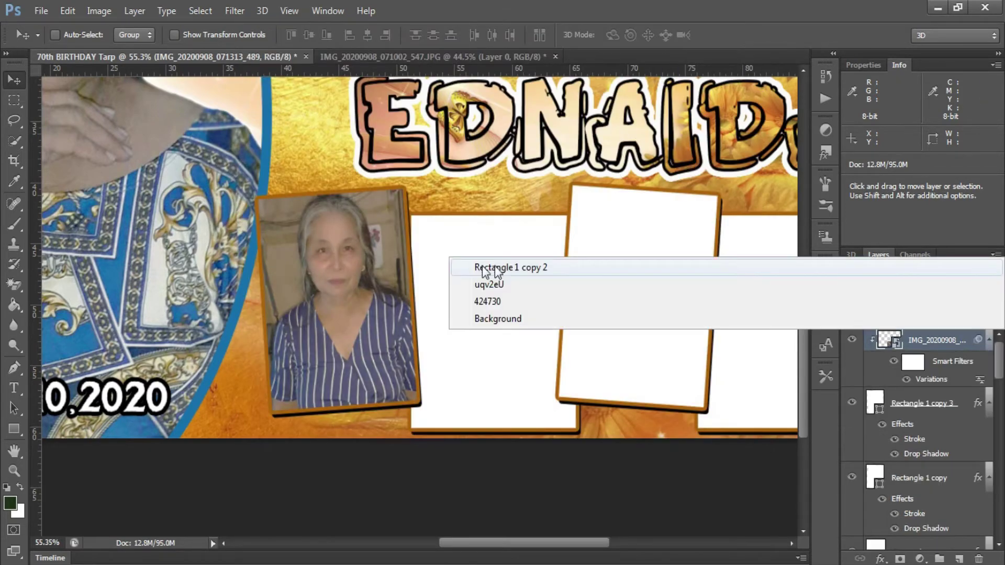
{"action": "left_click", "coordinate": [495, 267]}
{"action": "left_click", "coordinate": [41, 11]}
{"action": "left_click", "coordinate": [53, 263]}
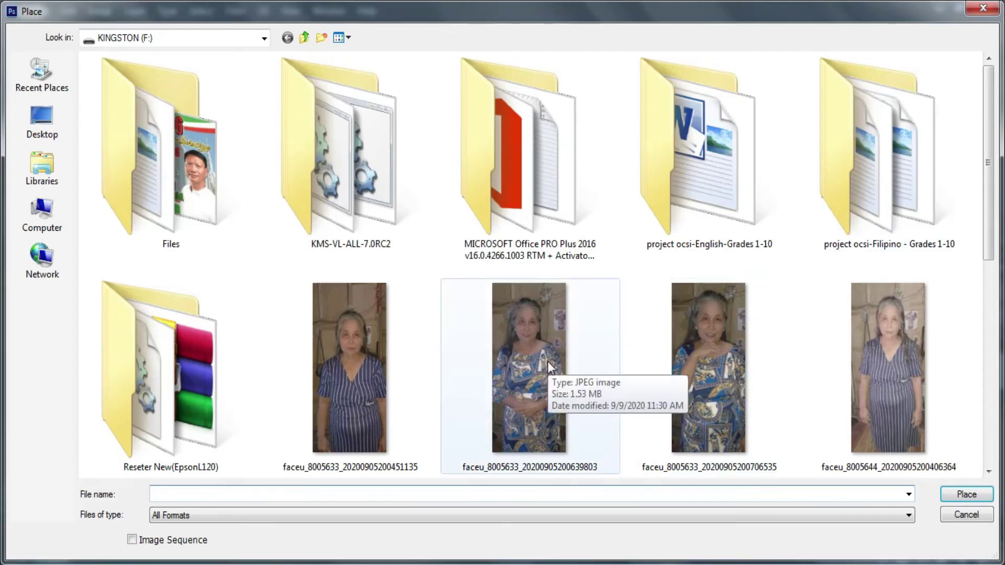
{"action": "double_click", "coordinate": [583, 376]}
- Tilt and scale the photo to fit, and clip it into the second frame
{"action": "mouse_move", "coordinate": [590, 224]}
{"action": "left_mouse_down"}
{"action": "mouse_move", "coordinate": [658, 217]}
{"action": "mouse_move", "coordinate": [601, 224]}
{"action": "left_mouse_up"}
{"action": "scroll", "coordinate": [601, 224], "scroll_direction": "down", "scroll_amount": 2}
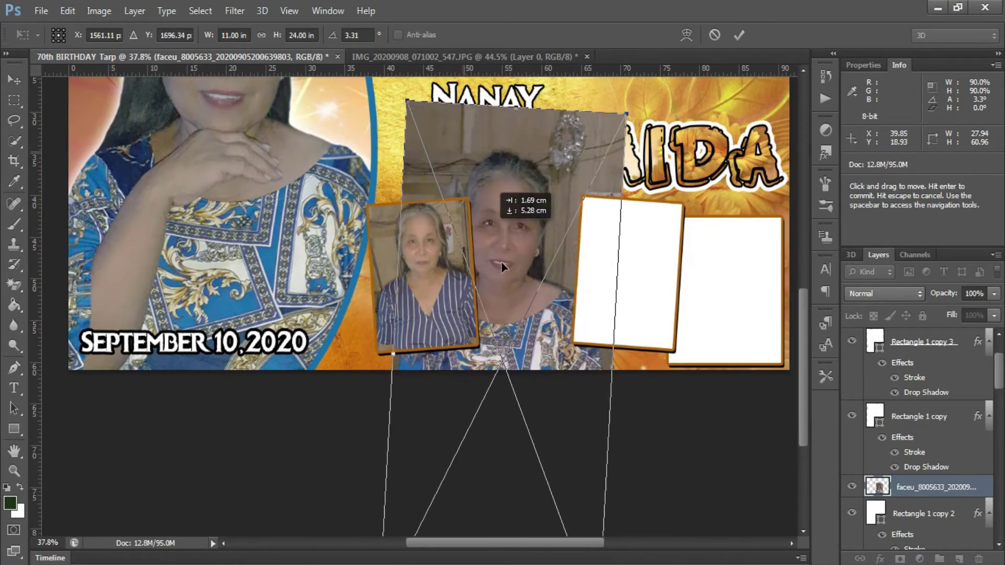
{"action": "mouse_move", "coordinate": [497, 235]}
{"action": "left_mouse_down"}
{"action": "mouse_move", "coordinate": [466, 251]}
{"action": "mouse_move", "coordinate": [520, 263]}
{"action": "mouse_move", "coordinate": [546, 224]}
{"action": "left_mouse_up"}
{"action": "key", "text": "Return"}
{"action": "scroll", "coordinate": [546, 224], "scroll_direction": "up", "scroll_amount": 2}
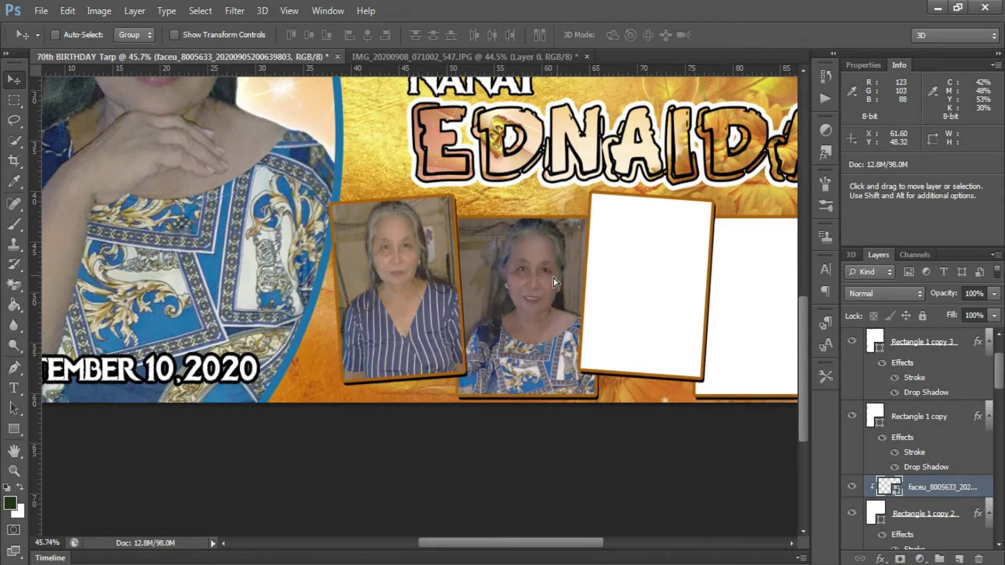
{"action": "key", "text": "ctrl+alt+g"}
- Apply a Variations colour adjustment to the second photo
{"action": "left_click", "coordinate": [99, 10]}
{"action": "left_click", "coordinate": [287, 340]}
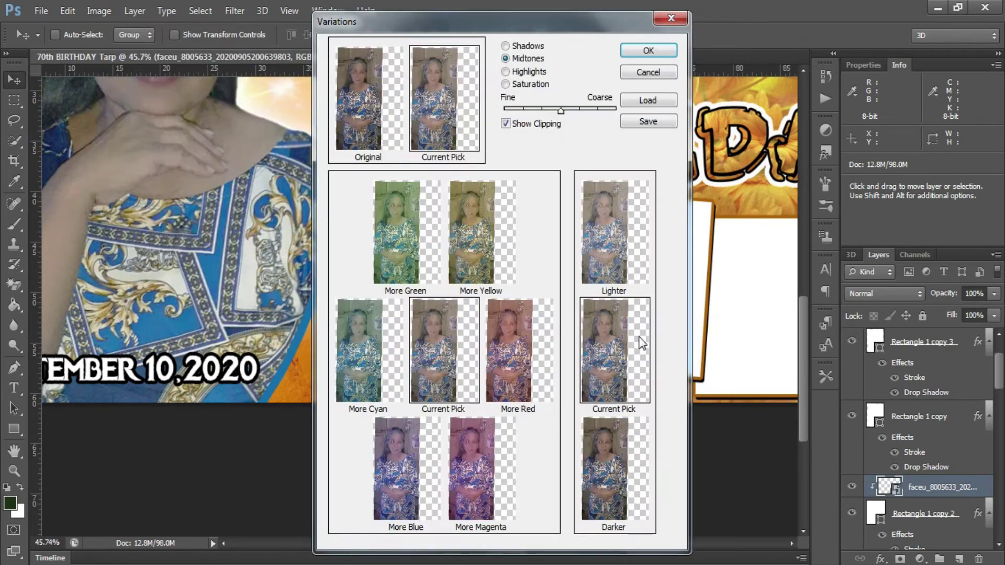
{"action": "left_click", "coordinate": [614, 471]}
{"action": "left_click", "coordinate": [635, 204]}
{"action": "key", "text": "Return"}
- Place the striped-dress photo above the third frame's layer
{"action": "scroll", "coordinate": [667, 240], "scroll_direction": "up", "scroll_amount": 2}
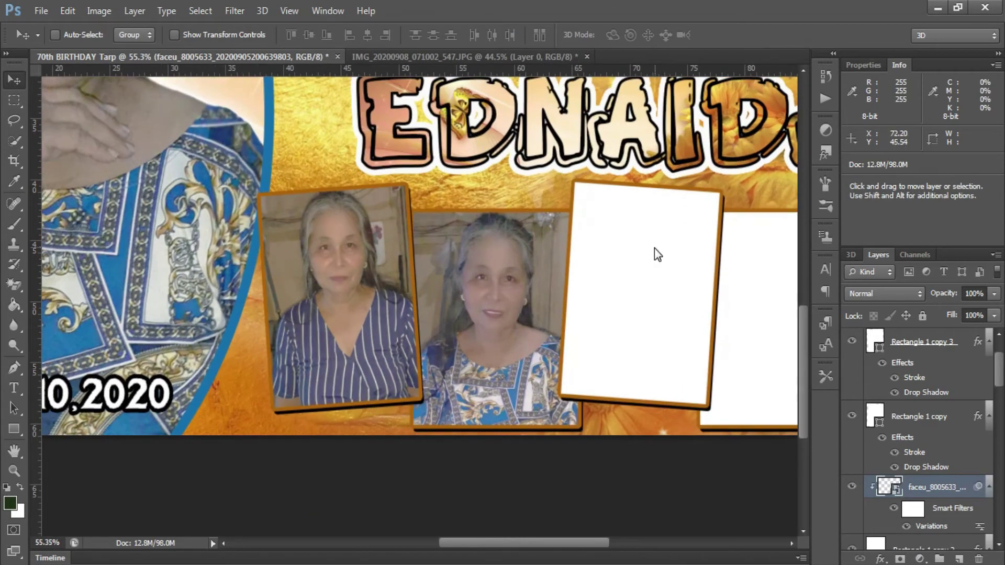
{"action": "left_click", "coordinate": [655, 248], "text": "ctrl"}
{"action": "left_click", "coordinate": [41, 11]}
{"action": "left_click", "coordinate": [112, 264]}
{"action": "left_click", "coordinate": [549, 294]}
{"action": "scroll", "coordinate": [544, 318], "scroll_direction": "down", "scroll_amount": 5}
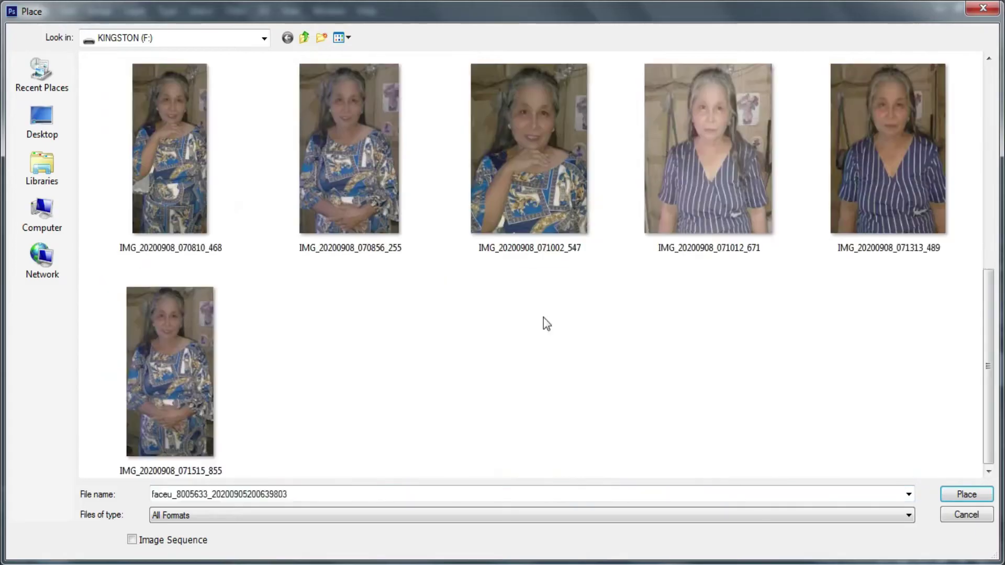
{"action": "scroll", "coordinate": [543, 317], "scroll_direction": "up", "scroll_amount": 3}
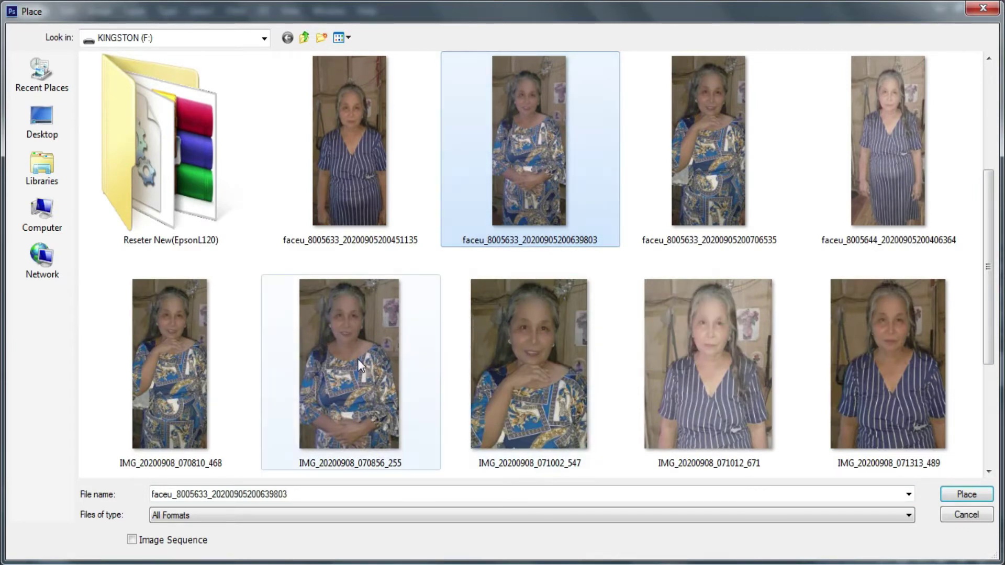
{"action": "double_click", "coordinate": [894, 165]}
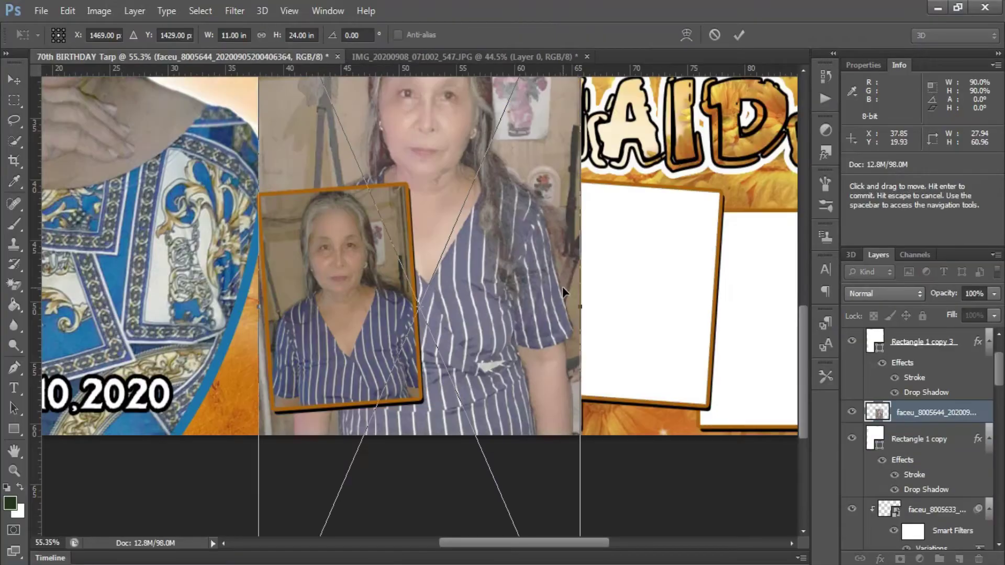
- Shrink and tilt the photo over the third frame, clip it, and nudge it up
{"action": "left_click_drag", "start_coordinate": [700, 152], "coordinate": [692, 202]}
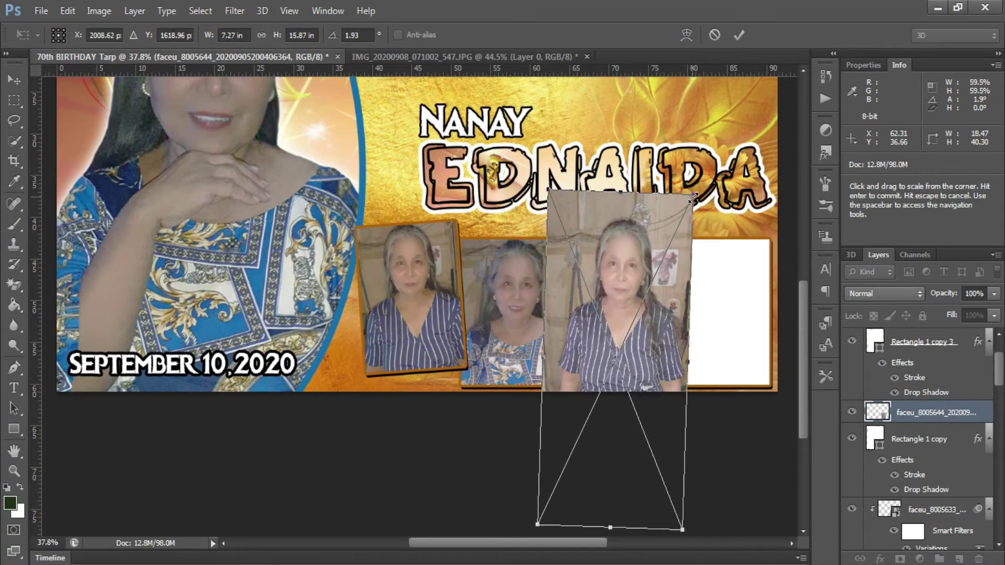
{"action": "key", "text": "Return"}
{"action": "key", "text": "ctrl+alt+g"}
{"action": "scroll", "coordinate": [608, 314], "scroll_direction": "up", "scroll_amount": 1}
{"action": "mouse_move", "coordinate": [618, 367]}
{"action": "left_mouse_down"}
{"action": "mouse_move", "coordinate": [609, 377]}
{"action": "mouse_move", "coordinate": [598, 360]}
{"action": "left_mouse_up"}
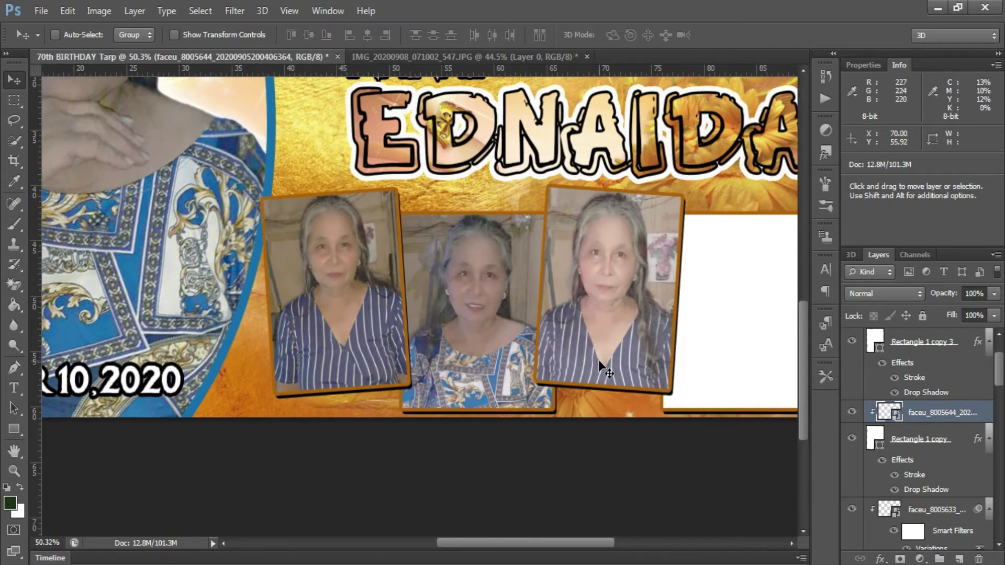
{"action": "left_click", "coordinate": [718, 274], "text": "ctrl"}
- Place the chin-resting photo into the tarp
{"action": "left_click", "coordinate": [40, 11]}
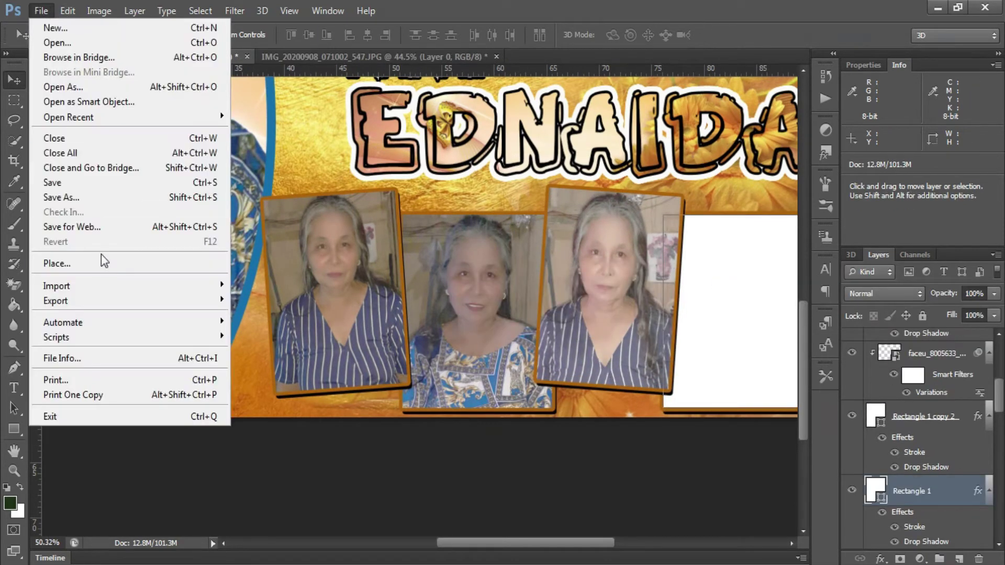
{"action": "left_click", "coordinate": [101, 260]}
{"action": "left_click", "coordinate": [667, 347]}
{"action": "scroll", "coordinate": [667, 347], "scroll_direction": "down", "scroll_amount": 1}
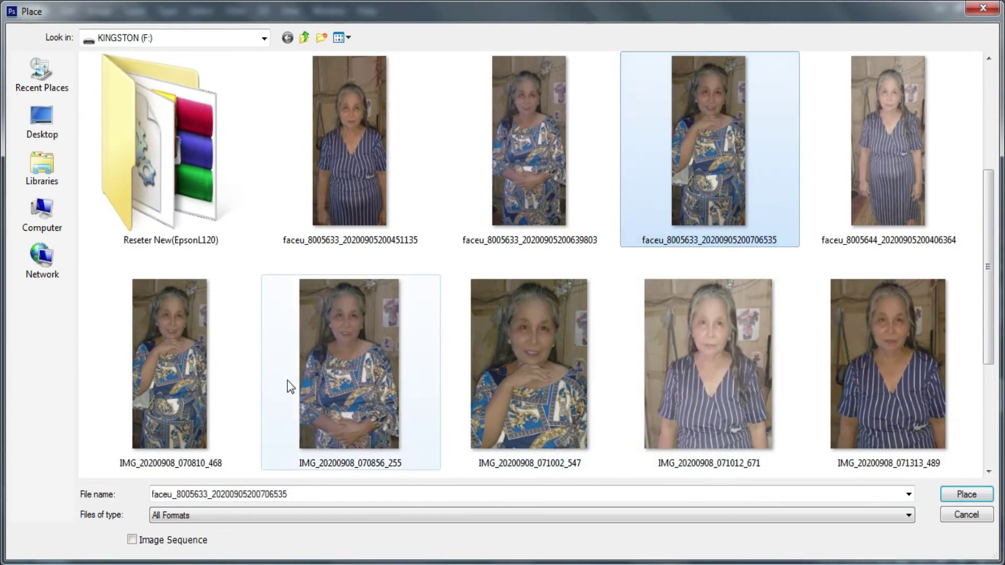
{"action": "double_click", "coordinate": [738, 197]}
{"action": "scroll", "coordinate": [620, 304], "scroll_direction": "down", "scroll_amount": 2}
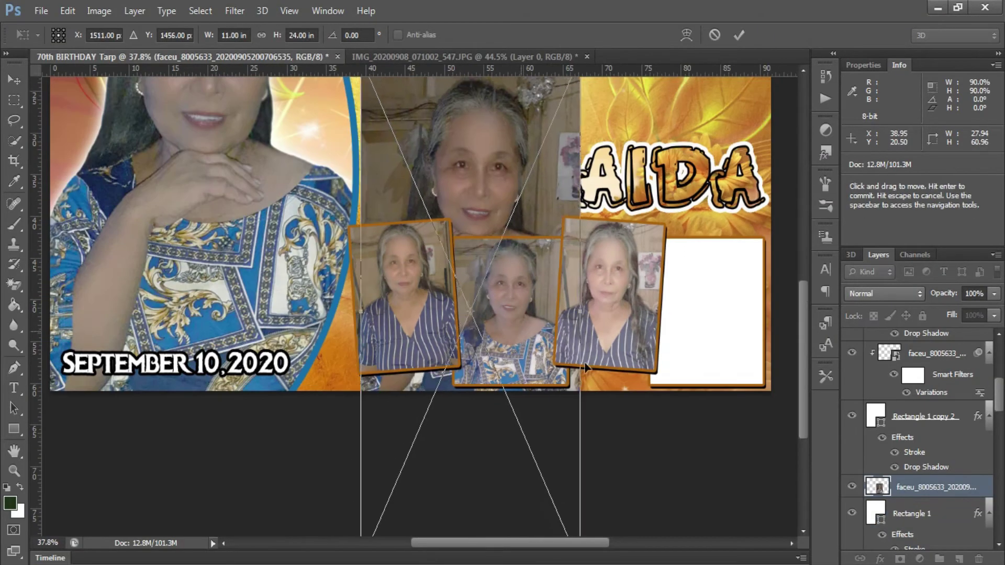
- Resize, move and slightly rotate the photo over the fourth frame, then clip it
{"action": "left_click_drag", "start_coordinate": [576, 241], "coordinate": [681, 246]}
{"action": "left_click_drag", "start_coordinate": [680, 314], "coordinate": [737, 335]}
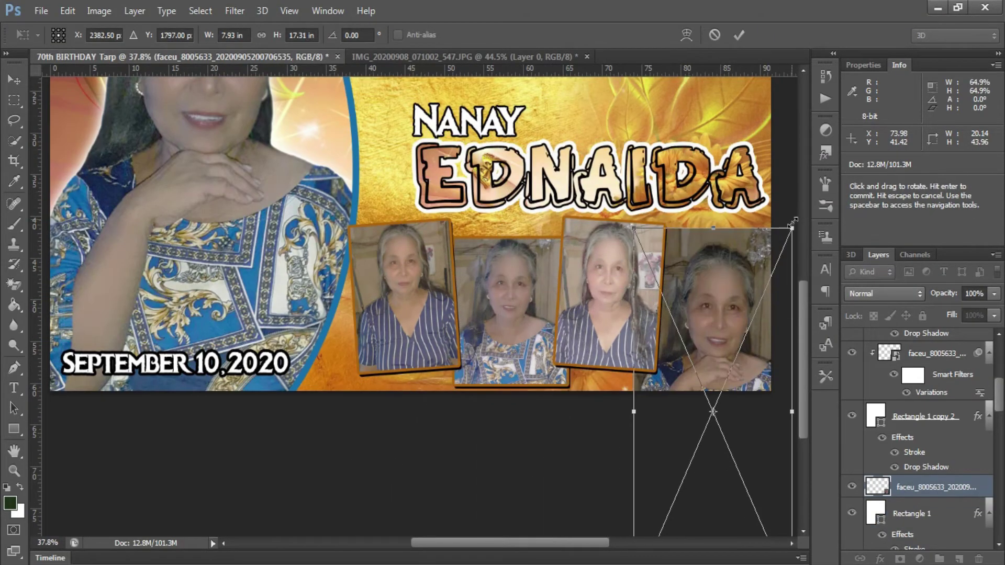
{"action": "left_click_drag", "start_coordinate": [792, 238], "coordinate": [767, 229]}
{"action": "key", "text": "Return"}
{"action": "key", "text": "ctrl+alt+g"}
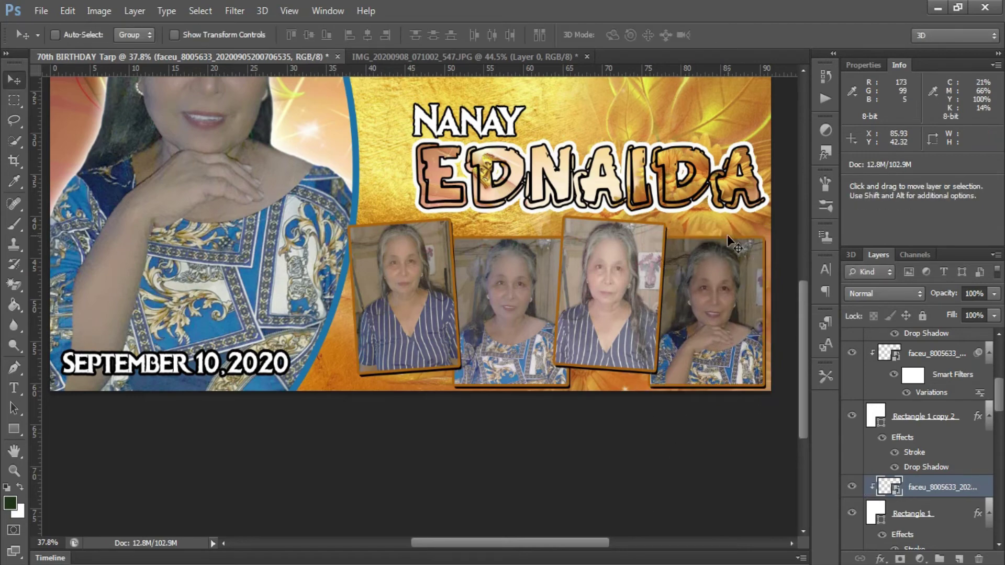
- Apply a Variations colour adjustment to the photo and fit the whole tarp on screen
{"action": "left_click", "coordinate": [99, 10]}
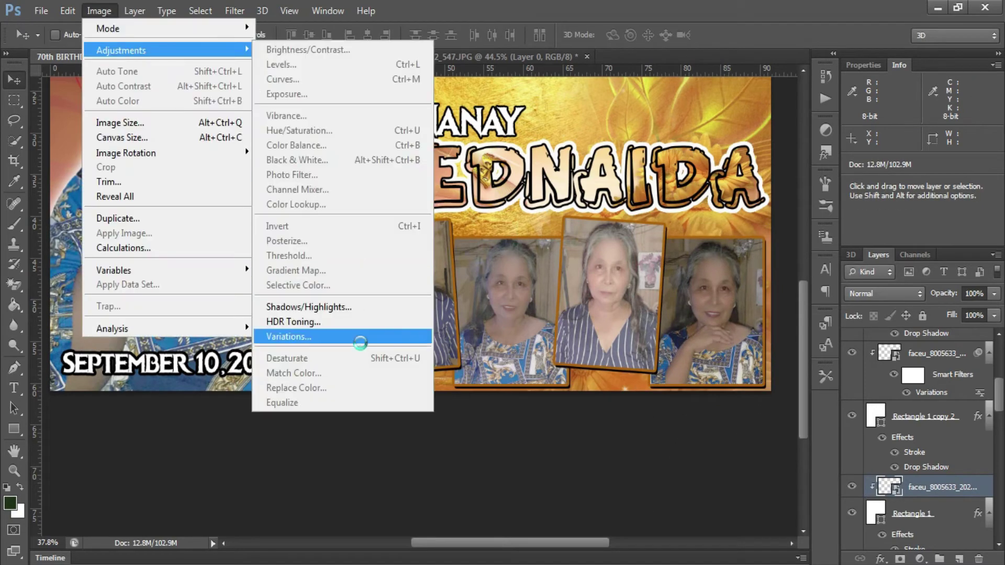
{"action": "left_click", "coordinate": [335, 397]}
{"action": "left_click", "coordinate": [636, 47]}
{"action": "key", "text": "ctrl+0"}
- Save the tarp as a TIFF in the Desktop '70th birthday' folder
{"action": "key", "text": "ctrl+shift+s"}
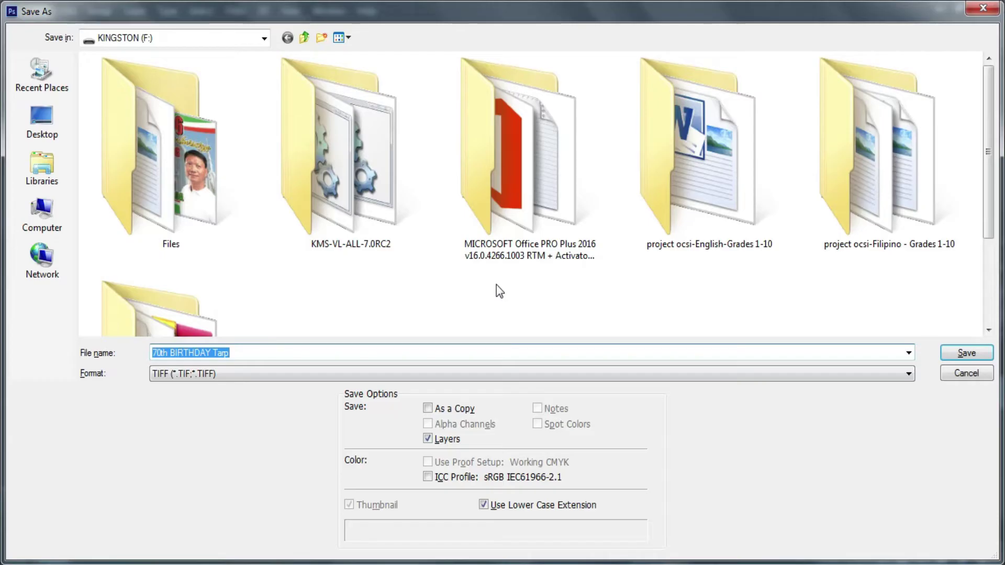
{"action": "left_click", "coordinate": [42, 120]}
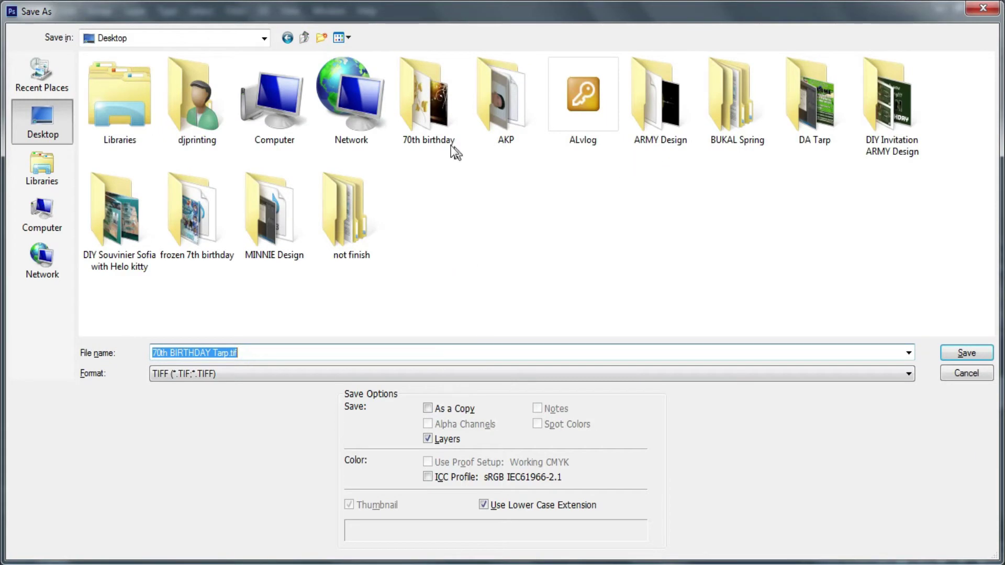
{"action": "double_click", "coordinate": [453, 151]}
{"action": "left_click", "coordinate": [944, 353]}
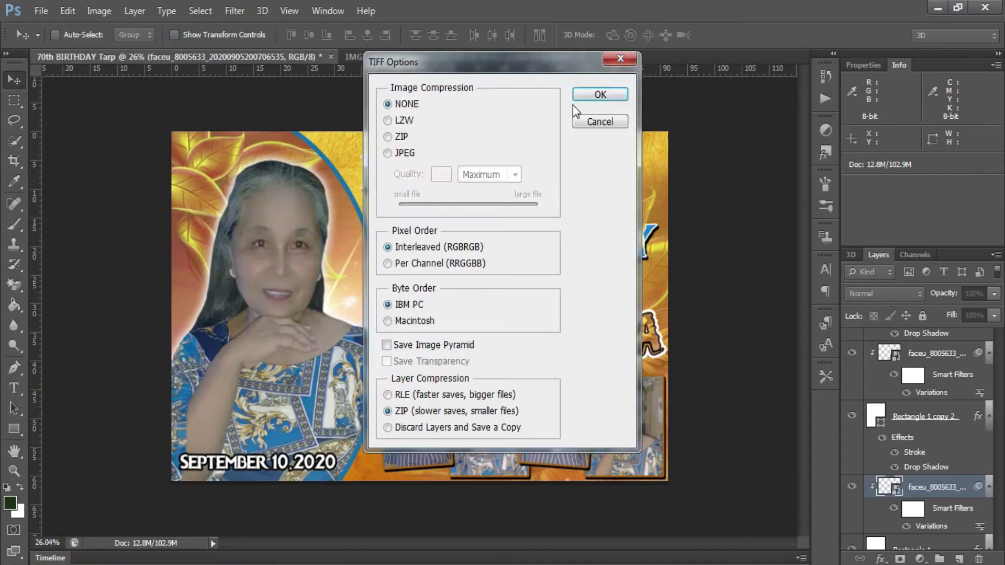
{"action": "left_click", "coordinate": [620, 99]}
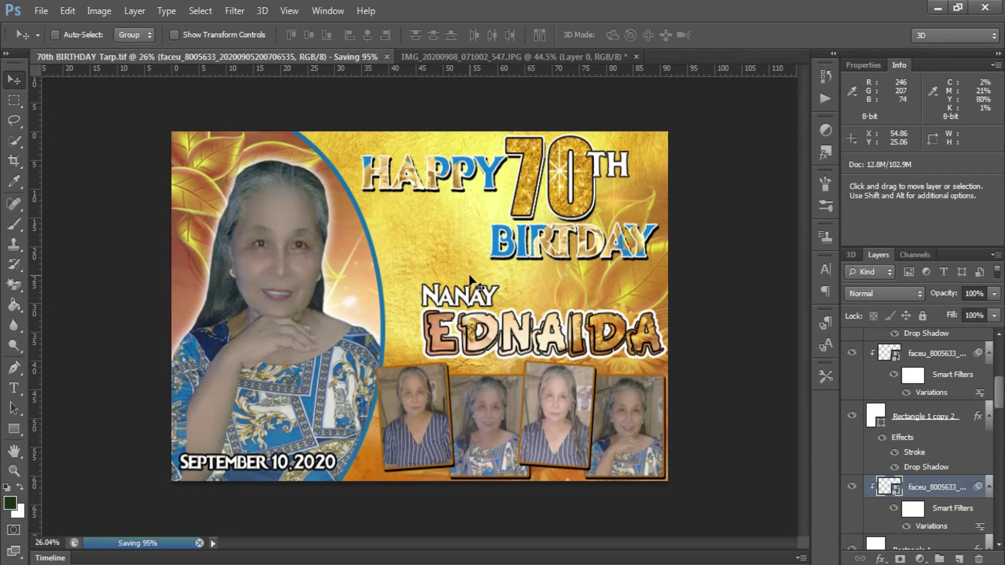
- Enlarge the NANAY and name text layers together to about 110%
{"action": "right_click", "coordinate": [552, 339]}
{"action": "left_click", "coordinate": [565, 347]}
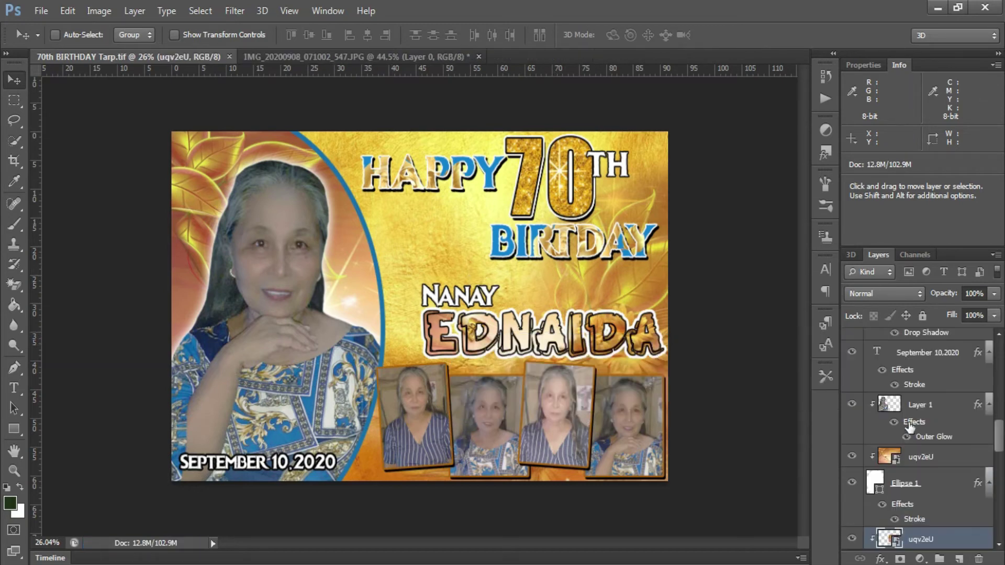
{"action": "left_click", "coordinate": [929, 453]}
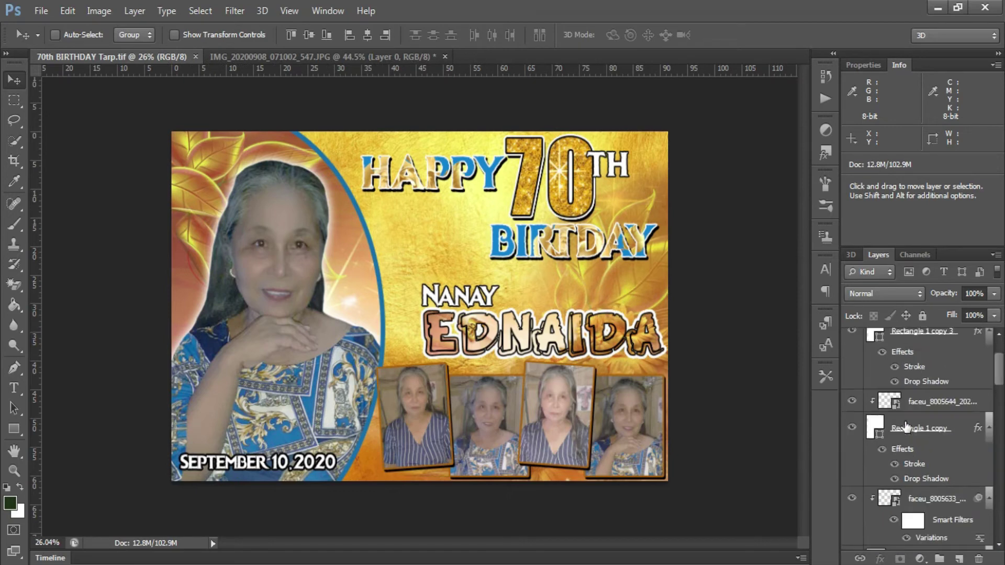
{"action": "scroll", "coordinate": [937, 450], "scroll_direction": "down", "scroll_amount": 5}
{"action": "left_click", "coordinate": [915, 408], "text": "ctrl"}
{"action": "key", "text": "ctrl+t"}
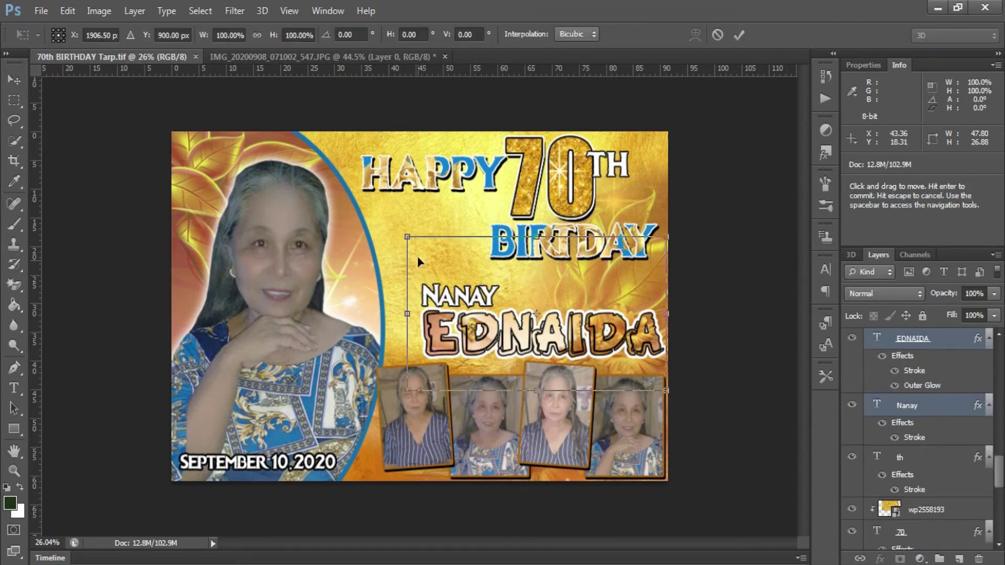
{"action": "left_click_drag", "start_coordinate": [399, 232], "coordinate": [382, 223]}
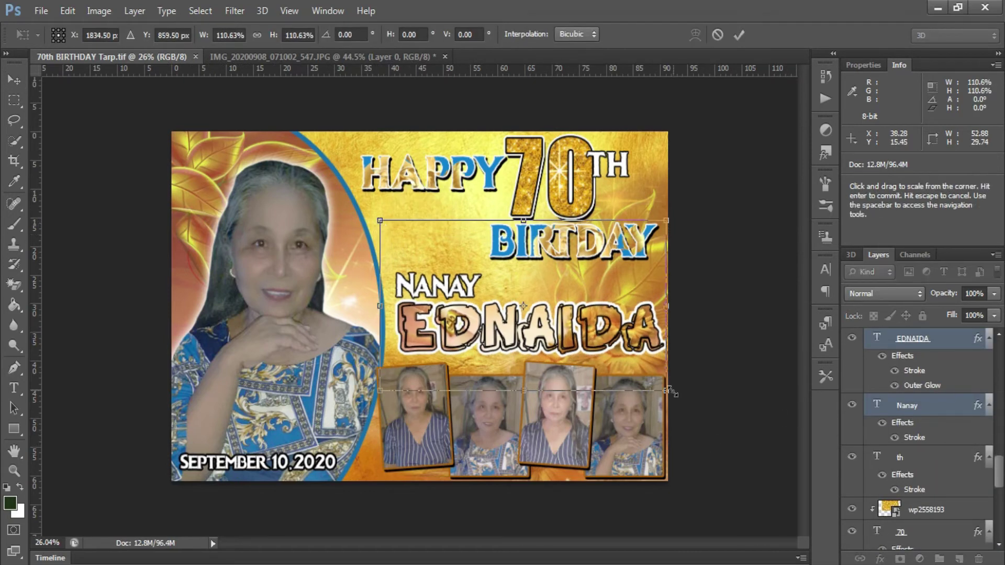
{"action": "left_click_drag", "start_coordinate": [670, 391], "coordinate": [669, 377]}
{"action": "key", "text": "Return"}
{"action": "scroll", "coordinate": [422, 429], "scroll_direction": "up", "scroll_amount": 1}
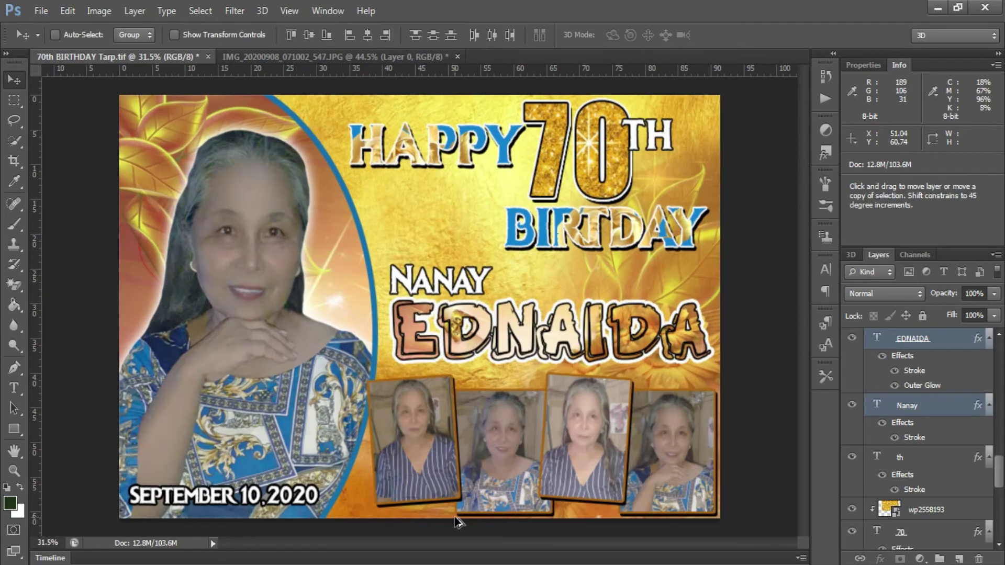
- Save the tarp again as TIFF, replacing the existing file
{"action": "key", "text": "ctrl+shift+s"}
{"action": "left_click", "coordinate": [965, 352]}
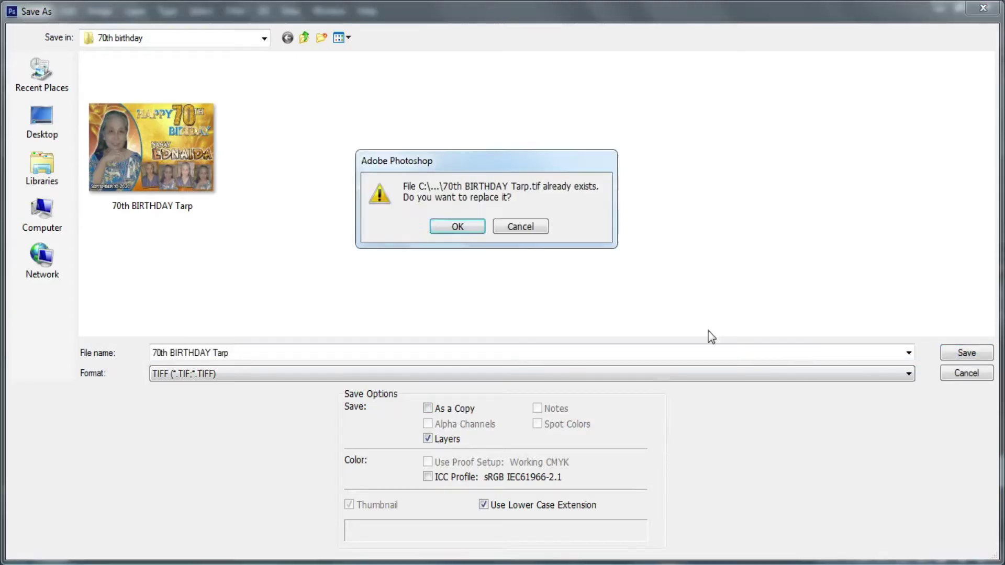
{"action": "left_click", "coordinate": [461, 225]}
{"action": "left_click", "coordinate": [598, 93]}
{"action": "key", "text": "alt+Tab"}
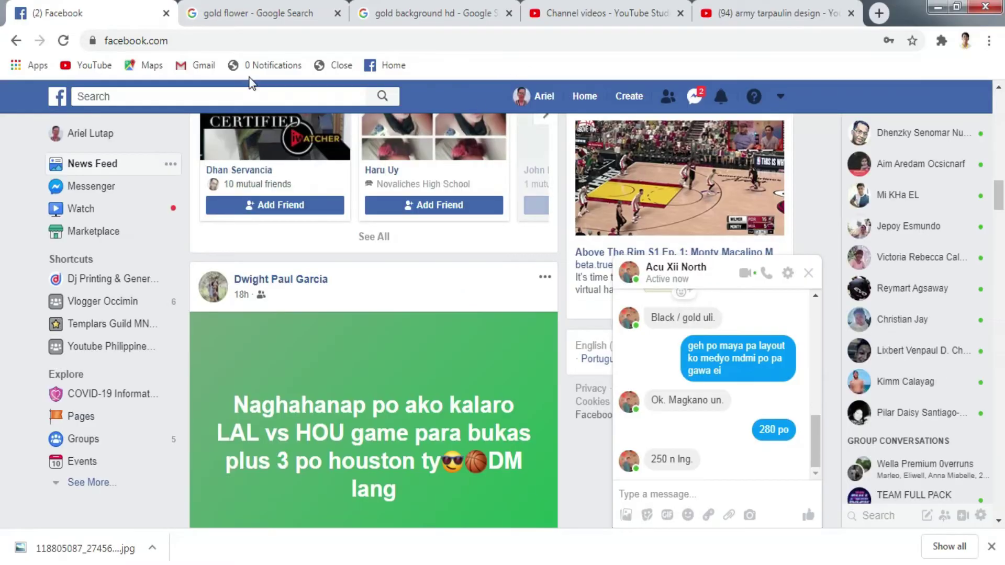
- Browse the gold flower image results and show more images related to the gold rose
{"action": "left_click", "coordinate": [252, 13]}
{"action": "left_click", "coordinate": [68, 13]}
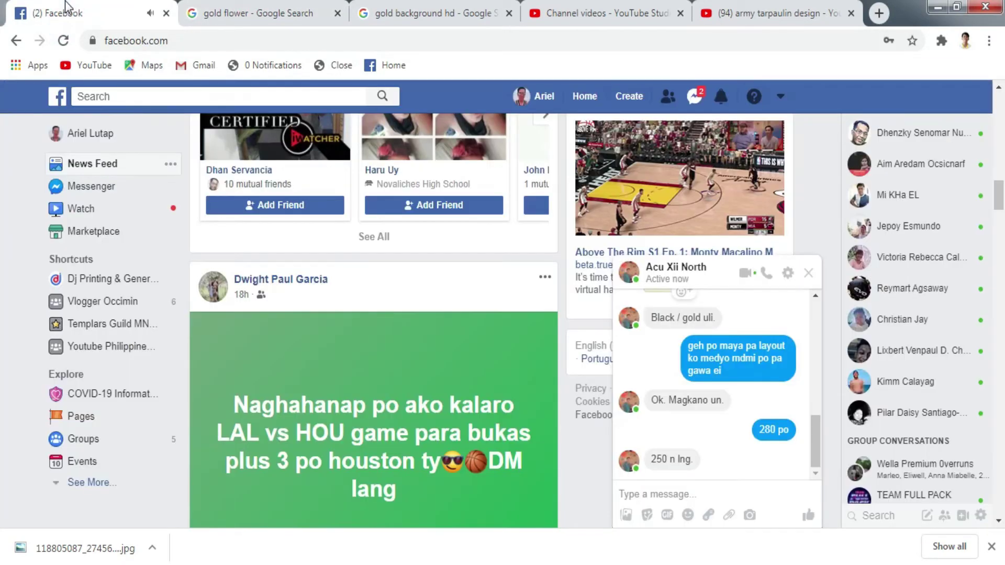
{"action": "left_click", "coordinate": [251, 15]}
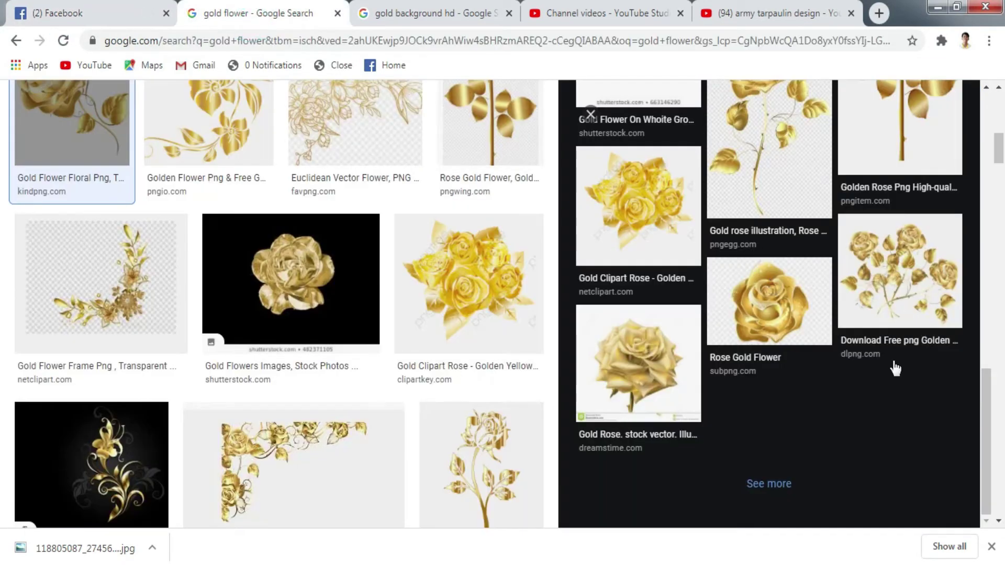
{"action": "left_click_drag", "start_coordinate": [987, 395], "coordinate": [987, 256]}
{"action": "left_click_drag", "start_coordinate": [997, 149], "coordinate": [1002, 206]}
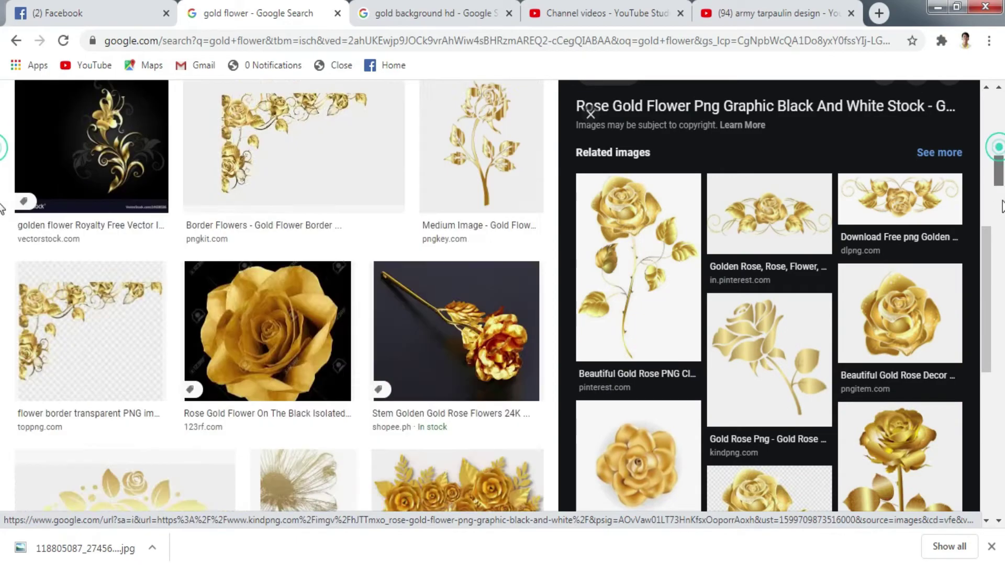
{"action": "scroll", "coordinate": [478, 461], "scroll_direction": "down", "scroll_amount": 10}
{"action": "scroll", "coordinate": [478, 460], "scroll_direction": "down", "scroll_amount": 10}
{"action": "scroll", "coordinate": [478, 461], "scroll_direction": "down", "scroll_amount": 10}
{"action": "scroll", "coordinate": [491, 459], "scroll_direction": "down", "scroll_amount": 10}
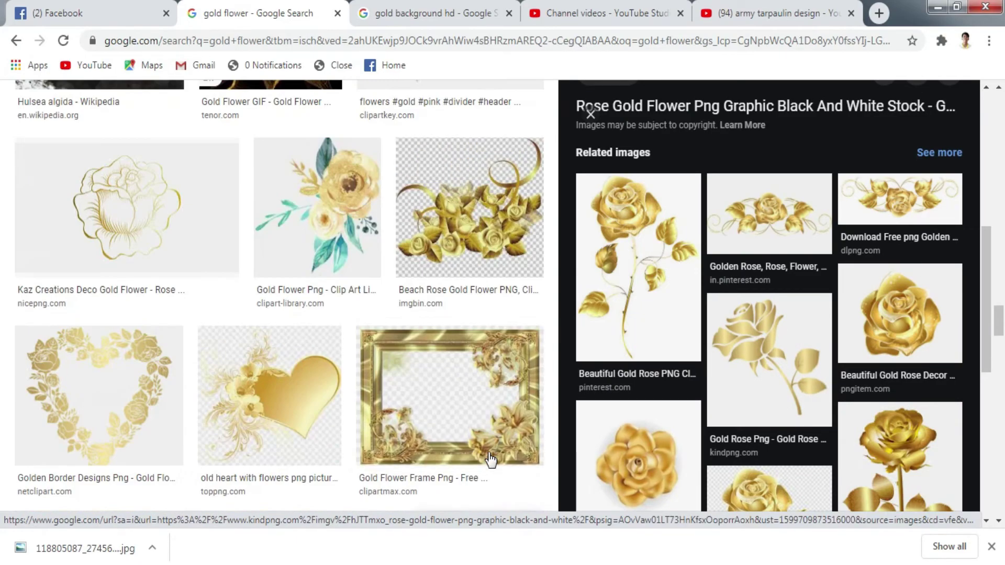
{"action": "scroll", "coordinate": [490, 459], "scroll_direction": "down", "scroll_amount": 5}
{"action": "scroll", "coordinate": [490, 459], "scroll_direction": "down", "scroll_amount": 5}
{"action": "scroll", "coordinate": [489, 459], "scroll_direction": "down", "scroll_amount": 3}
{"action": "scroll", "coordinate": [857, 431], "scroll_direction": "down", "scroll_amount": 5}
{"action": "scroll", "coordinate": [857, 431], "scroll_direction": "down", "scroll_amount": 1}
{"action": "left_click", "coordinate": [779, 483]}
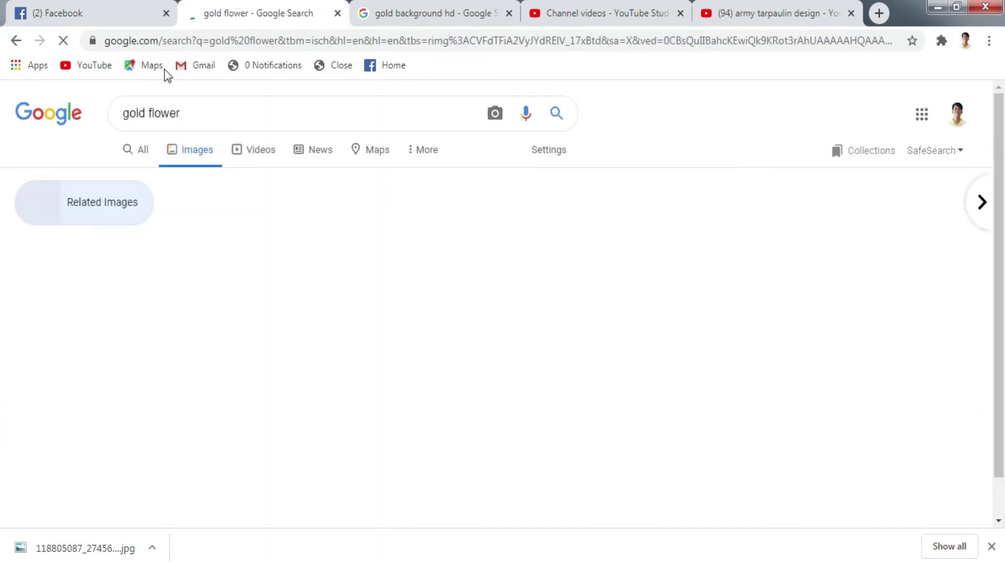
- Check recent Facebook messages, then return to the gold flower results and scroll through them
{"action": "left_click", "coordinate": [105, 11]}
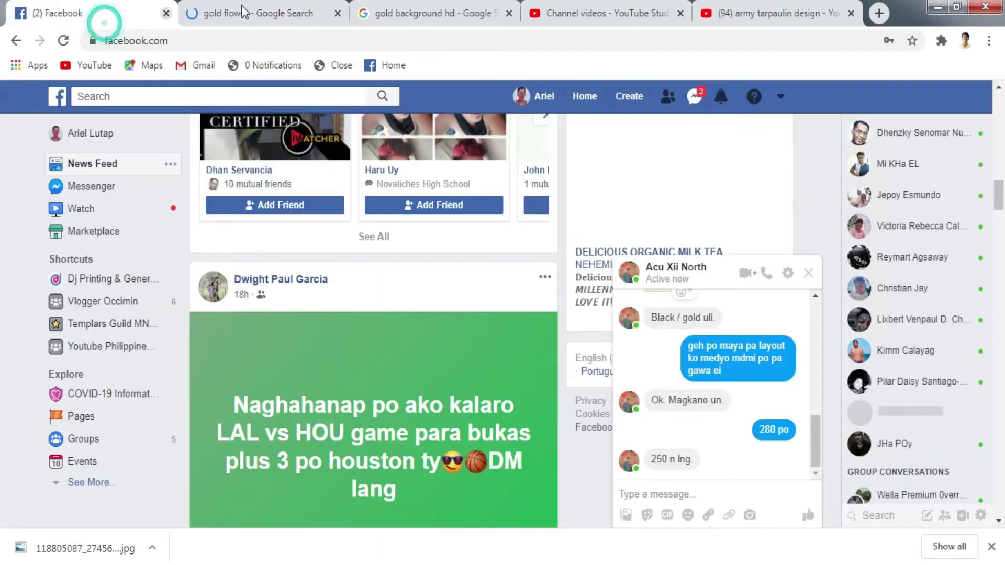
{"action": "left_click", "coordinate": [805, 271]}
{"action": "left_click", "coordinate": [692, 97]}
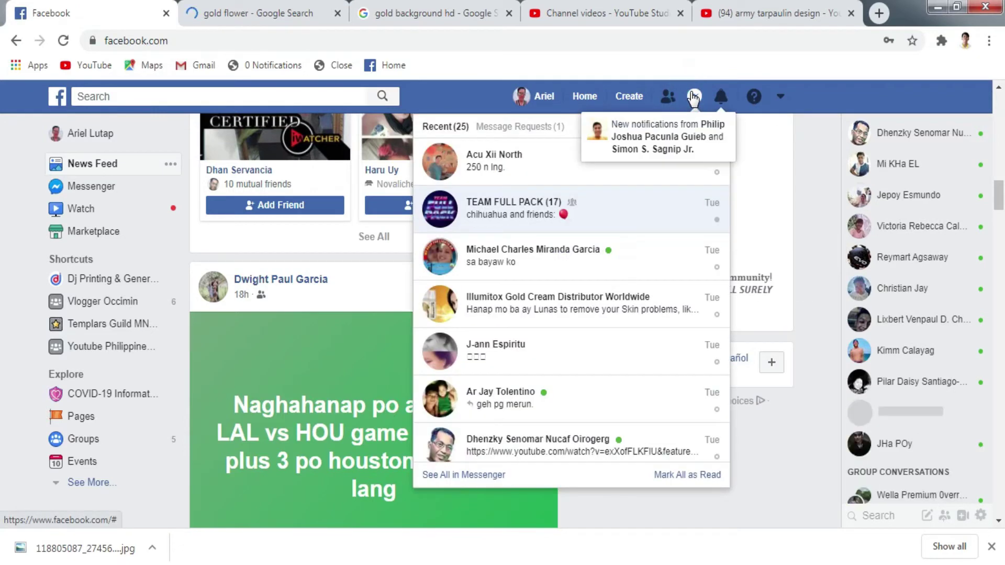
{"action": "left_click", "coordinate": [694, 96]}
{"action": "left_click", "coordinate": [285, 10]}
{"action": "scroll", "coordinate": [460, 296], "scroll_direction": "down", "scroll_amount": 5}
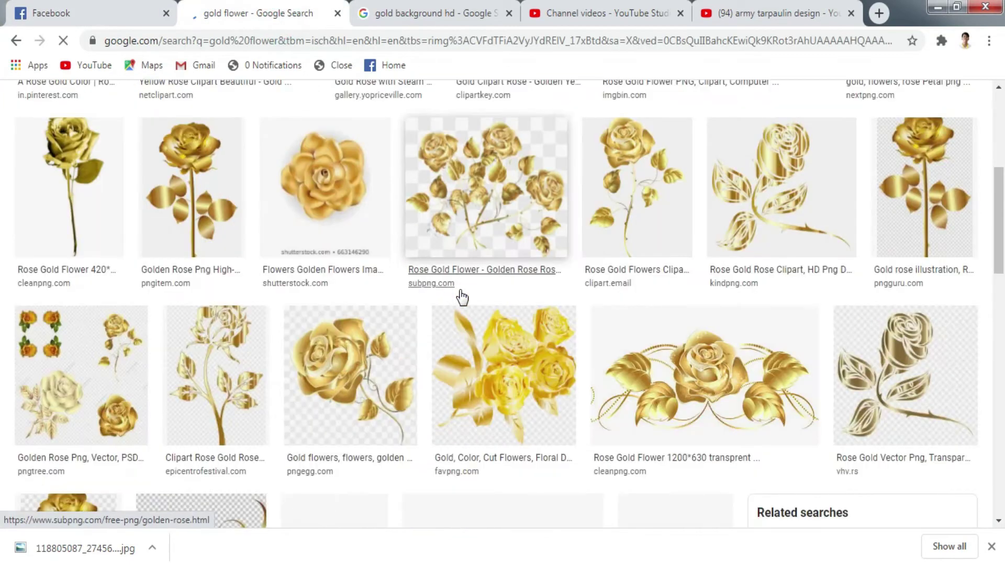
{"action": "scroll", "coordinate": [461, 297], "scroll_direction": "down", "scroll_amount": 5}
{"action": "scroll", "coordinate": [461, 298], "scroll_direction": "down", "scroll_amount": 1}
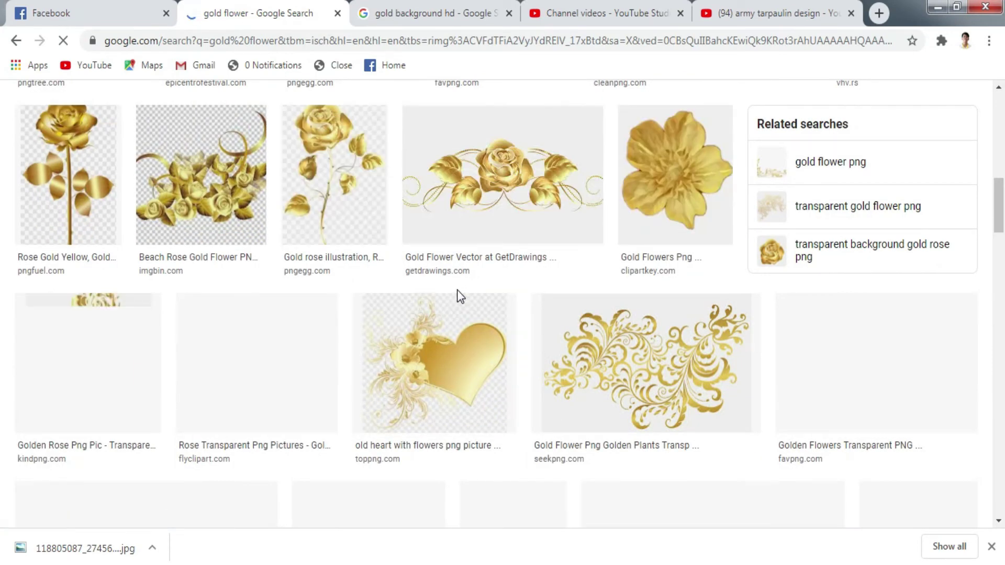
{"action": "scroll", "coordinate": [569, 254], "scroll_direction": "down", "scroll_amount": 4}
{"action": "scroll", "coordinate": [570, 254], "scroll_direction": "down", "scroll_amount": 1}
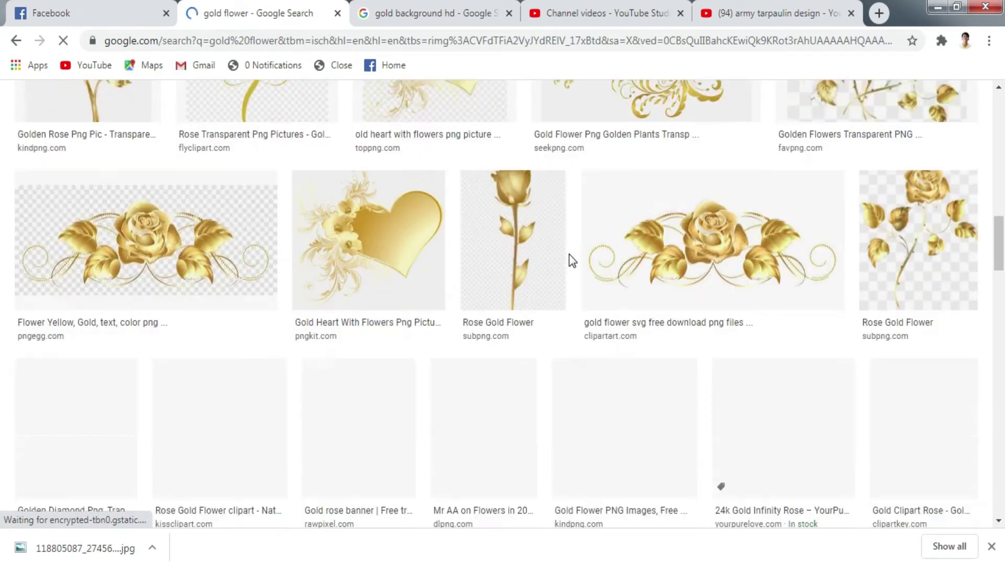
{"action": "scroll", "coordinate": [570, 254], "scroll_direction": "down", "scroll_amount": 1}
{"action": "scroll", "coordinate": [570, 256], "scroll_direction": "down", "scroll_amount": 4}
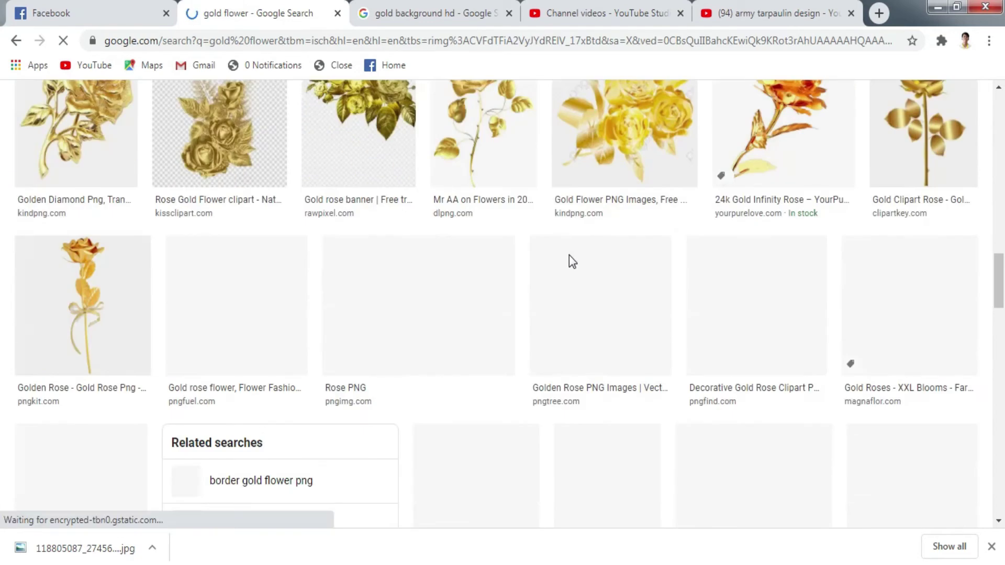
{"action": "scroll", "coordinate": [601, 291], "scroll_direction": "up", "scroll_amount": 4}
- Preview the gold rose border image and browse further results
{"action": "left_click", "coordinate": [750, 180]}
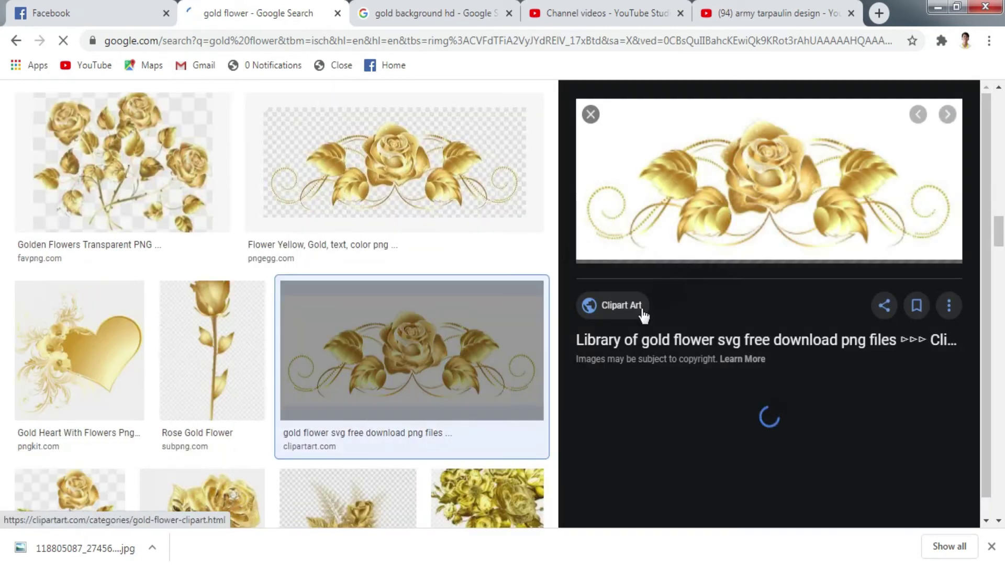
{"action": "scroll", "coordinate": [585, 324], "scroll_direction": "down", "scroll_amount": 3}
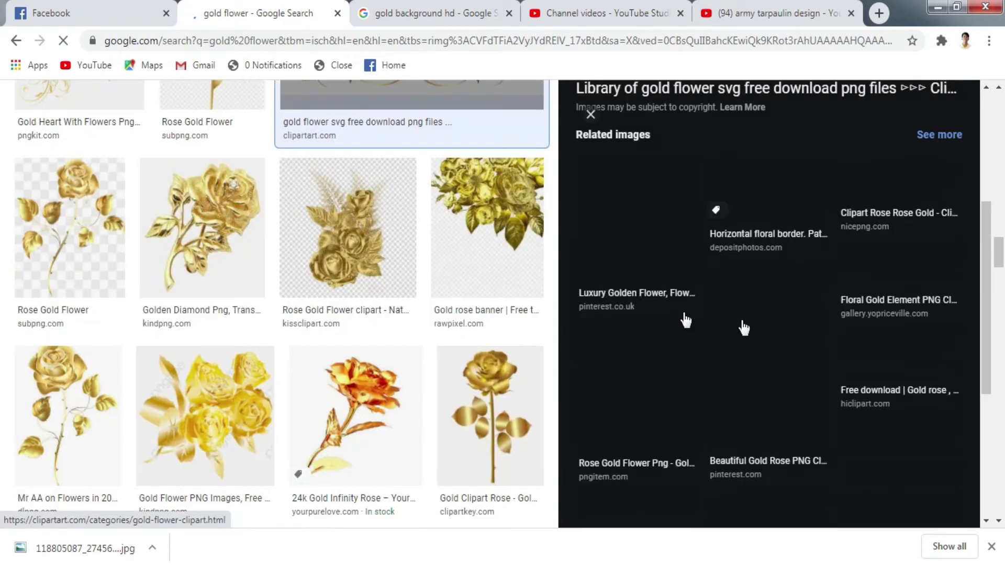
{"action": "scroll", "coordinate": [372, 334], "scroll_direction": "down", "scroll_amount": 3}
{"action": "scroll", "coordinate": [373, 334], "scroll_direction": "down", "scroll_amount": 5}
{"action": "scroll", "coordinate": [375, 341], "scroll_direction": "down", "scroll_amount": 5}
{"action": "scroll", "coordinate": [375, 341], "scroll_direction": "down", "scroll_amount": 5}
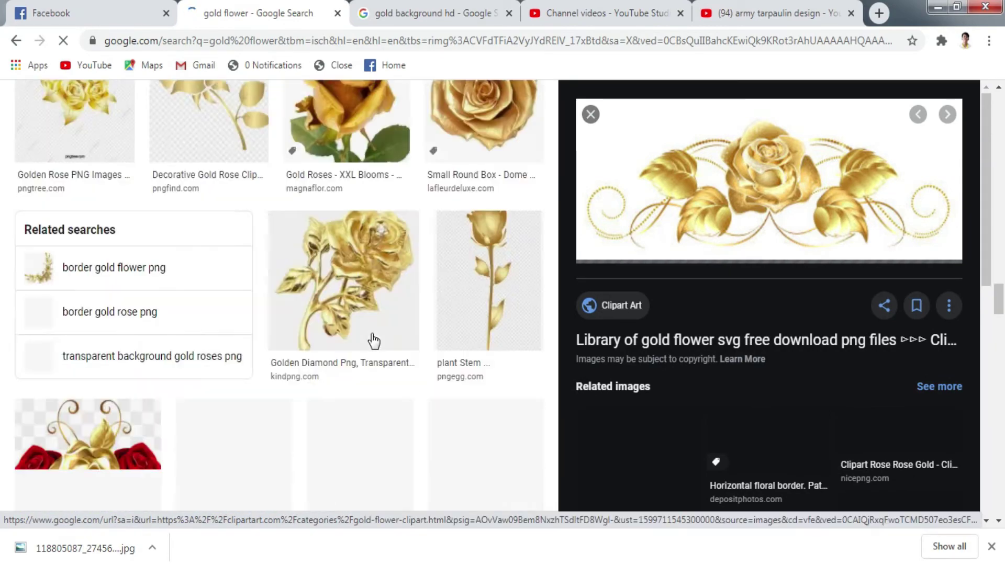
{"action": "scroll", "coordinate": [375, 341], "scroll_direction": "down", "scroll_amount": 5}
{"action": "scroll", "coordinate": [375, 341], "scroll_direction": "down", "scroll_amount": 5}
{"action": "scroll", "coordinate": [373, 339], "scroll_direction": "up", "scroll_amount": 5}
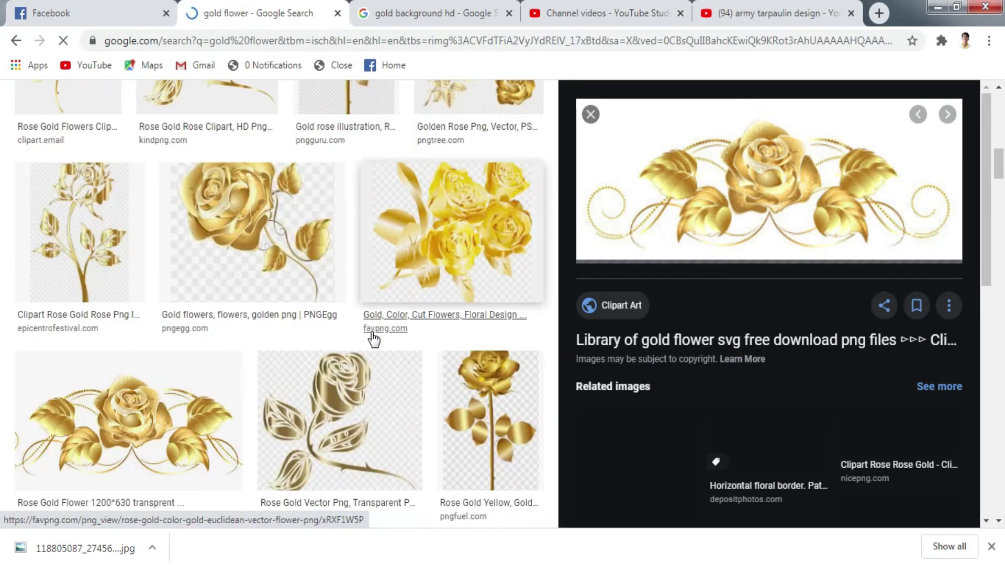
{"action": "scroll", "coordinate": [374, 339], "scroll_direction": "up", "scroll_amount": 5}
{"action": "scroll", "coordinate": [374, 339], "scroll_direction": "up", "scroll_amount": 5}
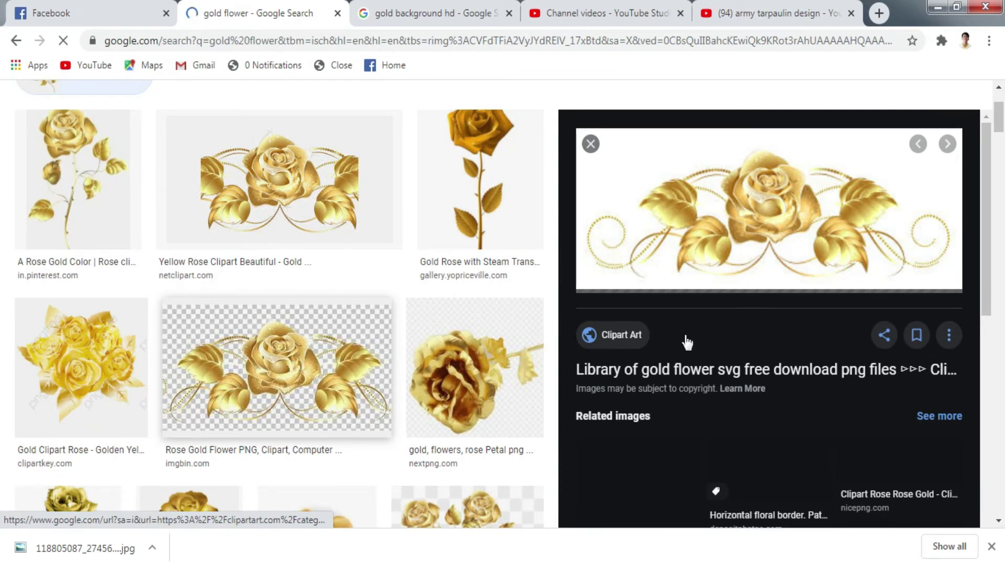
{"action": "scroll", "coordinate": [687, 343], "scroll_direction": "down", "scroll_amount": 5}
{"action": "scroll", "coordinate": [682, 344], "scroll_direction": "up", "scroll_amount": 5}
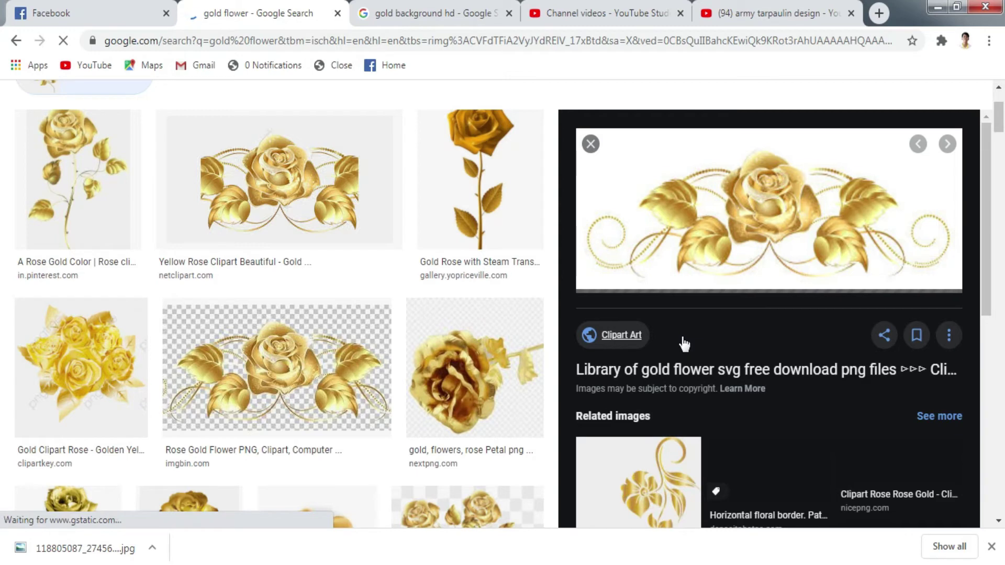
{"action": "scroll", "coordinate": [890, 321], "scroll_direction": "down", "scroll_amount": 3}
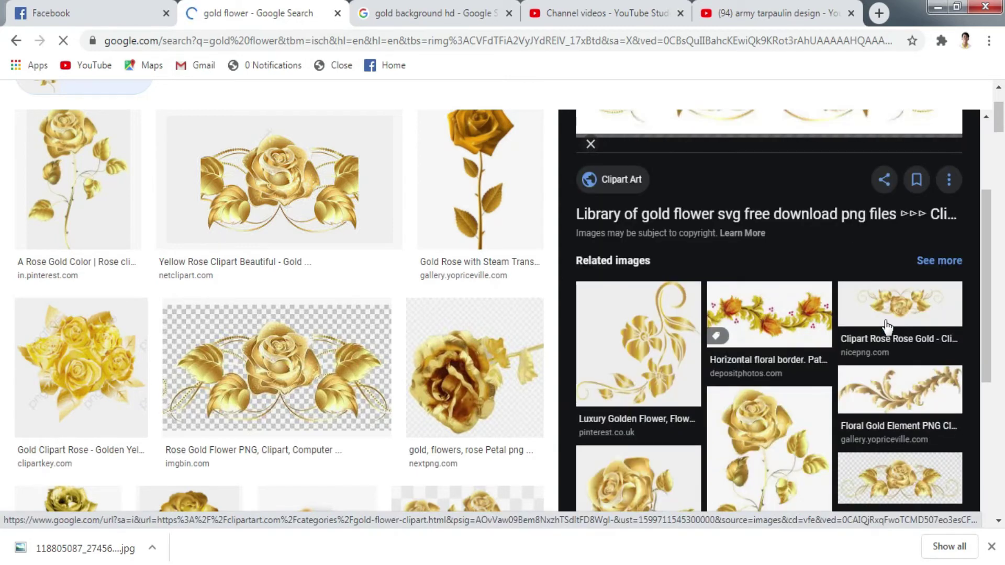
{"action": "scroll", "coordinate": [886, 325], "scroll_direction": "down", "scroll_amount": 3}
{"action": "scroll", "coordinate": [884, 322], "scroll_direction": "down", "scroll_amount": 3}
{"action": "scroll", "coordinate": [883, 317], "scroll_direction": "down", "scroll_amount": 3}
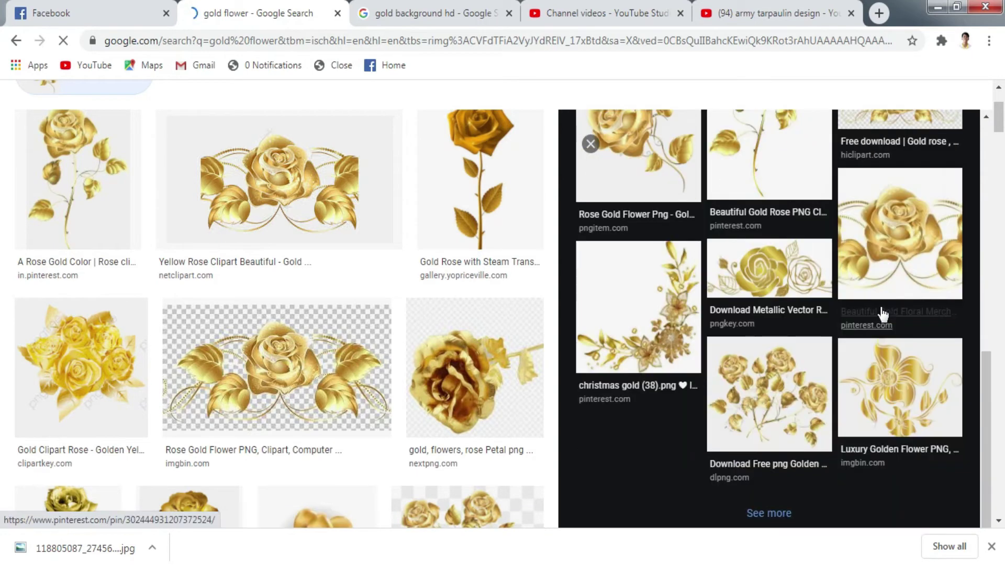
- Preview the christmas gold corner ornament at full size and copy the image
{"action": "left_click", "coordinate": [680, 343]}
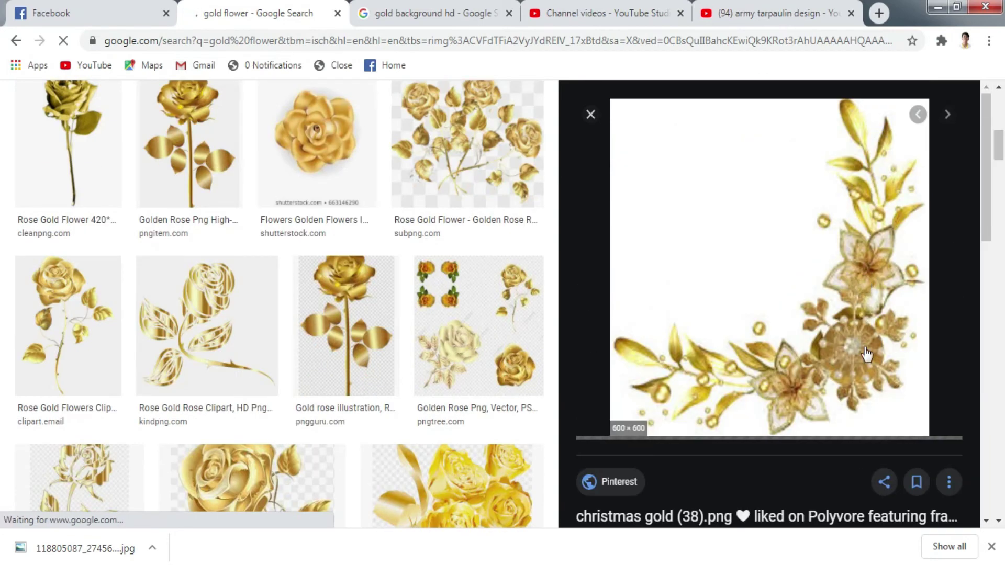
{"action": "scroll", "coordinate": [867, 354], "scroll_direction": "down", "scroll_amount": 7}
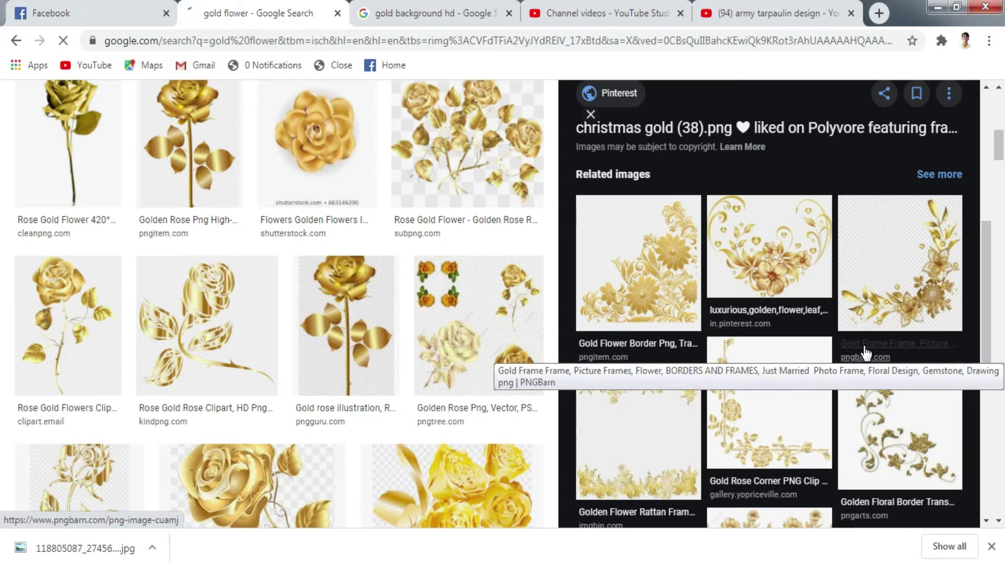
{"action": "left_click", "coordinate": [865, 354]}
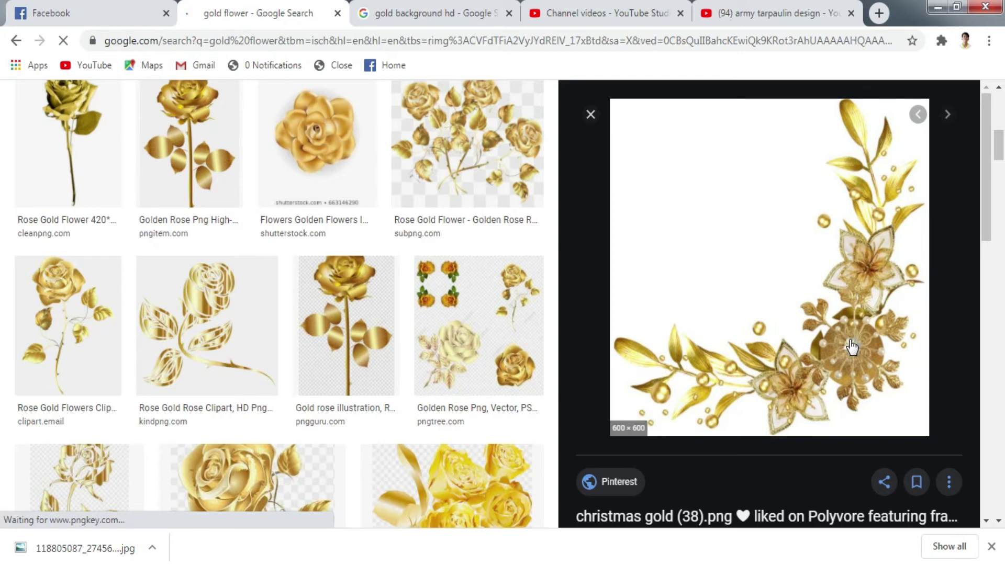
{"action": "right_click", "coordinate": [851, 335]}
{"action": "left_click", "coordinate": [859, 262]}
- Paste the gold floral image above the top photo layer and erase its white background
{"action": "key", "text": "alt+Tab"}
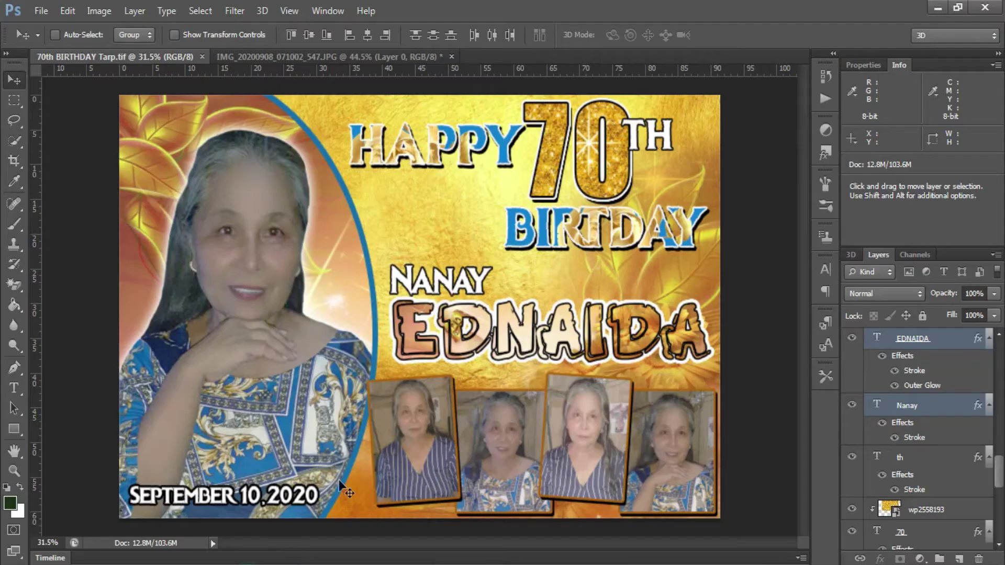
{"action": "left_click", "coordinate": [414, 466], "text": "ctrl"}
{"action": "key", "text": "ctrl+v"}
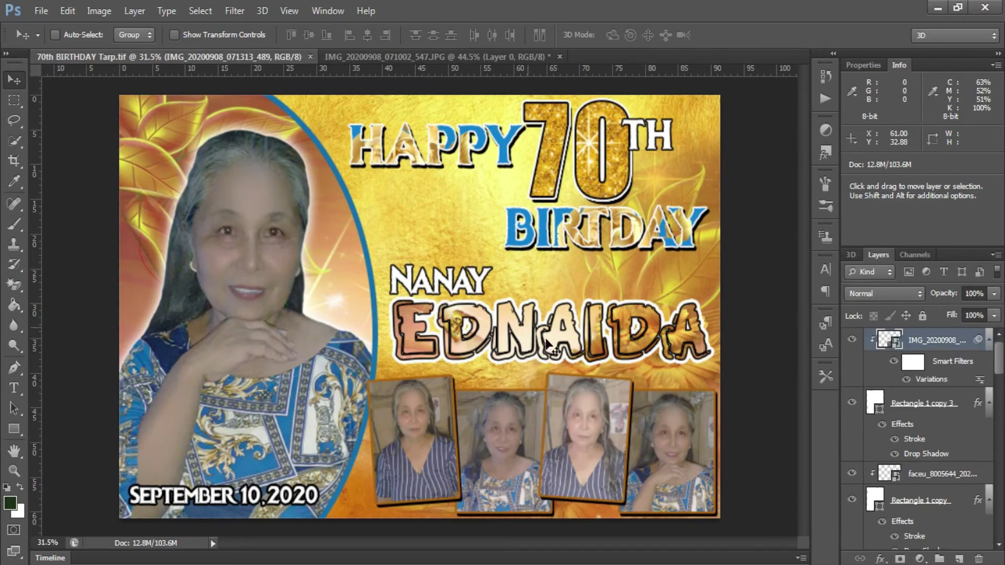
{"action": "key", "text": "w"}
{"action": "left_click", "coordinate": [419, 267]}
{"action": "key", "text": "Delete"}
{"action": "key", "text": "ctrl+d"}
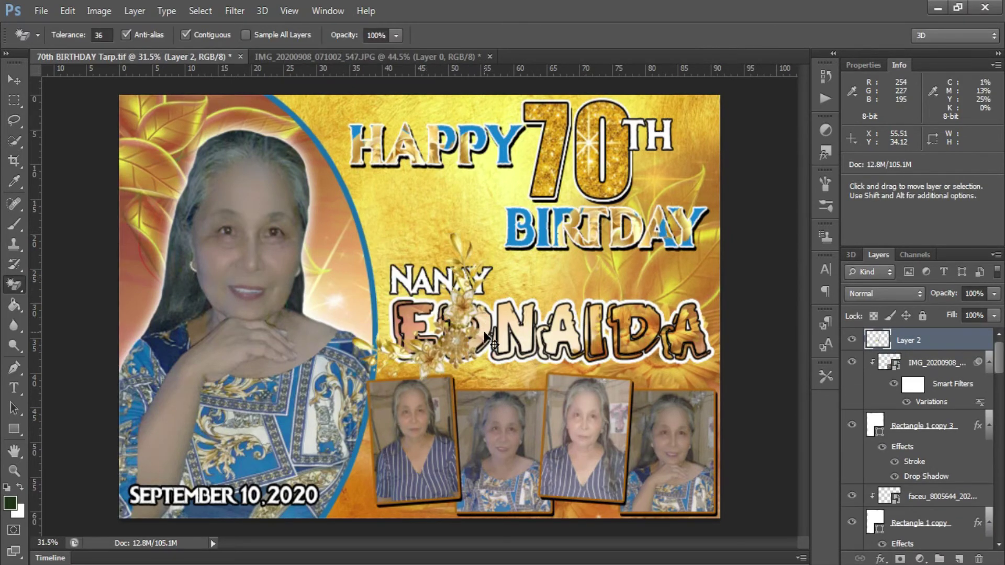
- Shrink, tilt and place the ornament at the first photo's bottom-right corner
{"action": "key", "text": "ctrl+t"}
{"action": "left_click_drag", "start_coordinate": [488, 234], "coordinate": [455, 270]}
{"action": "left_click_drag", "start_coordinate": [420, 307], "coordinate": [422, 355]}
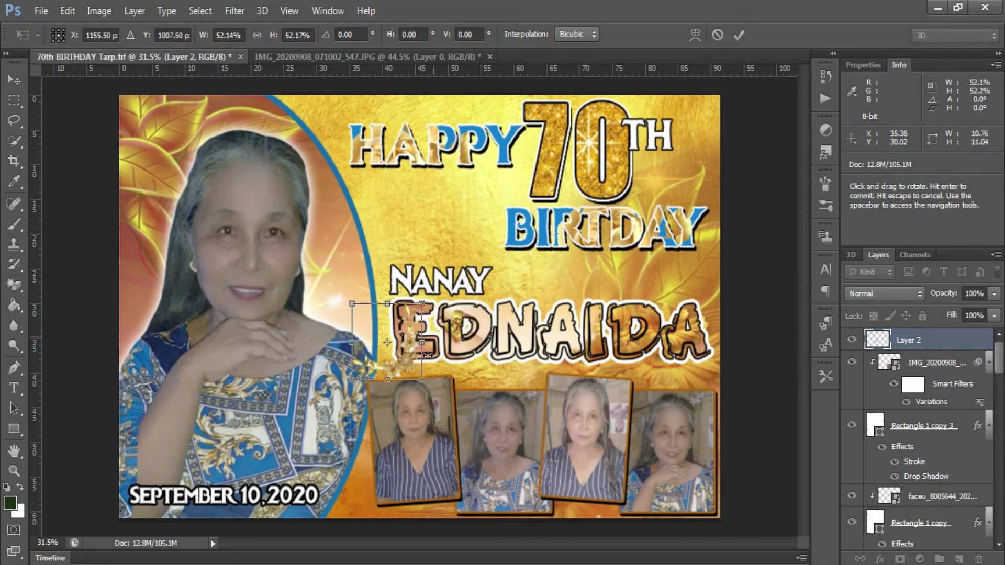
{"action": "scroll", "coordinate": [407, 395], "scroll_direction": "up", "scroll_amount": 3}
{"action": "left_click_drag", "start_coordinate": [467, 423], "coordinate": [470, 484]}
{"action": "scroll", "coordinate": [470, 484], "scroll_direction": "down", "scroll_amount": 3}
{"action": "left_click_drag", "start_coordinate": [495, 277], "coordinate": [490, 293]}
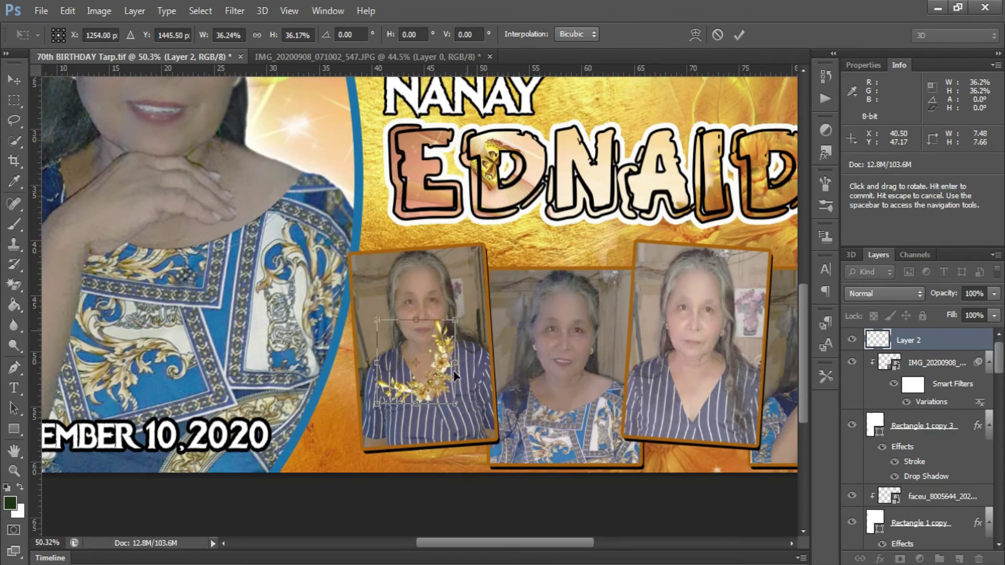
{"action": "left_click_drag", "start_coordinate": [502, 390], "coordinate": [492, 434]}
{"action": "scroll", "coordinate": [492, 434], "scroll_direction": "up", "scroll_amount": 3}
{"action": "scroll", "coordinate": [492, 435], "scroll_direction": "up", "scroll_amount": 3}
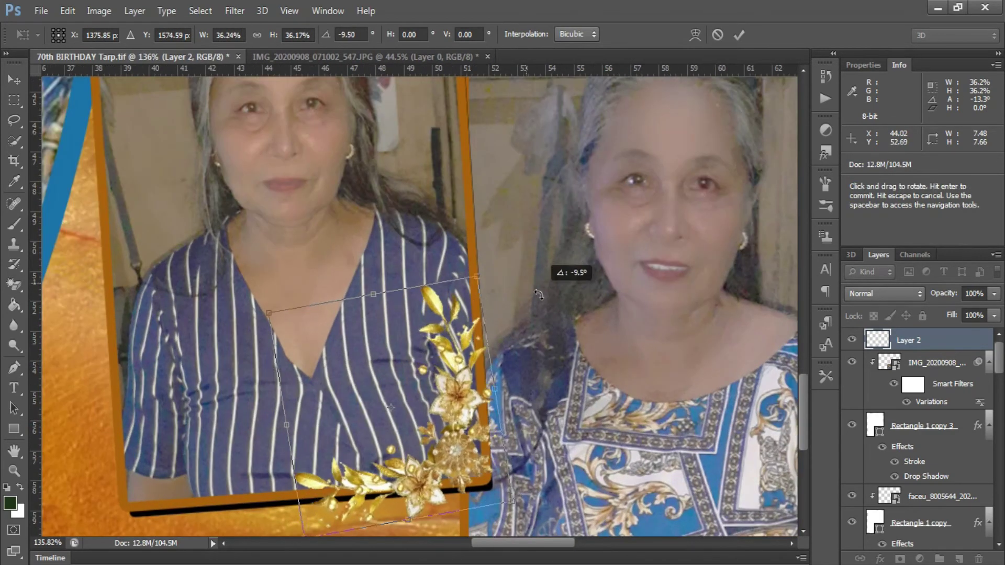
{"action": "left_click_drag", "start_coordinate": [524, 293], "coordinate": [545, 262]}
{"action": "left_click_drag", "start_coordinate": [293, 307], "coordinate": [326, 324]}
{"action": "left_click_drag", "start_coordinate": [497, 301], "coordinate": [510, 310]}
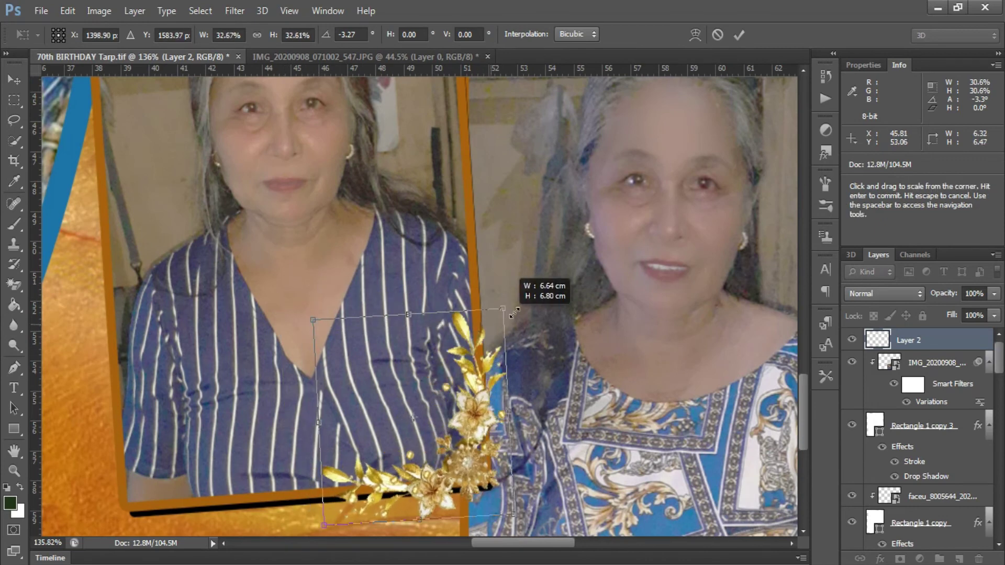
{"action": "key", "text": "Return"}
- Give the ornament layer an Outer Glow of size 10 px
{"action": "key", "text": "e"}
{"action": "right_click", "coordinate": [928, 360]}
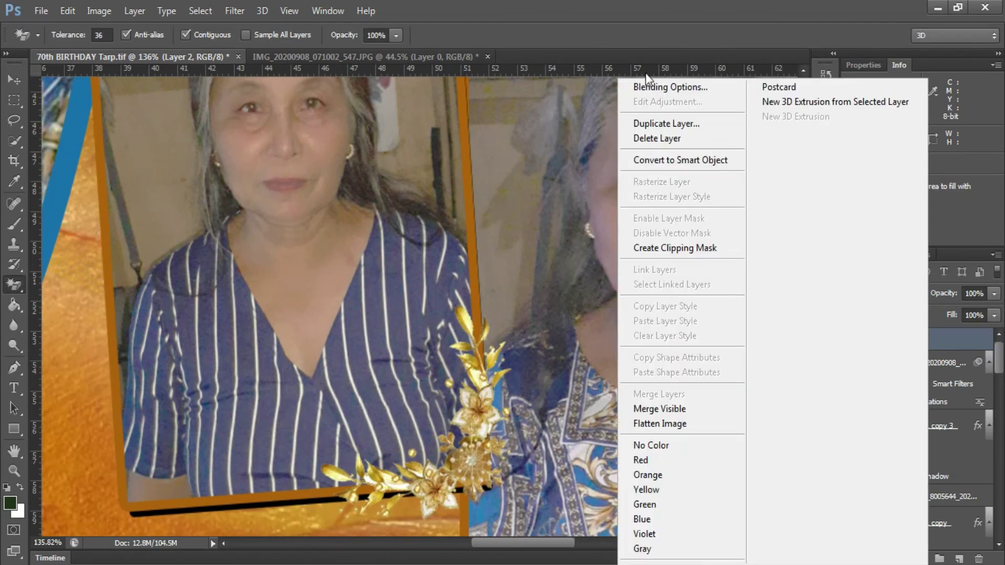
{"action": "left_click", "coordinate": [646, 73]}
{"action": "left_click", "coordinate": [675, 460]}
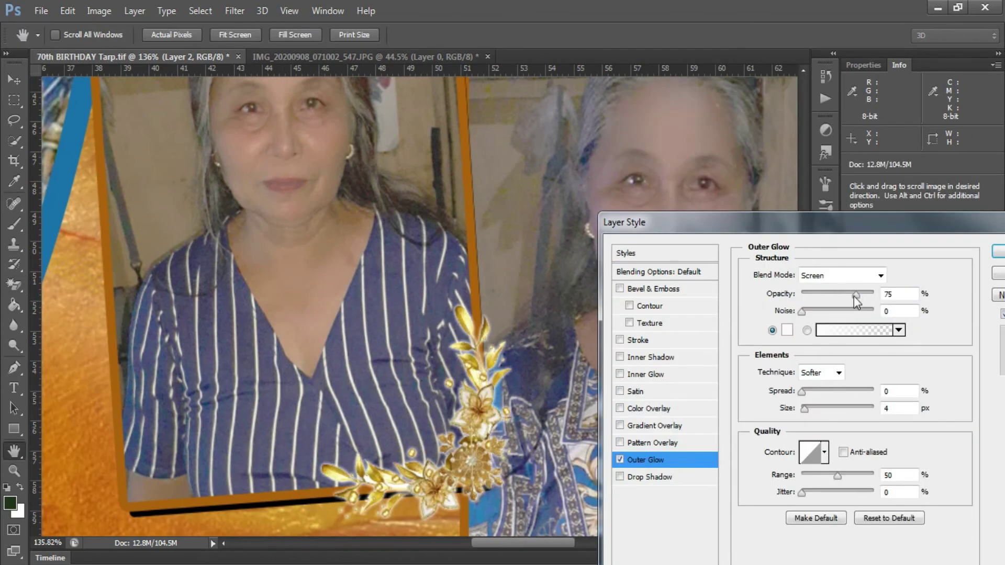
{"action": "left_click_drag", "start_coordinate": [804, 409], "coordinate": [809, 409]}
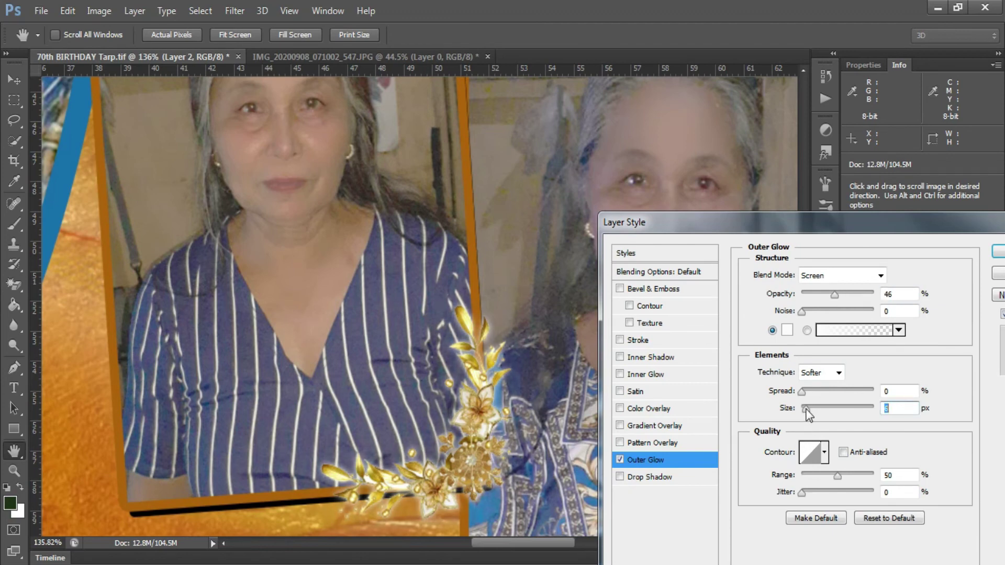
{"action": "left_click", "coordinate": [997, 252]}
{"action": "scroll", "coordinate": [472, 314], "scroll_direction": "down", "scroll_amount": 3}
- Move an ornament copy onto another photo and adjust its placement
{"action": "key", "text": "v"}
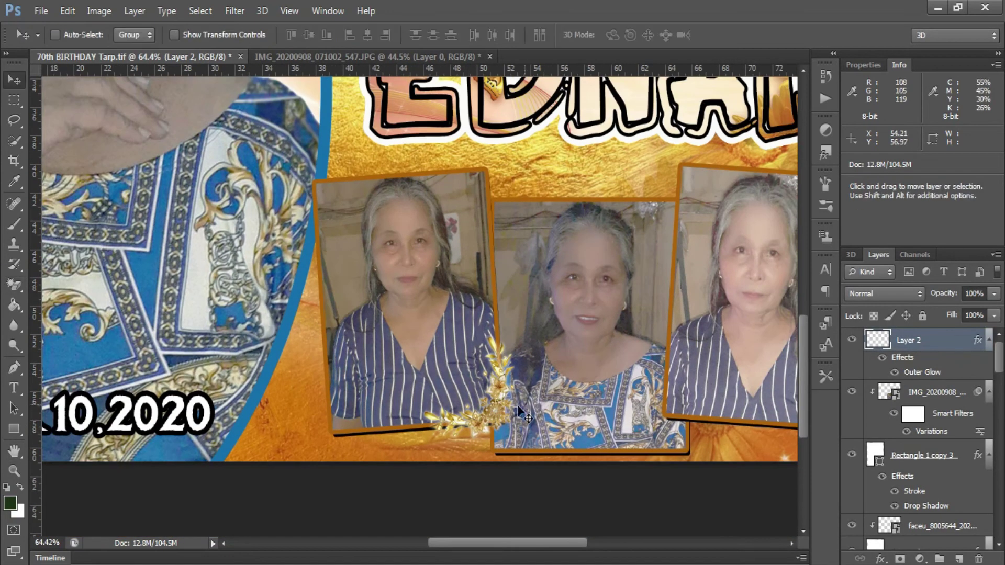
{"action": "mouse_move", "coordinate": [506, 416]}
{"action": "left_mouse_down"}
{"action": "mouse_move", "coordinate": [679, 441]}
{"action": "mouse_move", "coordinate": [494, 427]}
{"action": "mouse_move", "coordinate": [597, 542]}
{"action": "mouse_move", "coordinate": [660, 543]}
{"action": "left_mouse_up"}
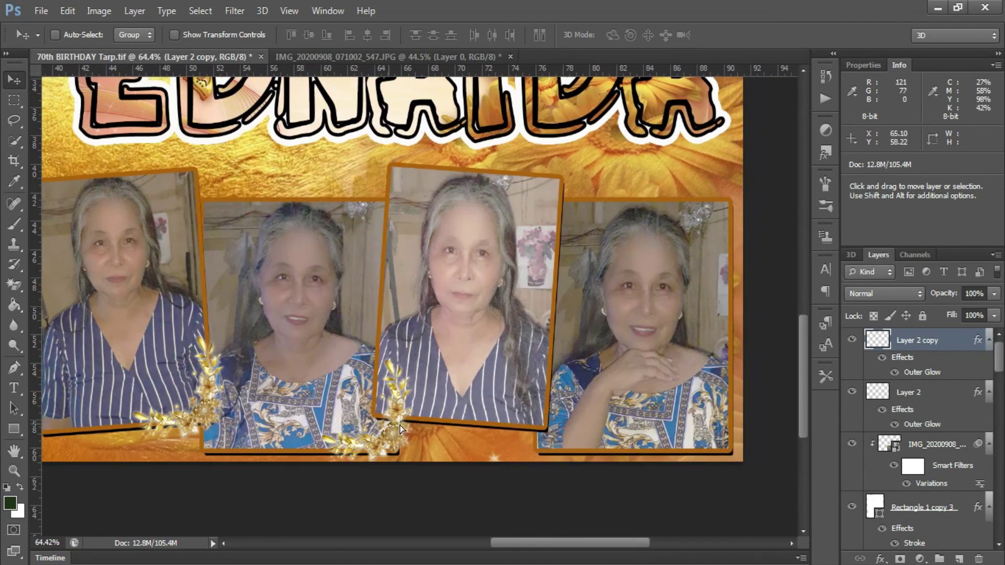
{"action": "left_click_drag", "start_coordinate": [383, 414], "coordinate": [540, 408]}
{"action": "key", "text": "ctrl+t"}
{"action": "mouse_move", "coordinate": [618, 366]}
{"action": "left_mouse_down"}
{"action": "mouse_move", "coordinate": [621, 348]}
{"action": "mouse_move", "coordinate": [487, 188]}
{"action": "left_mouse_up"}
{"action": "key", "text": "Return"}
- Flip an ornament copy upside down over the third photo's top edge
{"action": "key", "text": "ctrl+t"}
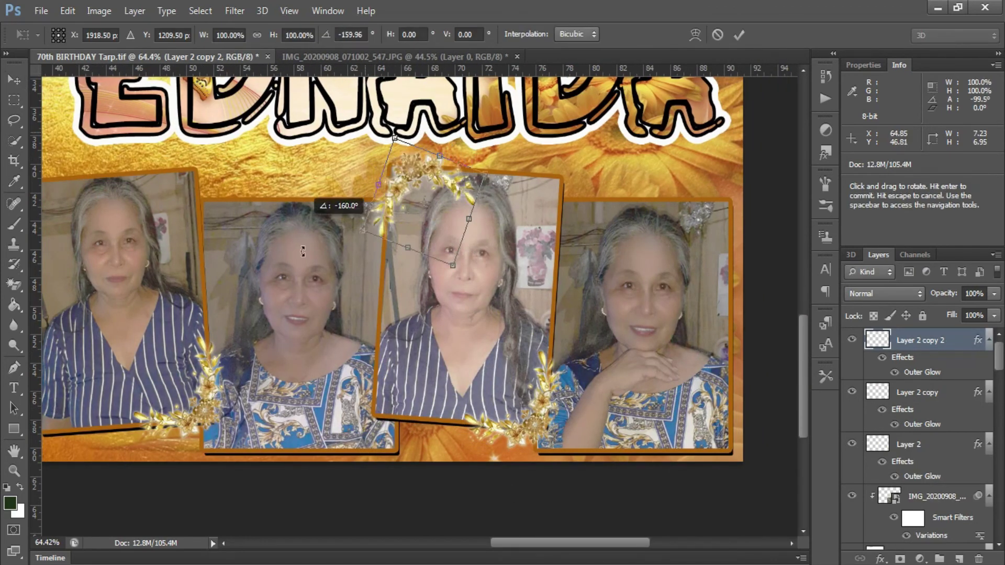
{"action": "left_click_drag", "start_coordinate": [324, 212], "coordinate": [295, 245]}
{"action": "left_click_drag", "start_coordinate": [390, 183], "coordinate": [383, 179]}
{"action": "left_click_drag", "start_coordinate": [510, 176], "coordinate": [199, 192]}
{"action": "key", "text": "Return"}
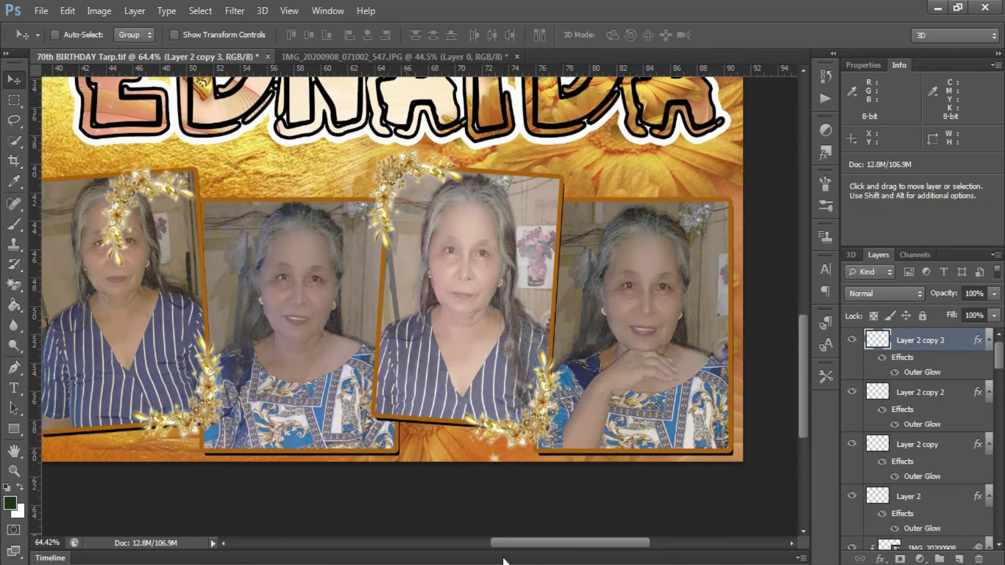
- Rotate an ornament onto the first photo's tilted top-left corner
{"action": "scroll", "coordinate": [516, 296], "scroll_direction": "left", "scroll_amount": 10}
{"action": "left_click_drag", "start_coordinate": [511, 291], "coordinate": [432, 299]}
{"action": "key", "text": "ctrl+t"}
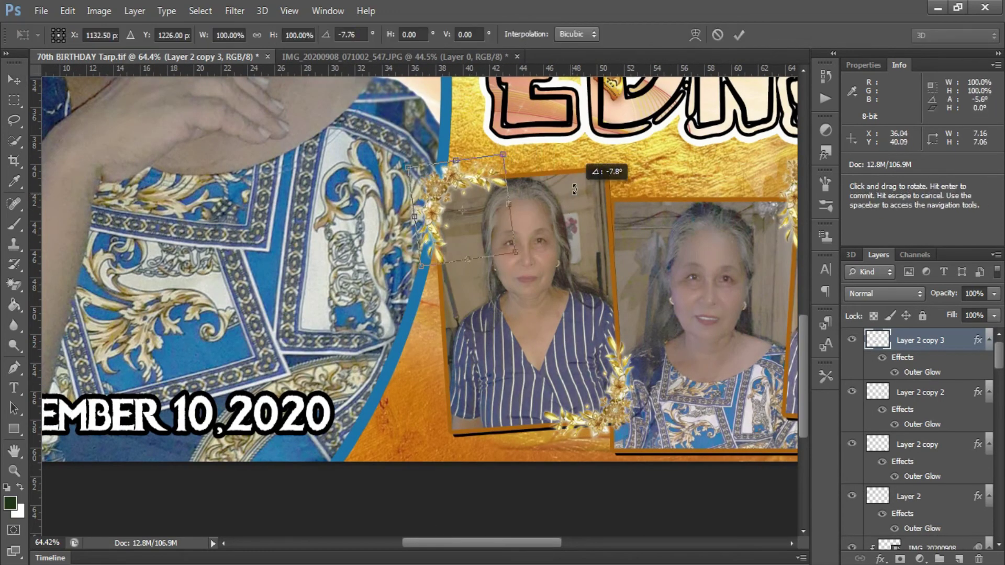
{"action": "left_click_drag", "start_coordinate": [515, 246], "coordinate": [497, 207]}
{"action": "scroll", "coordinate": [476, 201], "scroll_direction": "up", "scroll_amount": 5}
{"action": "key", "text": "Return"}
{"action": "left_click_drag", "start_coordinate": [419, 194], "coordinate": [456, 245]}
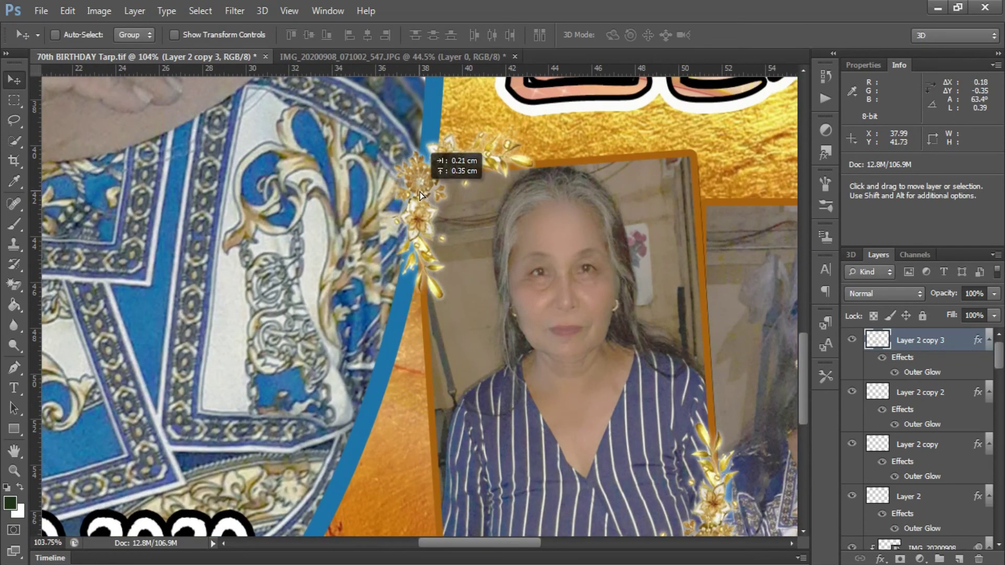
{"action": "scroll", "coordinate": [456, 244], "scroll_direction": "down", "scroll_amount": 5}
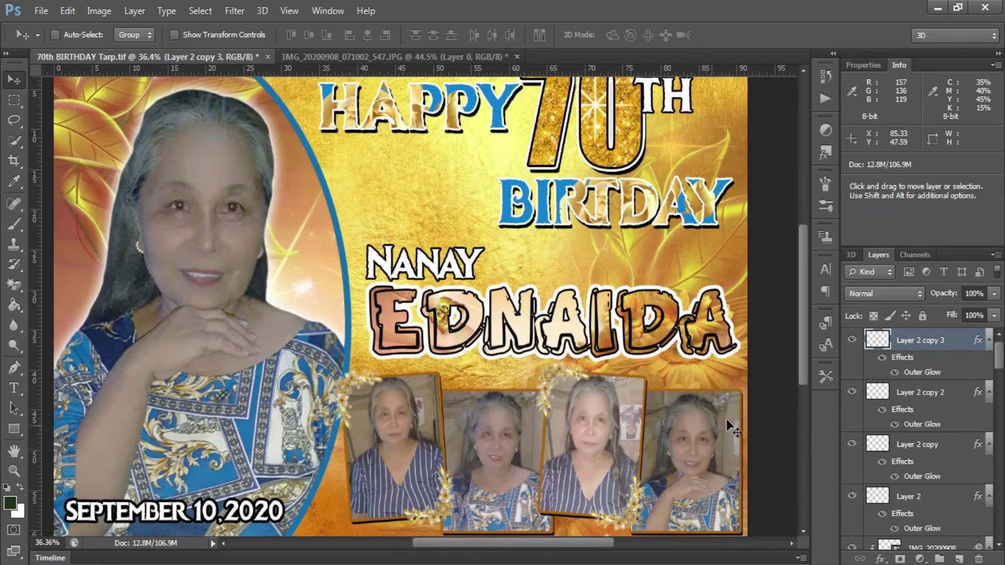
{"action": "scroll", "coordinate": [753, 424], "scroll_direction": "down", "scroll_amount": 3}
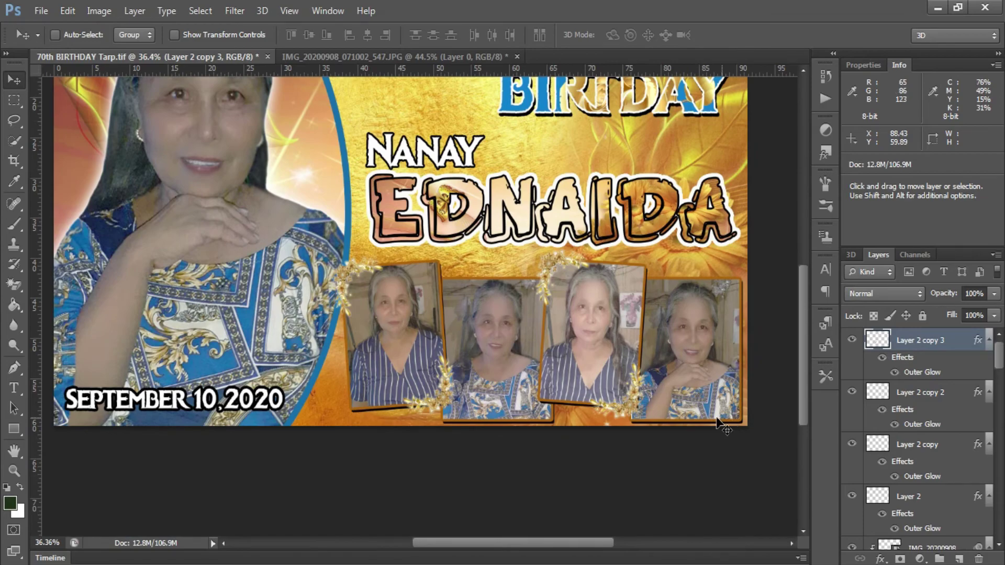
{"action": "key", "text": "alt+Tab"}
{"action": "scroll", "coordinate": [830, 336], "scroll_direction": "down", "scroll_amount": 6}
- Preview the Golden Flower Rattan Frame image and copy it
{"action": "scroll", "coordinate": [830, 336], "scroll_direction": "down", "scroll_amount": 4}
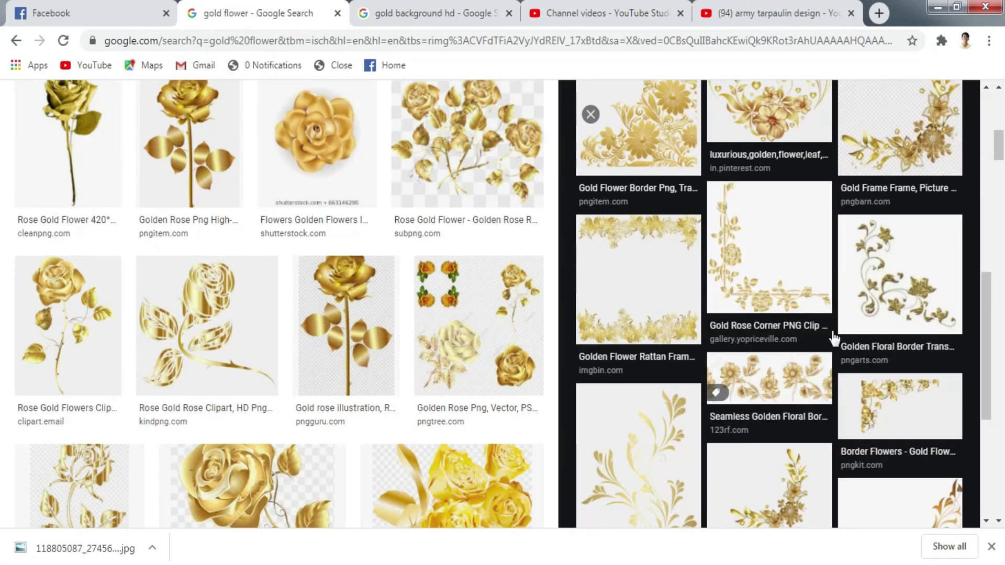
{"action": "scroll", "coordinate": [834, 339], "scroll_direction": "down", "scroll_amount": 2}
{"action": "left_click", "coordinate": [639, 134]}
{"action": "scroll", "coordinate": [828, 275], "scroll_direction": "down", "scroll_amount": 2}
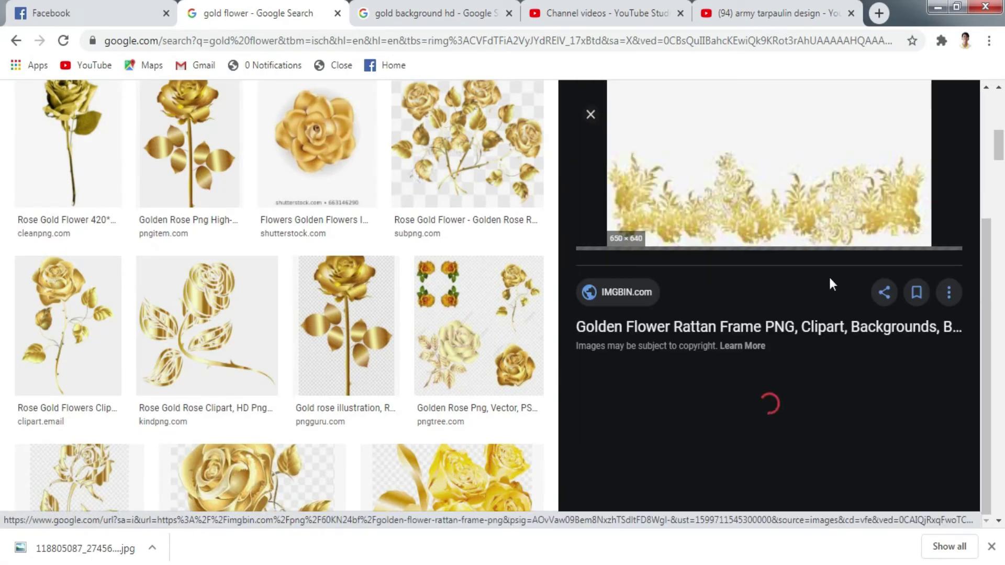
{"action": "scroll", "coordinate": [828, 275], "scroll_direction": "down", "scroll_amount": 5}
{"action": "scroll", "coordinate": [428, 314], "scroll_direction": "down", "scroll_amount": 5}
{"action": "scroll", "coordinate": [428, 314], "scroll_direction": "down", "scroll_amount": 5}
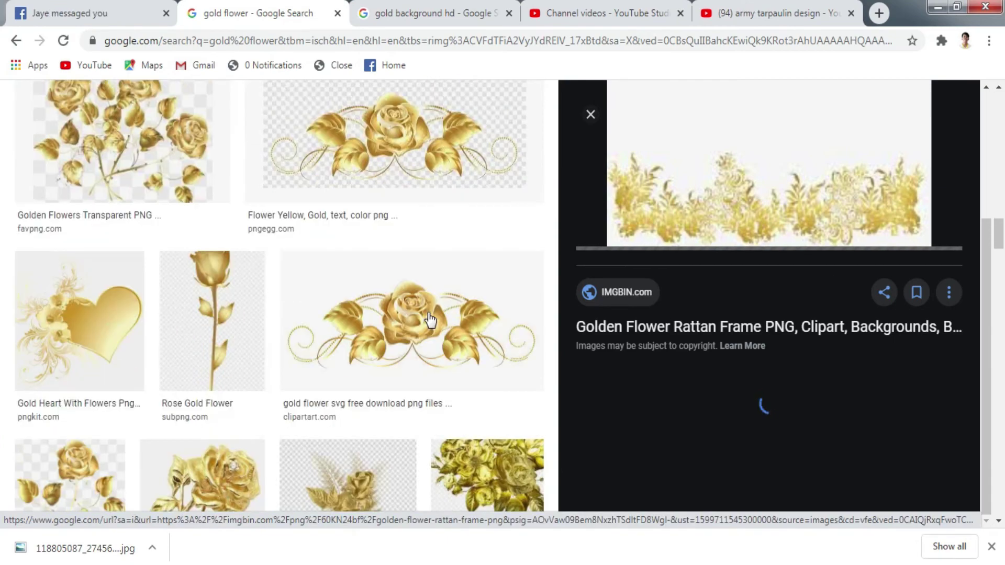
{"action": "scroll", "coordinate": [429, 313], "scroll_direction": "down", "scroll_amount": 5}
{"action": "scroll", "coordinate": [428, 313], "scroll_direction": "down", "scroll_amount": 5}
{"action": "scroll", "coordinate": [698, 337], "scroll_direction": "down", "scroll_amount": 5}
{"action": "scroll", "coordinate": [698, 337], "scroll_direction": "down", "scroll_amount": 5}
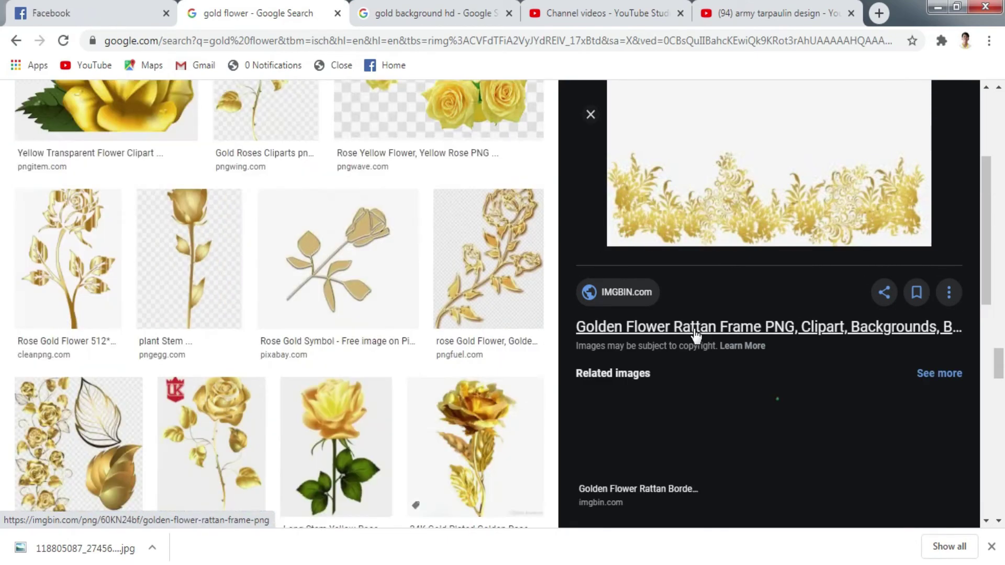
{"action": "scroll", "coordinate": [707, 287], "scroll_direction": "down", "scroll_amount": 5}
{"action": "scroll", "coordinate": [787, 227], "scroll_direction": "down", "scroll_amount": 5}
{"action": "scroll", "coordinate": [785, 227], "scroll_direction": "up", "scroll_amount": 5}
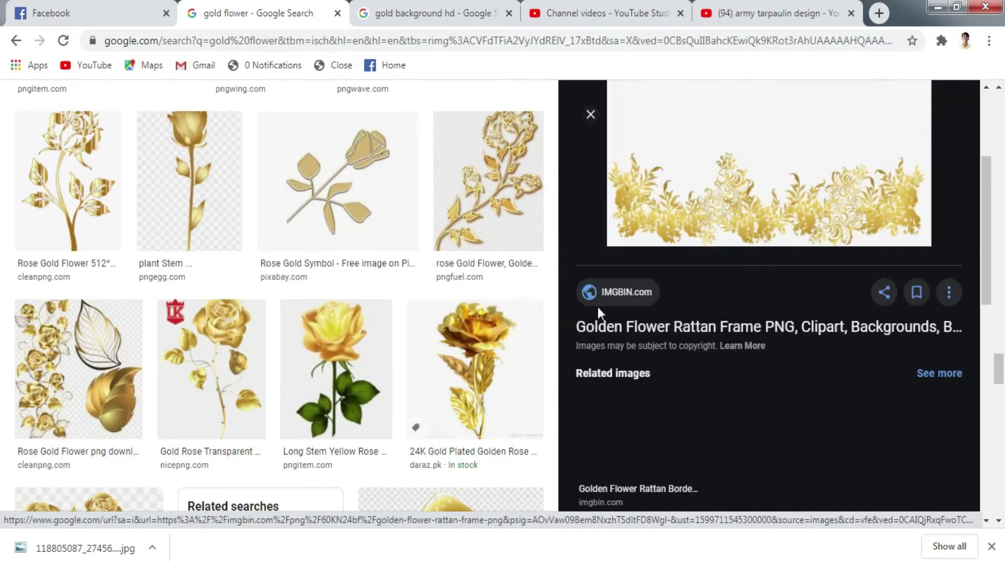
{"action": "scroll", "coordinate": [767, 301], "scroll_direction": "up", "scroll_amount": 5}
{"action": "right_click", "coordinate": [733, 396]}
{"action": "left_click", "coordinate": [798, 316]}
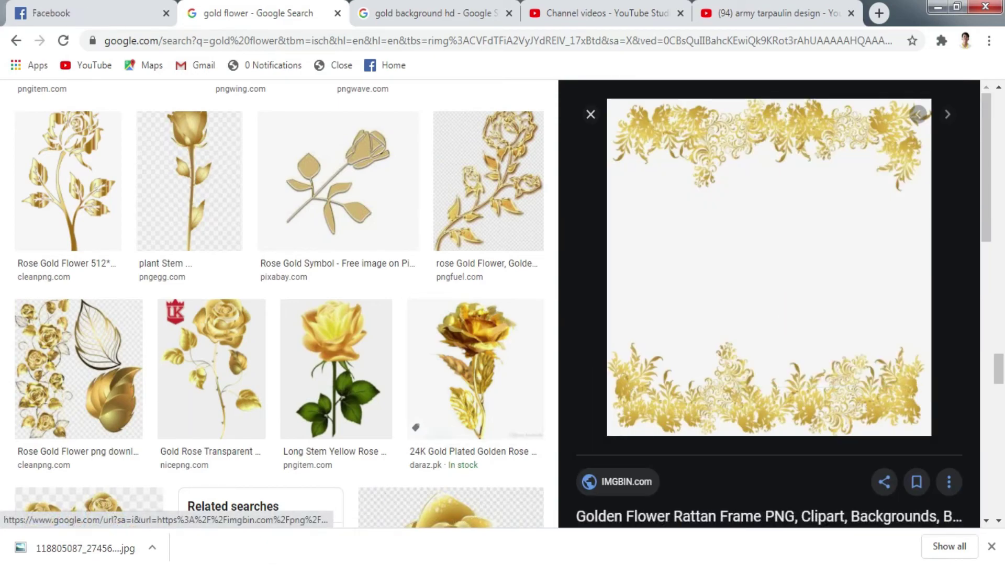
- Back in Photoshop, pick Layer 1 as the paste target on the canvas
{"action": "key", "text": "alt+Tab"}
{"action": "right_click", "coordinate": [104, 370]}
{"action": "left_click", "coordinate": [133, 378]}
- Paste the gold flower border at the bottom-left and magic-erase its white background
{"action": "key", "text": "ctrl+v"}
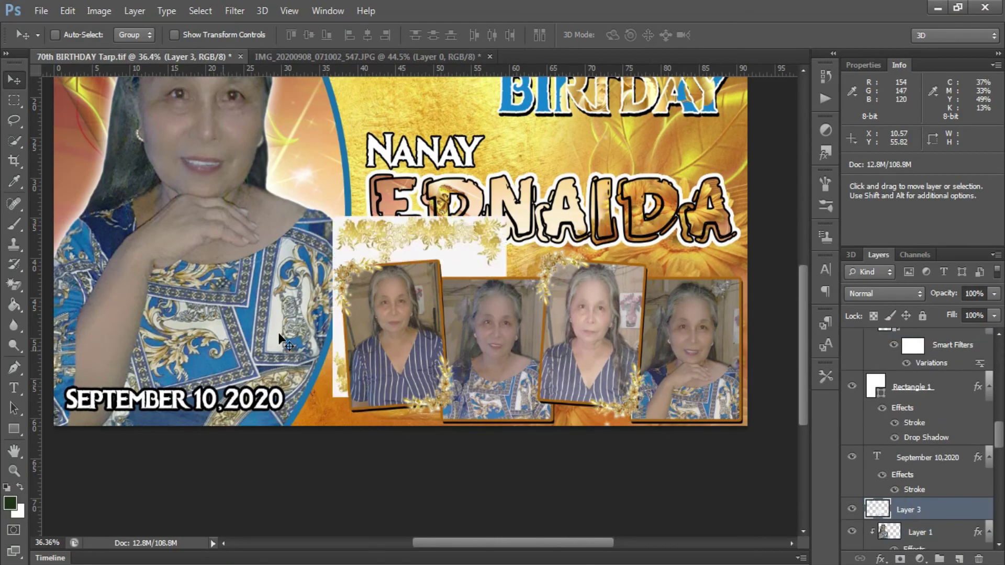
{"action": "left_click_drag", "start_coordinate": [376, 298], "coordinate": [109, 364]}
{"action": "key", "text": "e"}
{"action": "left_click", "coordinate": [166, 363]}
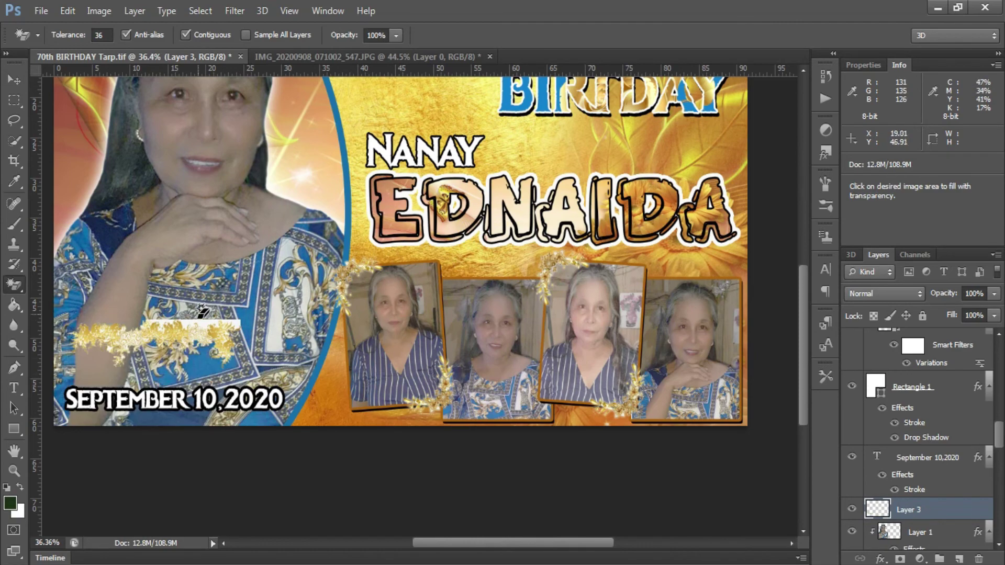
- Enlarge the border and position it along the portrait's bottom under the date
{"action": "scroll", "coordinate": [137, 365], "scroll_direction": "up", "scroll_amount": 1}
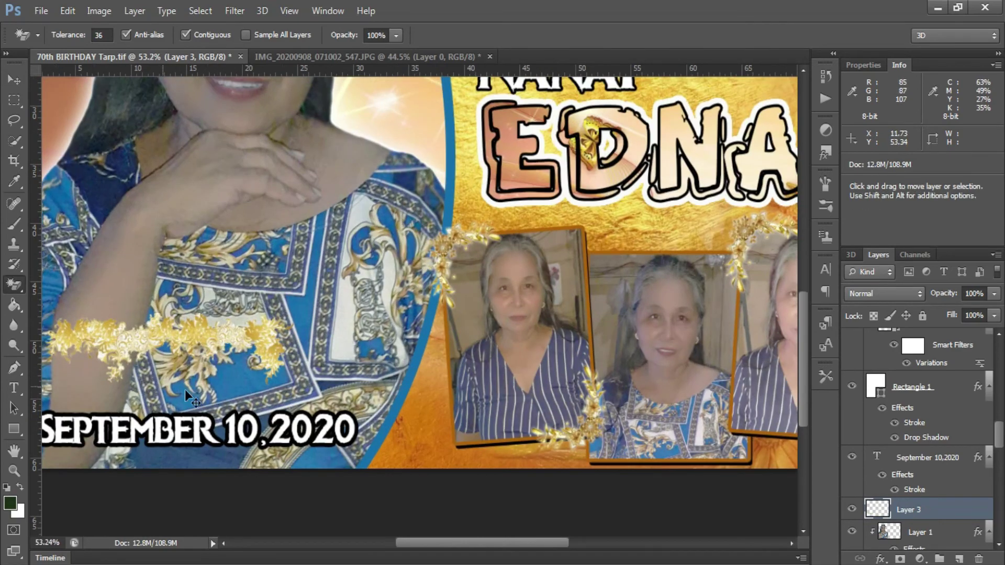
{"action": "key", "text": "ctrl+t"}
{"action": "scroll", "coordinate": [137, 365], "scroll_direction": "down", "scroll_amount": 2}
{"action": "mouse_move", "coordinate": [341, 460]}
{"action": "left_mouse_down"}
{"action": "mouse_move", "coordinate": [407, 519]}
{"action": "mouse_move", "coordinate": [353, 476]}
{"action": "left_mouse_up"}
{"action": "scroll", "coordinate": [353, 476], "scroll_direction": "up", "scroll_amount": 3}
{"action": "scroll", "coordinate": [362, 416], "scroll_direction": "down", "scroll_amount": 1}
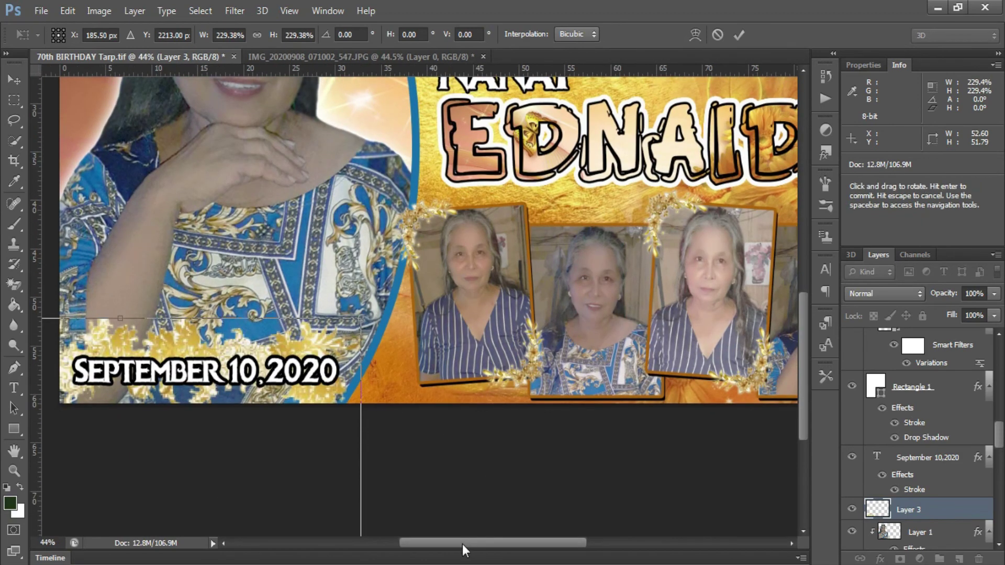
{"action": "scroll", "coordinate": [361, 416], "scroll_direction": "left", "scroll_amount": 3}
{"action": "left_click_drag", "start_coordinate": [491, 411], "coordinate": [518, 417]}
{"action": "key", "text": "Return"}
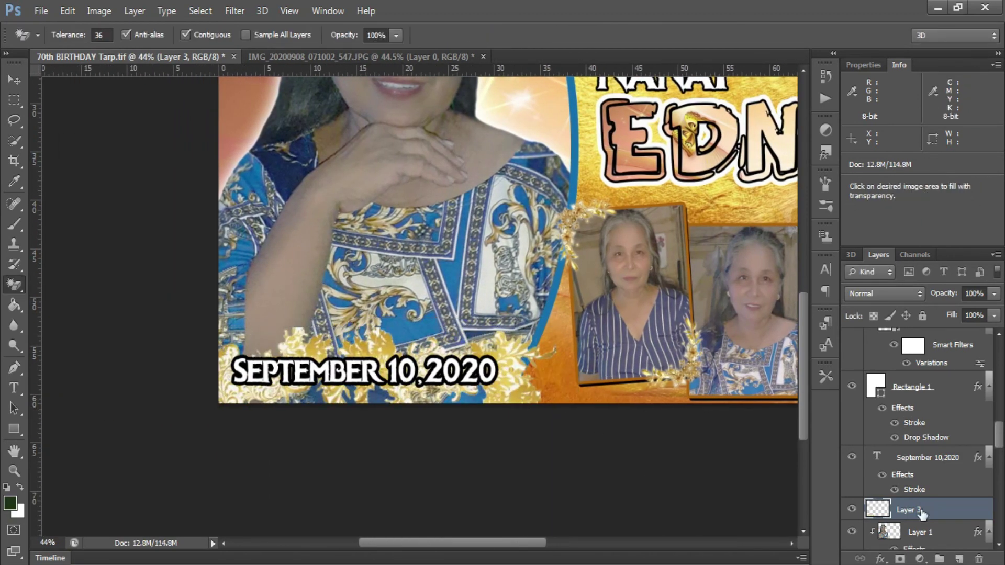
- Add an Outer Glow with increased size to the border layer, then fit the canvas on screen
{"action": "right_click", "coordinate": [911, 509]}
{"action": "left_click", "coordinate": [717, 21]}
{"action": "left_click", "coordinate": [645, 460]}
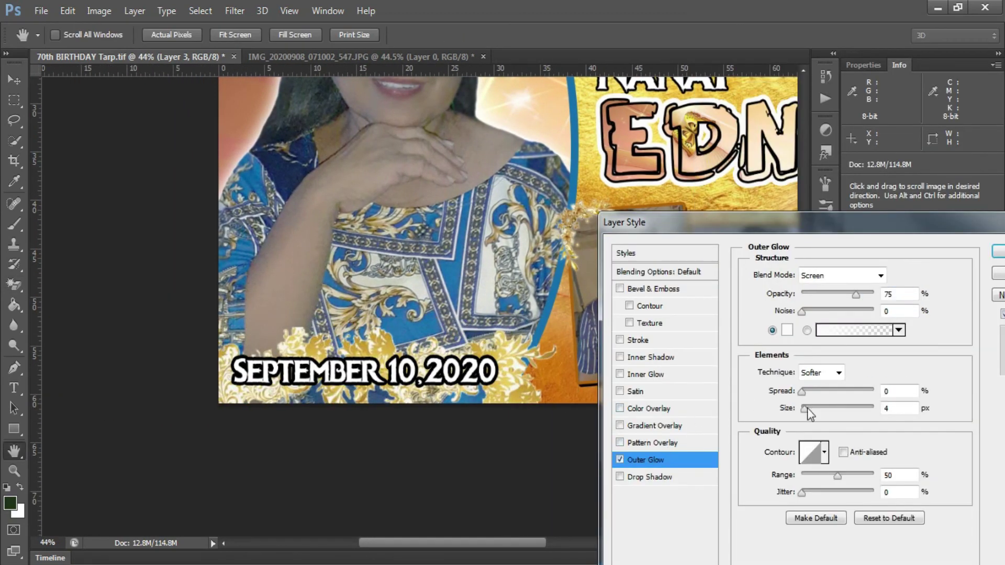
{"action": "left_click_drag", "start_coordinate": [808, 408], "coordinate": [816, 409]}
{"action": "key", "text": "Return"}
{"action": "left_click", "coordinate": [14, 285]}
{"action": "key", "text": "ctrl+0"}
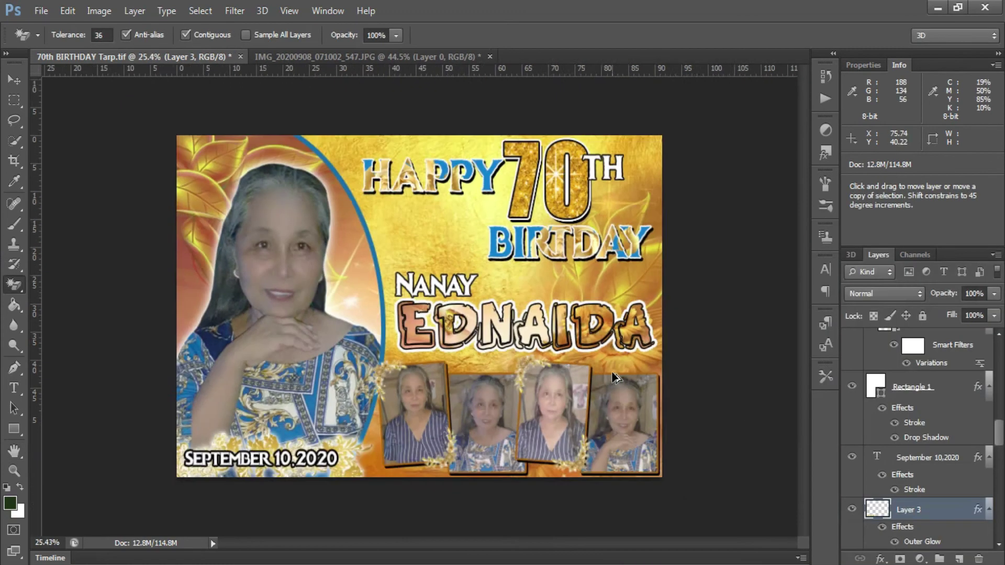
- Hide the rose texture over BIRTDAY and set its text colour to black
{"action": "key", "text": "t"}
{"action": "left_click", "coordinate": [596, 255]}
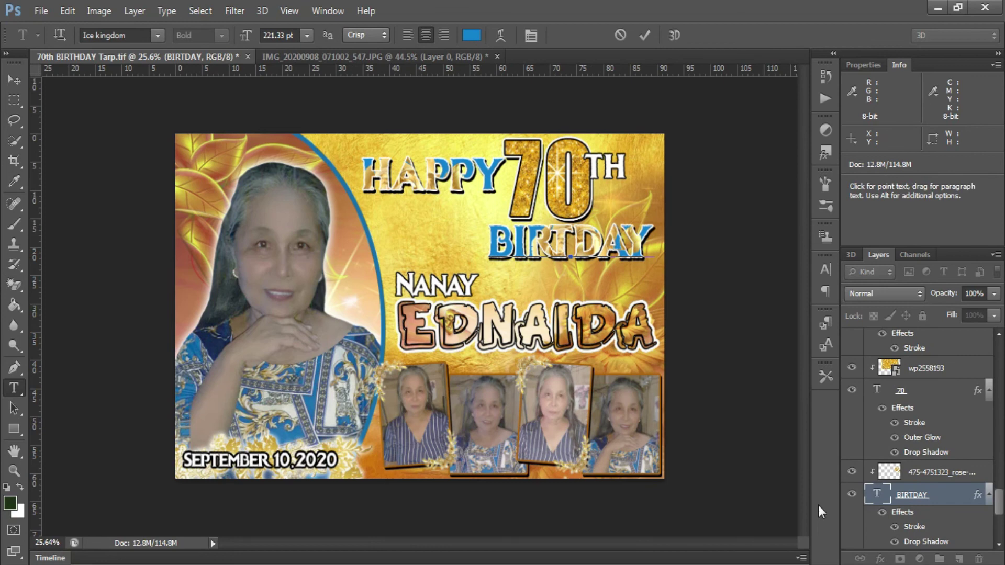
{"action": "left_click", "coordinate": [852, 472]}
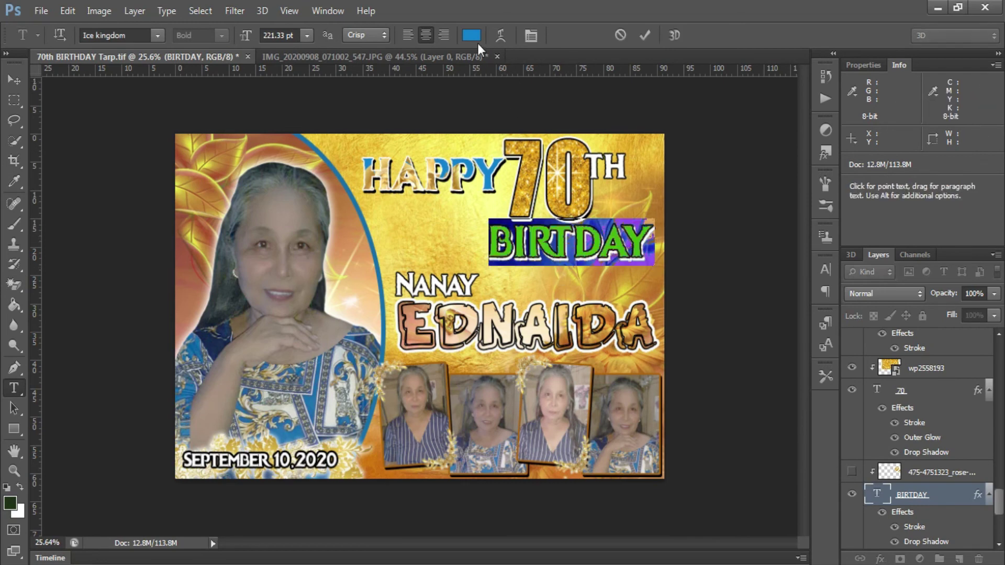
{"action": "left_click", "coordinate": [472, 36]}
{"action": "left_click", "coordinate": [826, 349]}
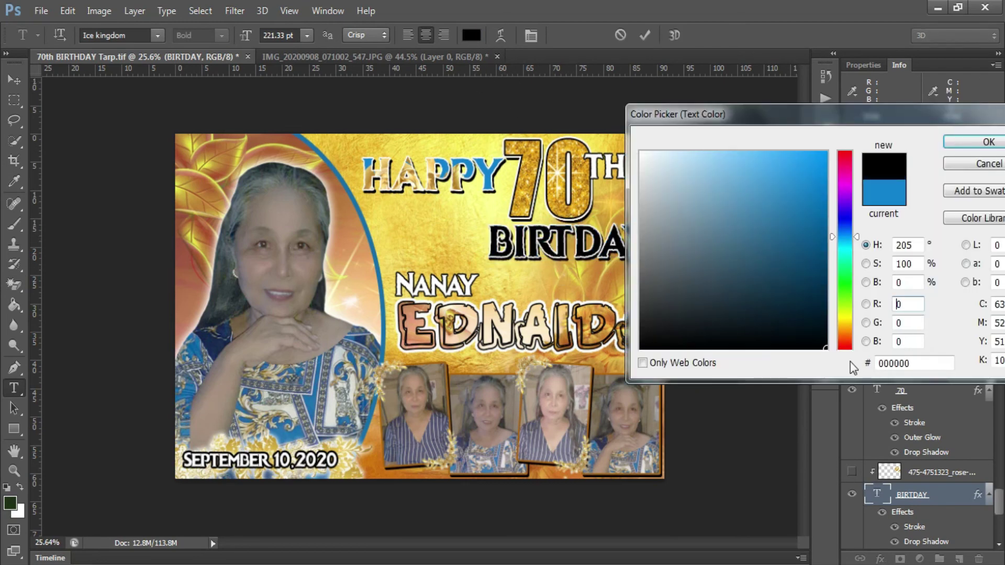
{"action": "left_click", "coordinate": [963, 147]}
- Hide the rose texture over HAPPY and make its text black too
{"action": "left_click", "coordinate": [869, 420]}
{"action": "left_click", "coordinate": [852, 472]}
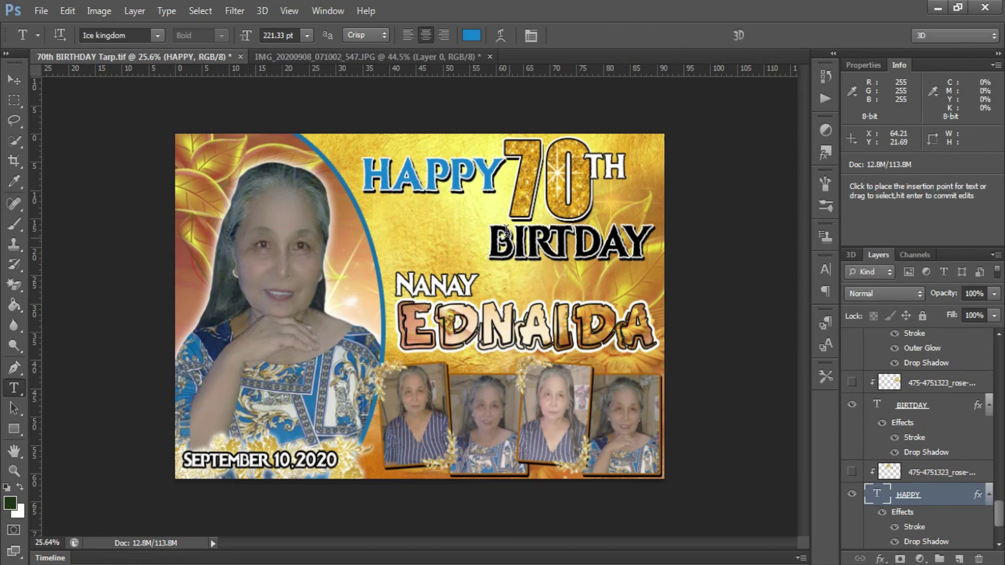
{"action": "left_click", "coordinate": [472, 35]}
{"action": "left_click", "coordinate": [826, 349]}
{"action": "left_click", "coordinate": [972, 144]}
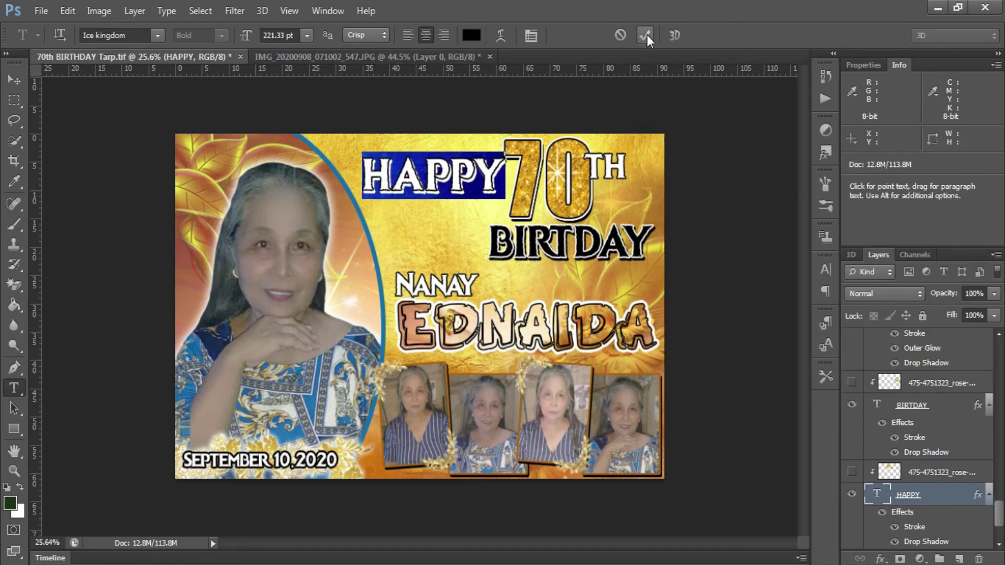
{"action": "left_click", "coordinate": [646, 35]}
{"action": "key", "text": "v"}
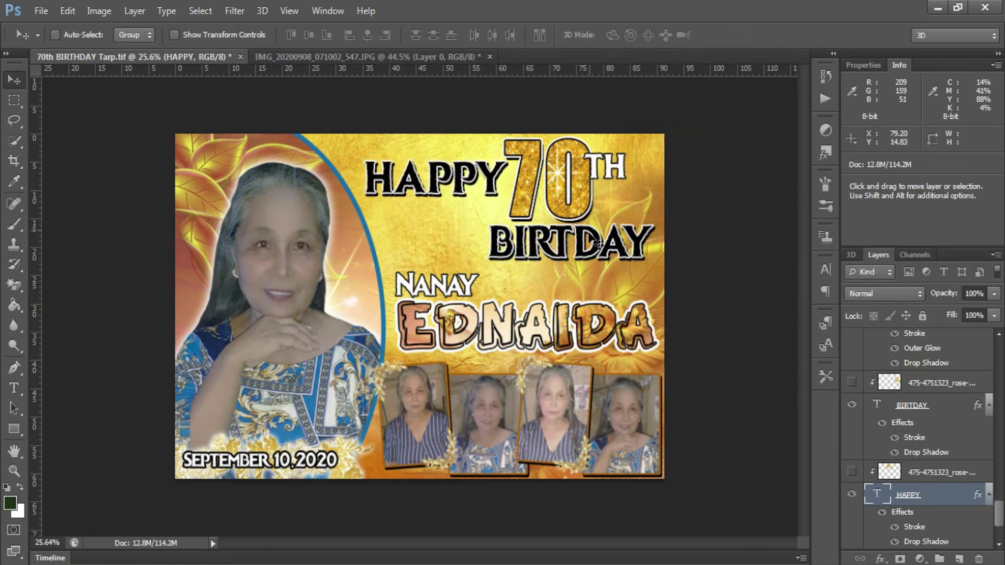
{"action": "left_click", "coordinate": [615, 257], "text": "ctrl"}
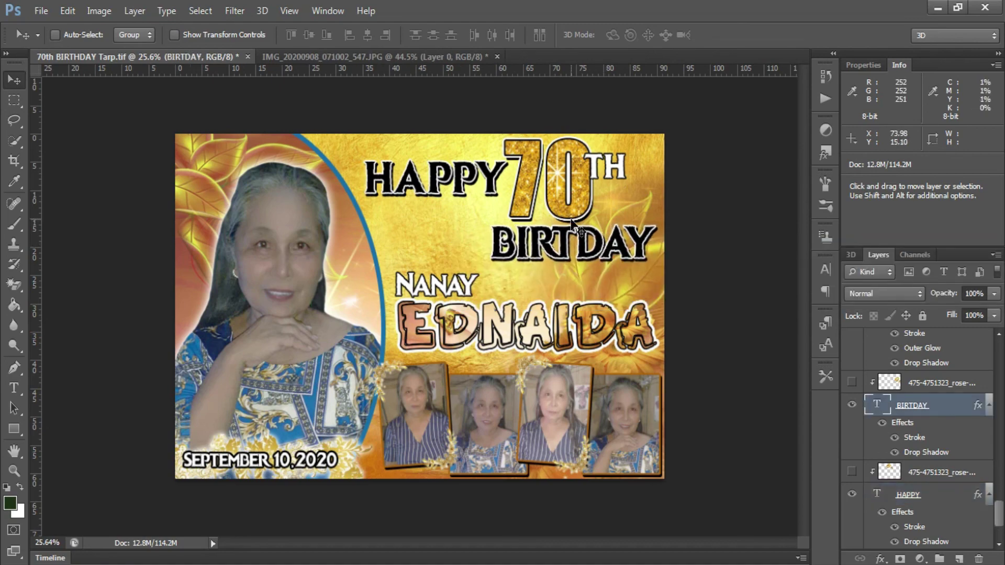
- Save the tarpaulin as '70th BIRTHDAY Tarp.tif', accepting the default TIFF options
{"action": "key", "text": "ctrl+shift+s"}
{"action": "key", "text": "Return"}
{"action": "key", "text": "Return"}
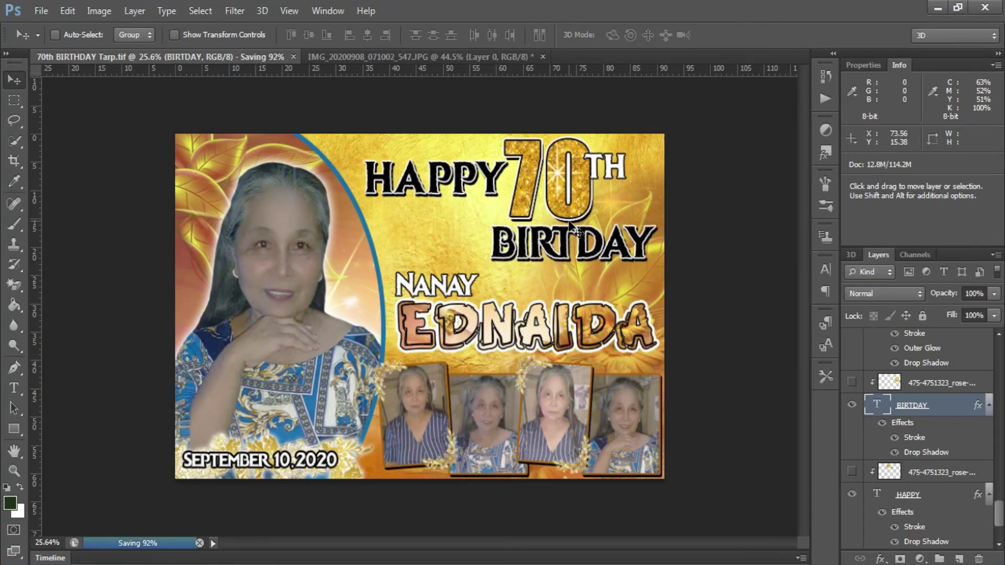